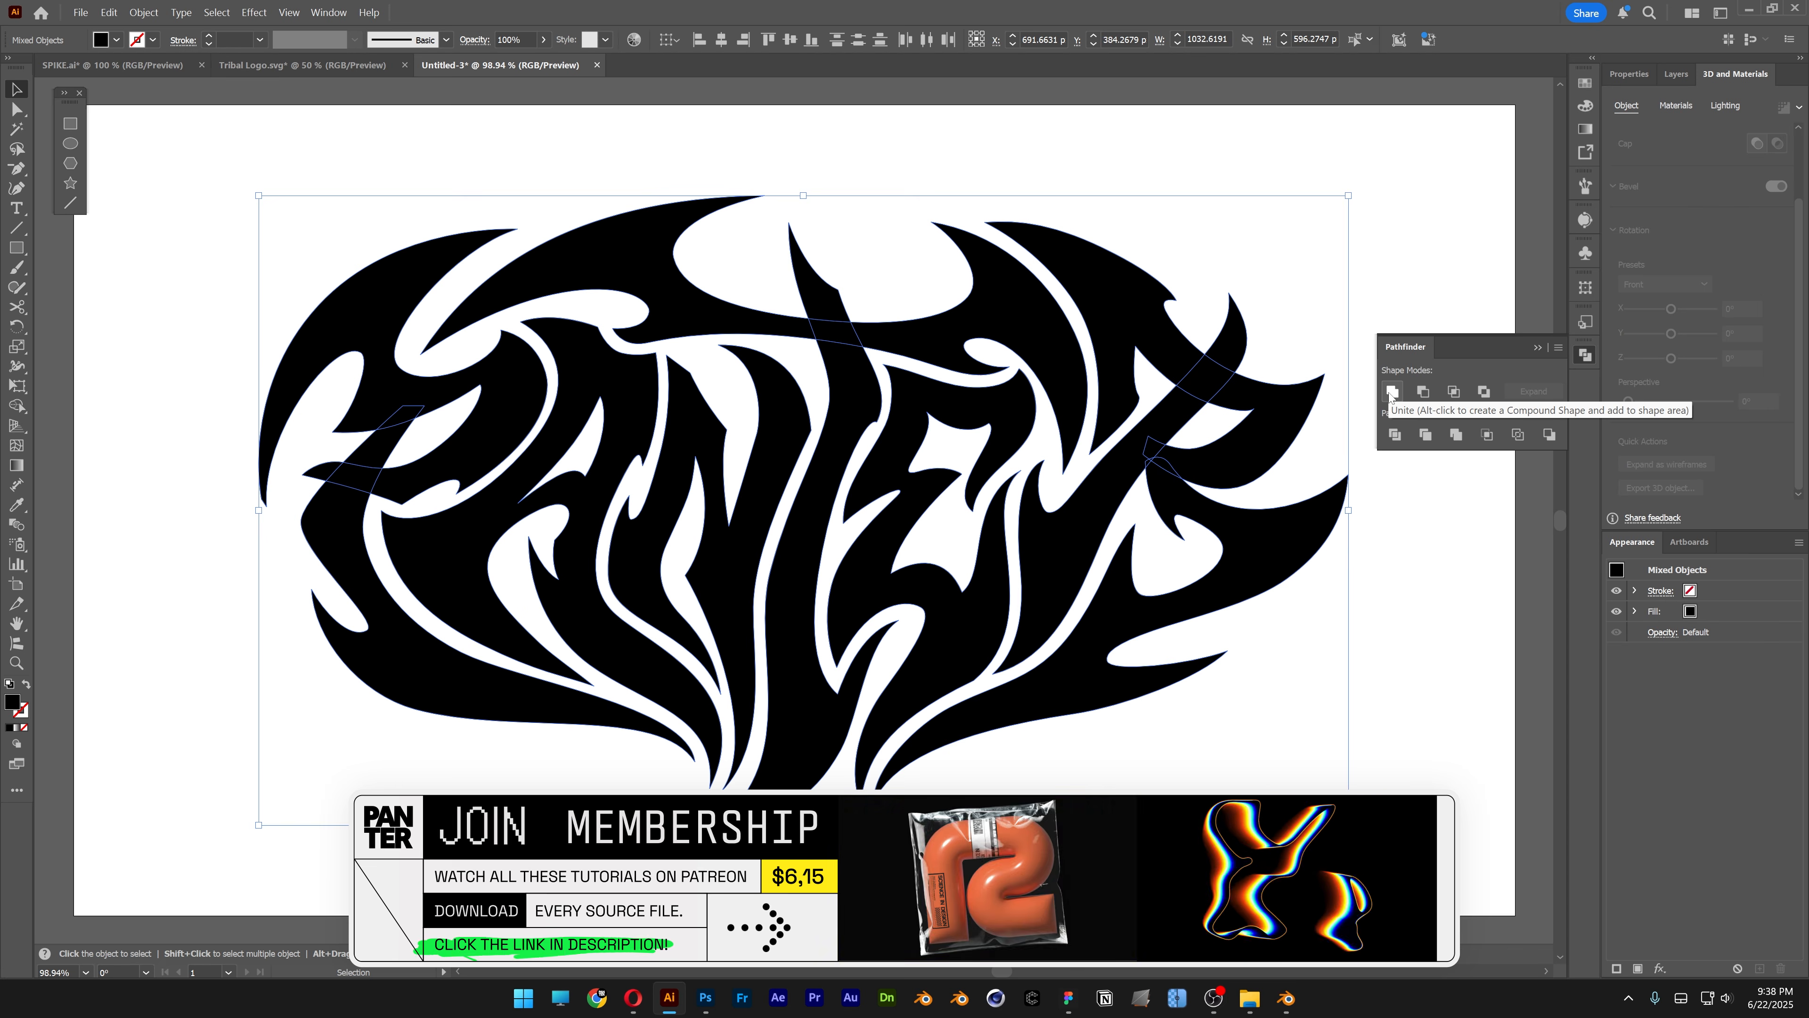
# Add the united lettering artwork to the export assets and choose SVG as its export format.
pyautogui.click(1585, 152)
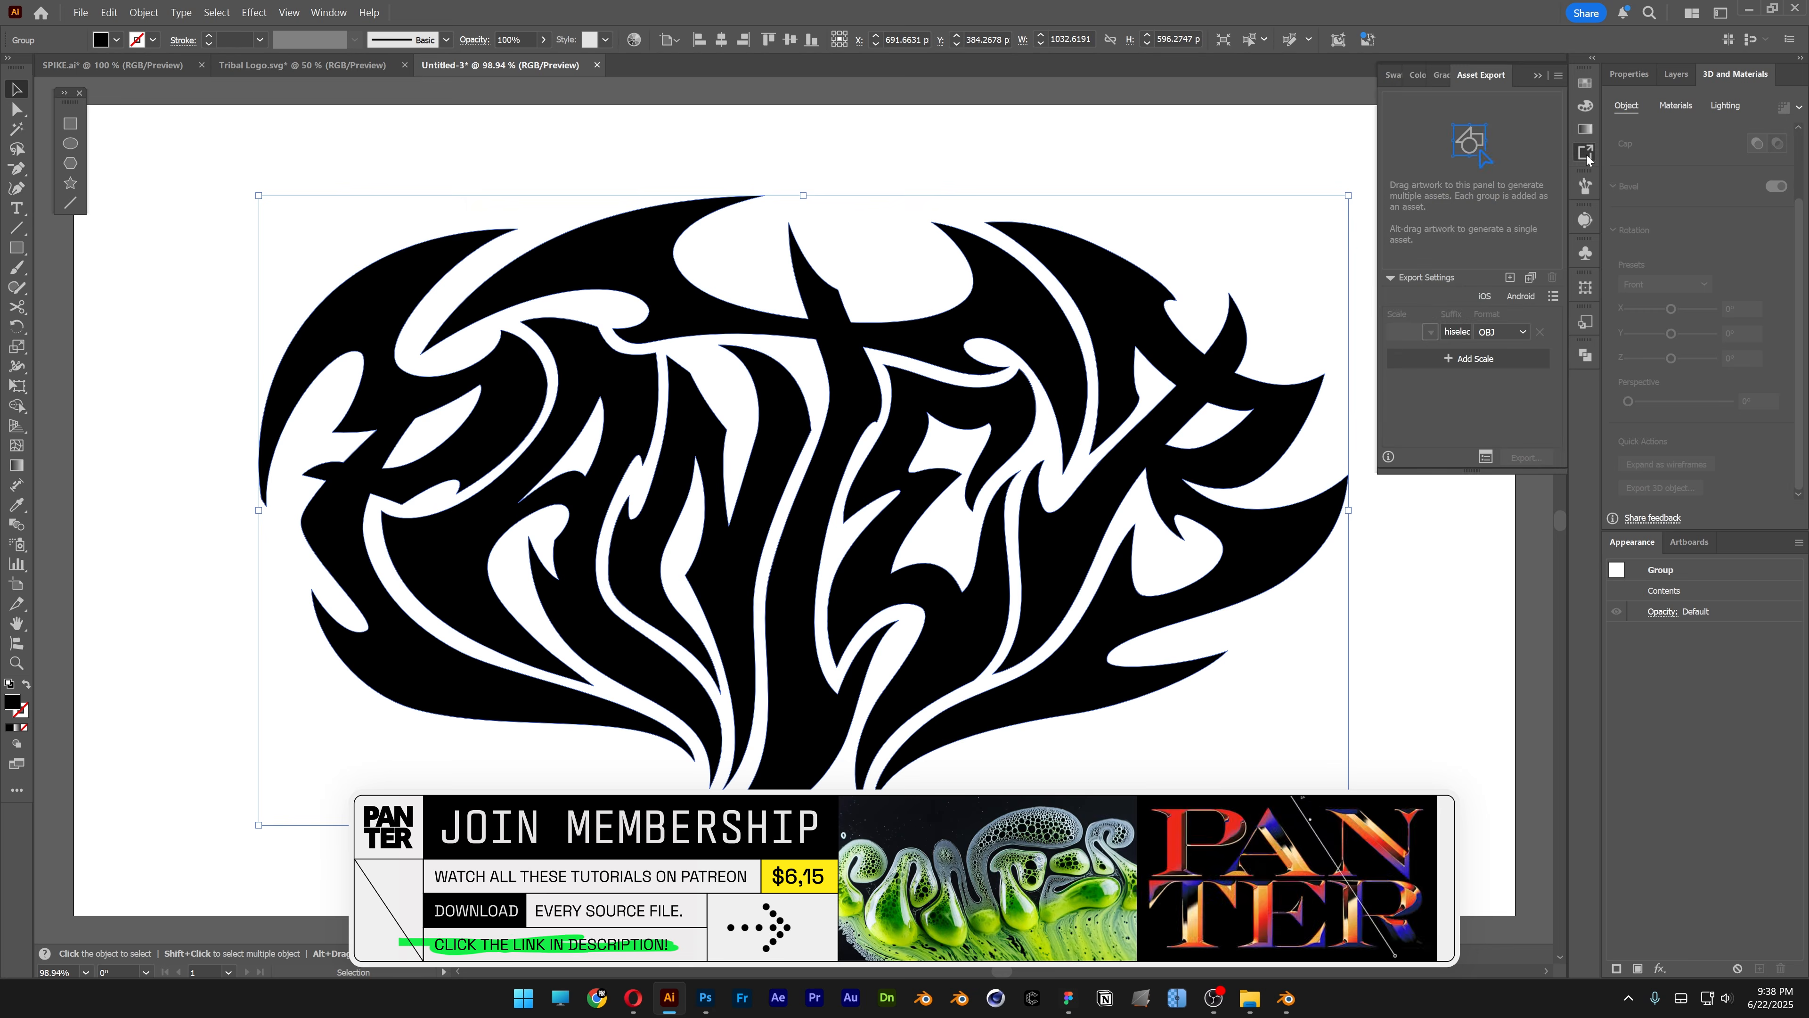
pyautogui.moveTo(1251, 364); pyautogui.dragTo(1418, 214)
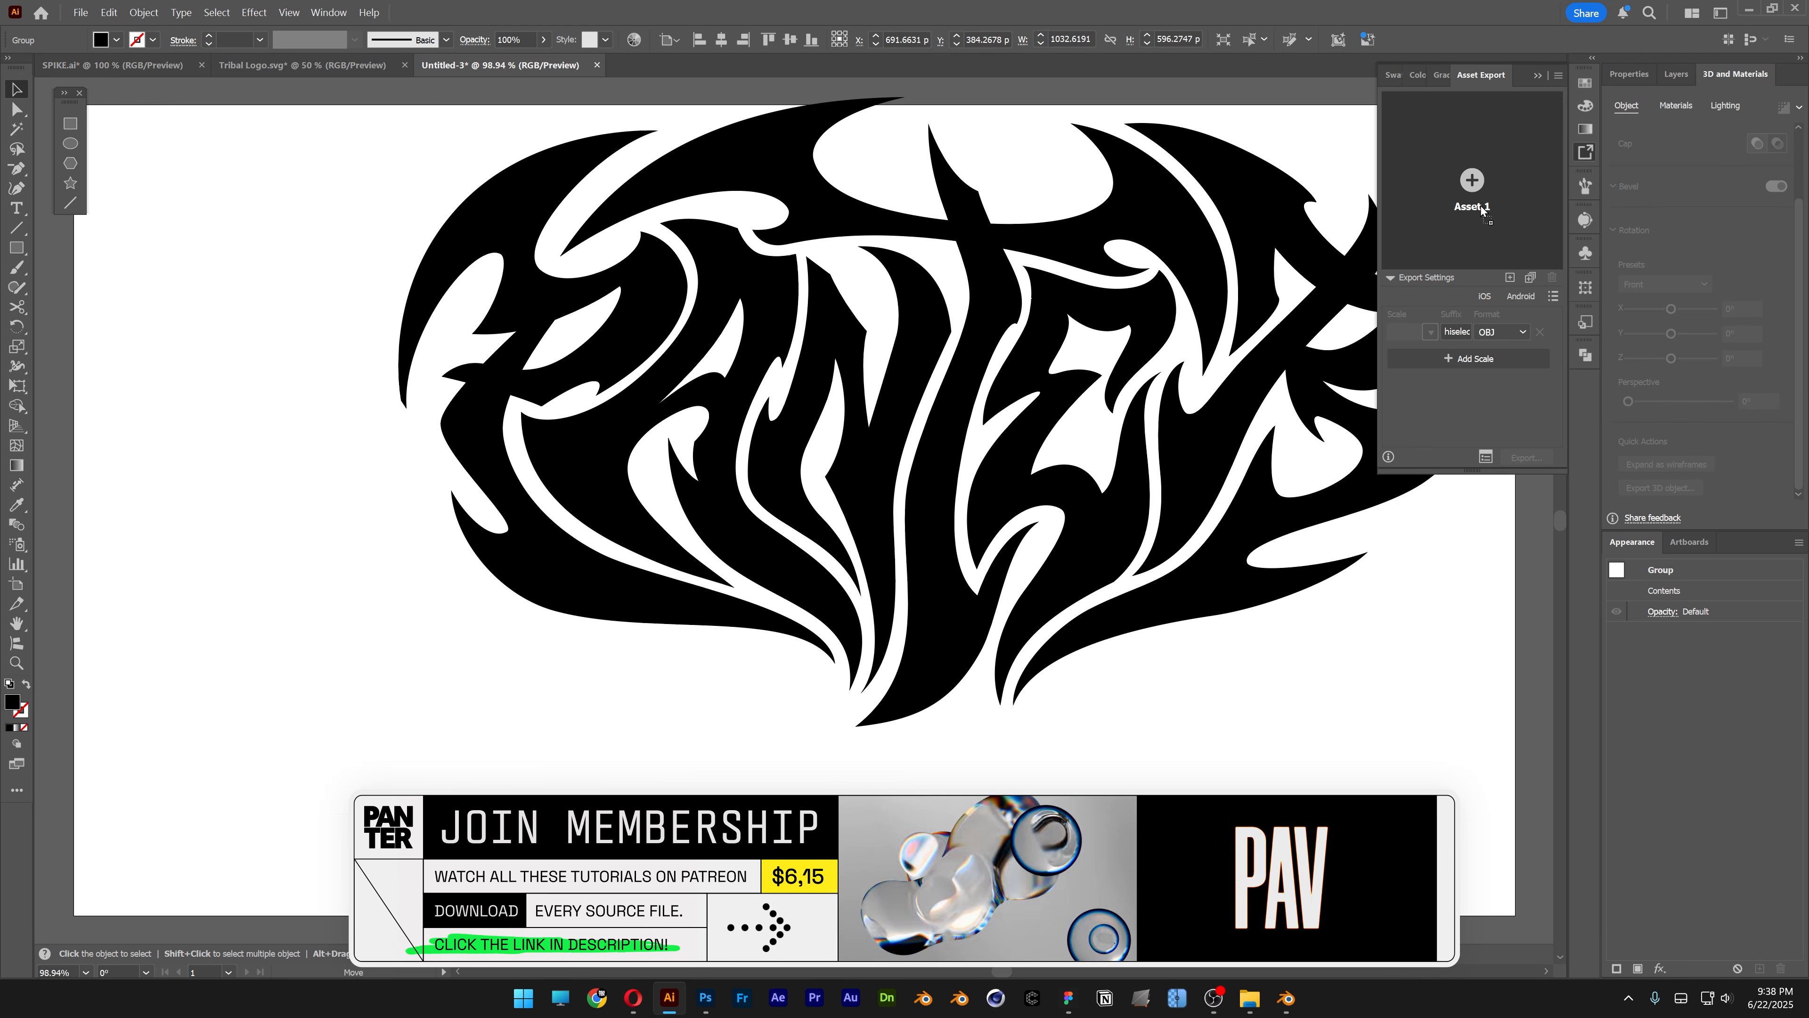
pyautogui.click(1499, 331)
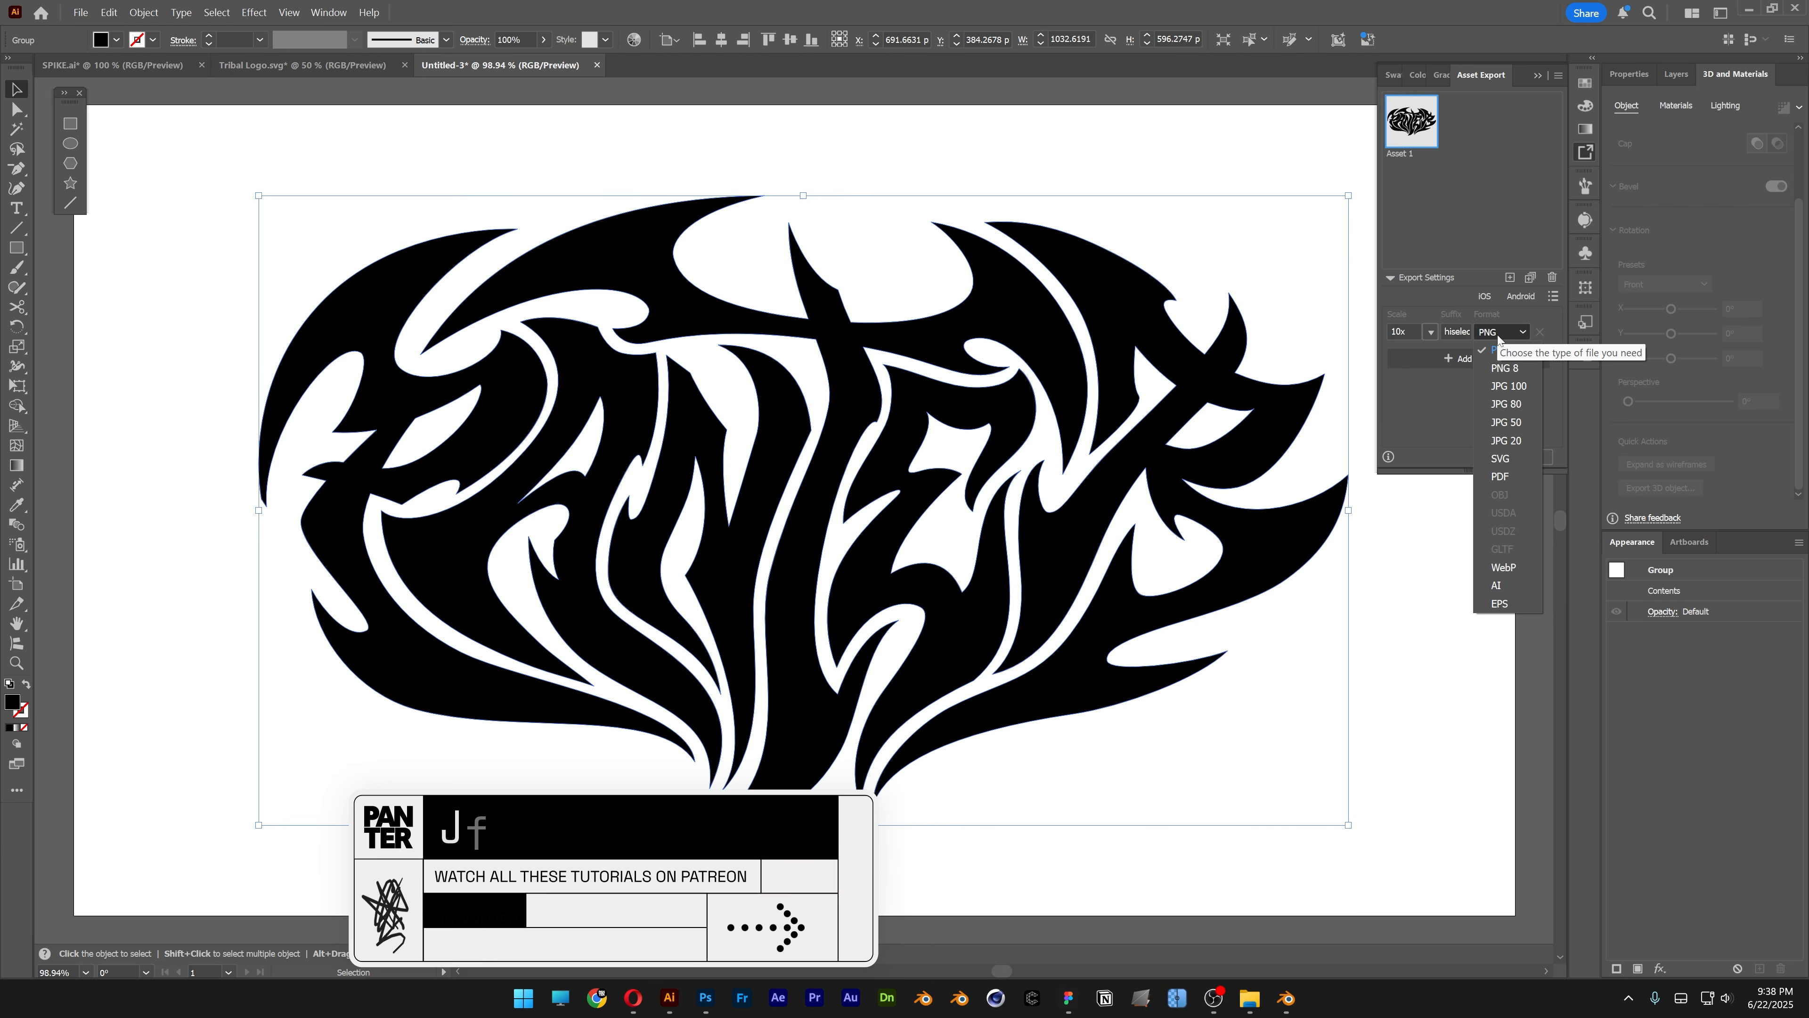
pyautogui.click(1506, 459)
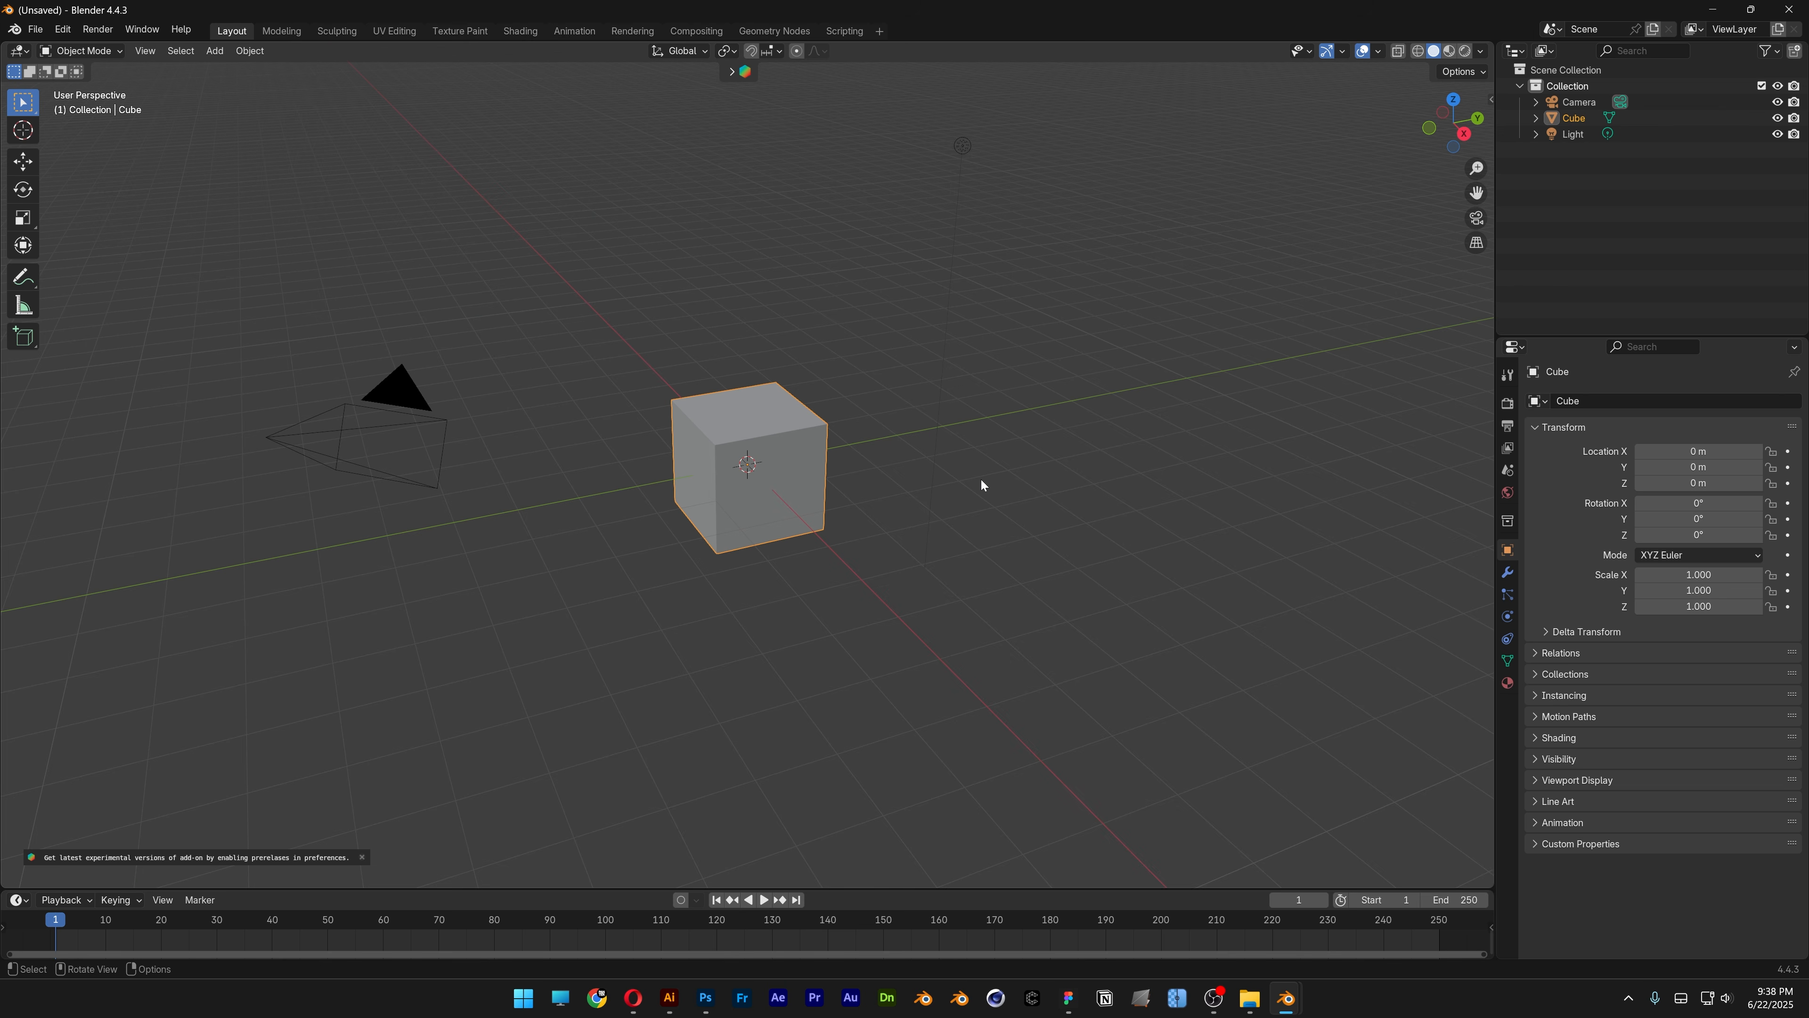
# In Blender, delete all the default scene objects and import Tribal Logo.svg as scalable vector graphics.
pyautogui.moveTo(1072, 303); pyautogui.dragTo(363, 664)
pyautogui.press('Delete')
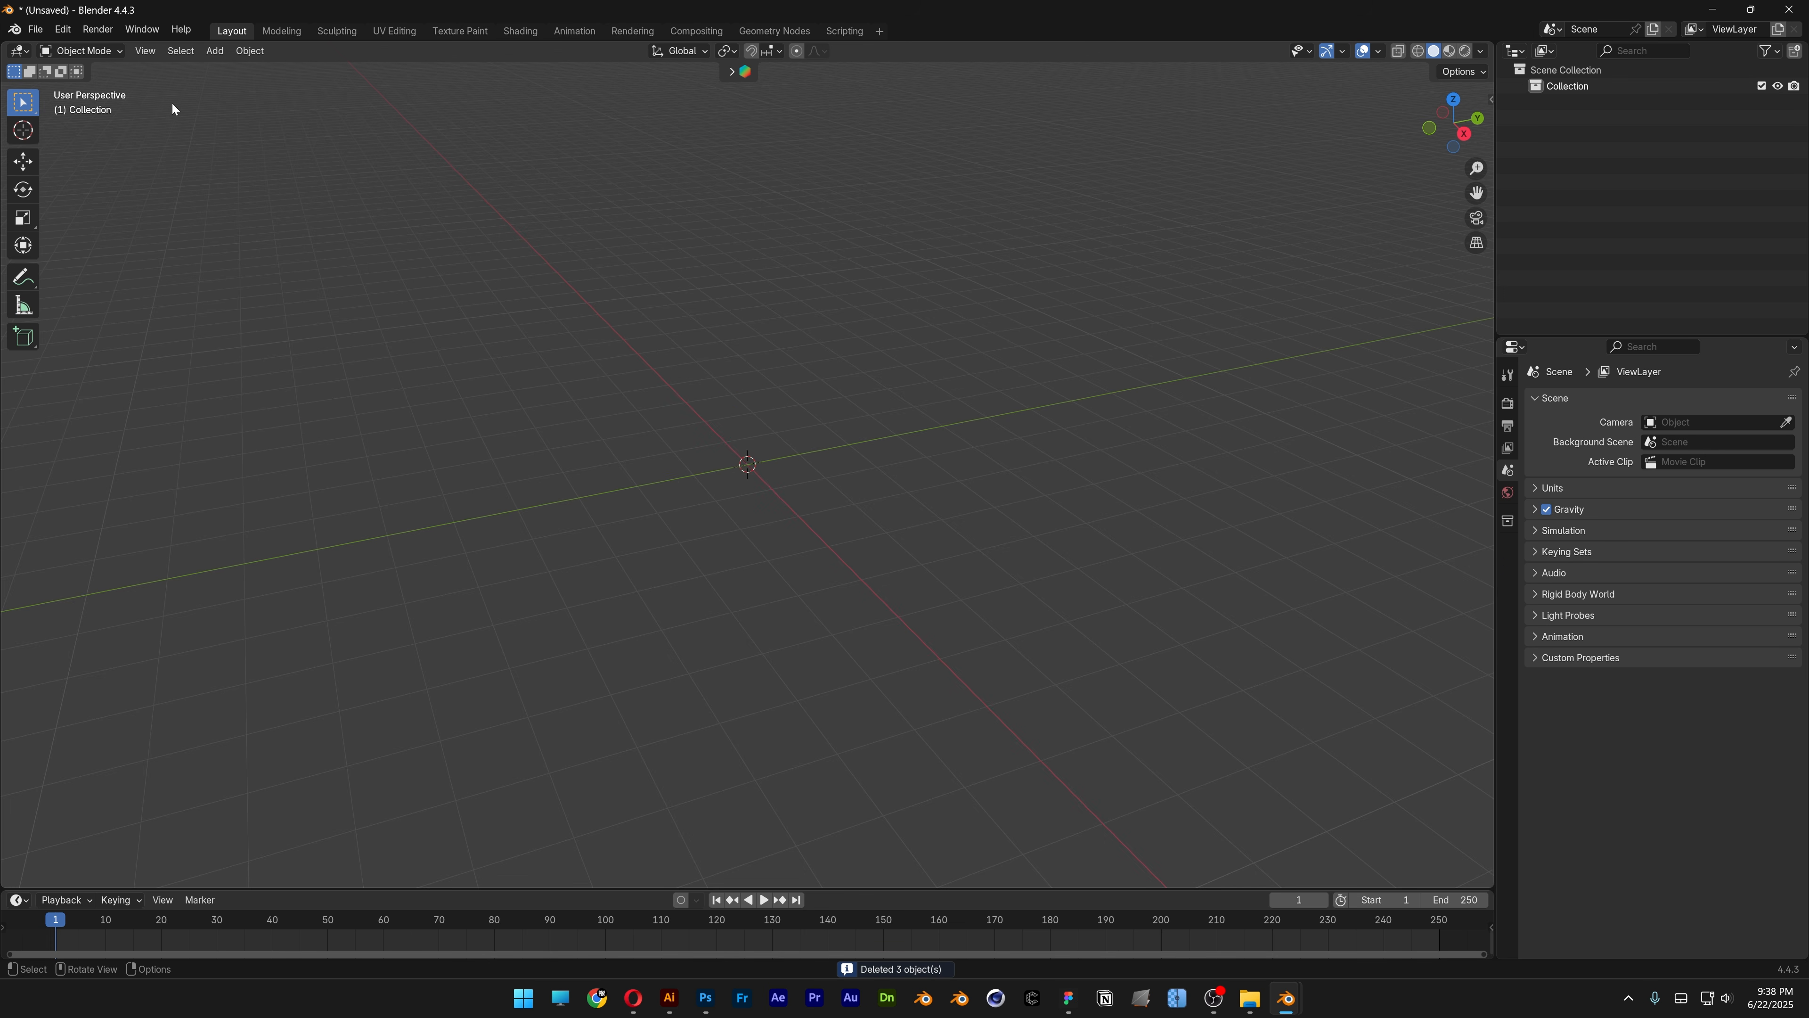
pyautogui.click(35, 29)
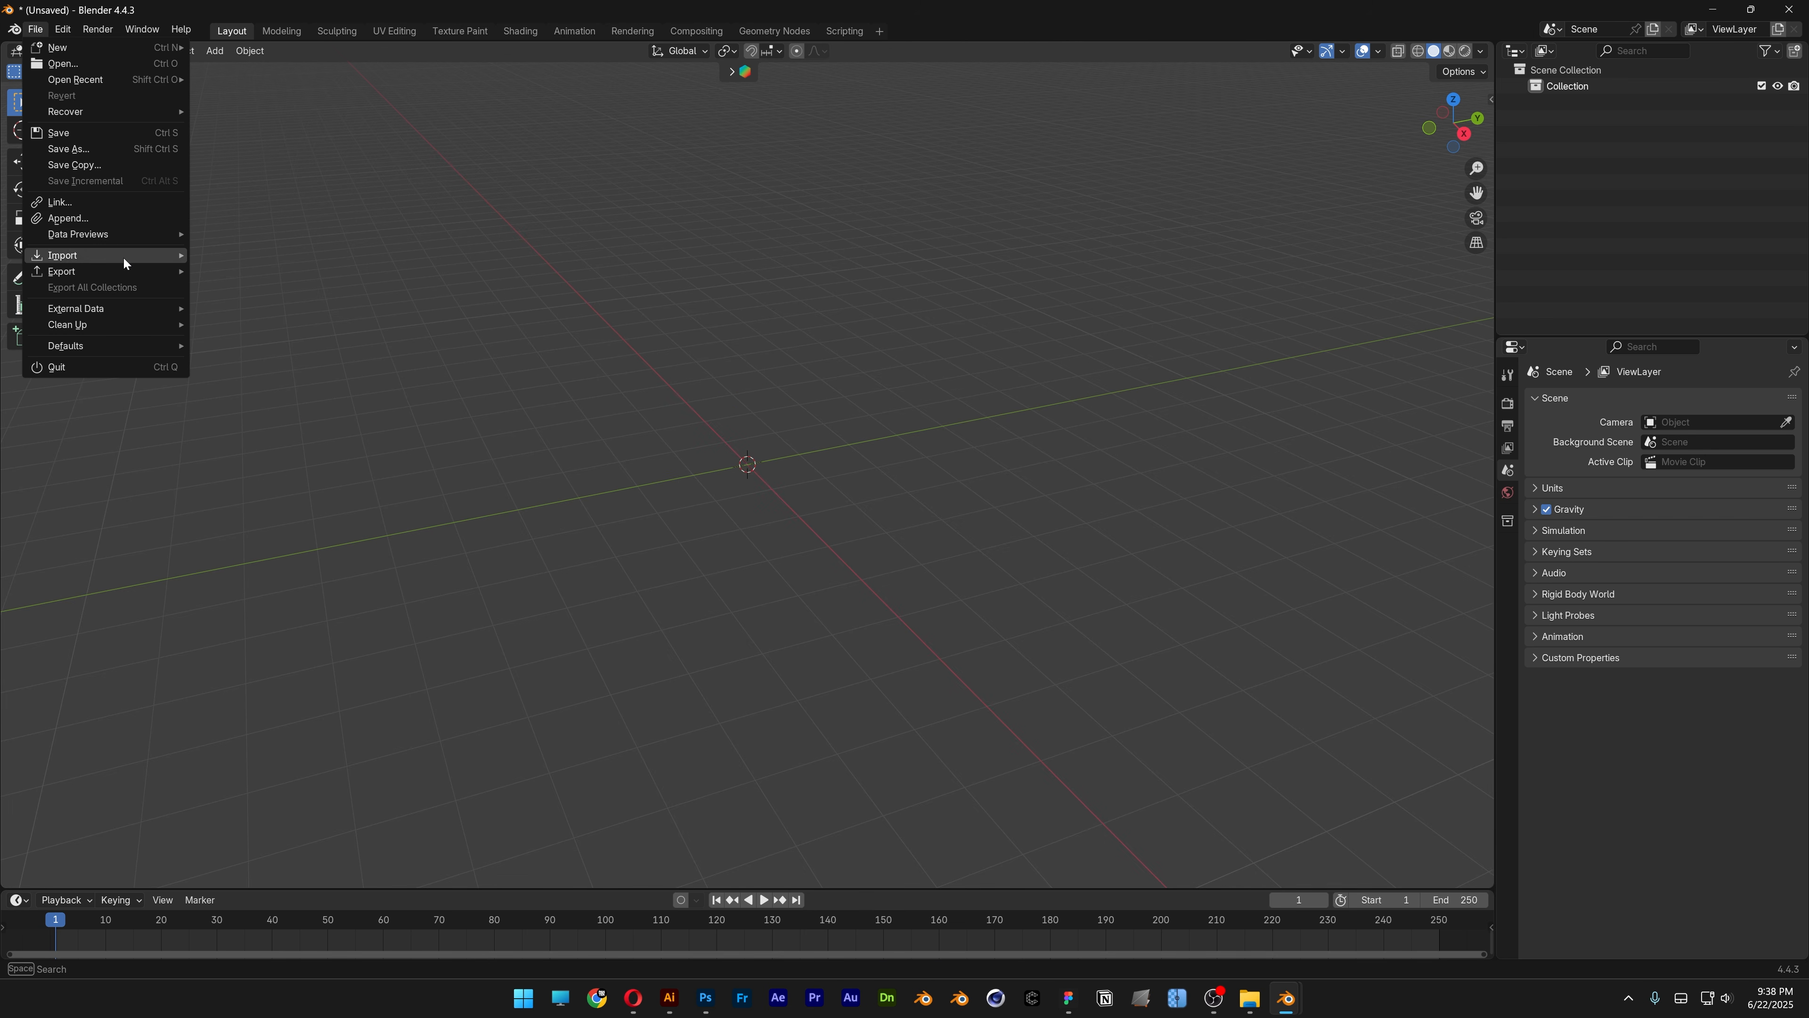
pyautogui.moveTo(125, 256)
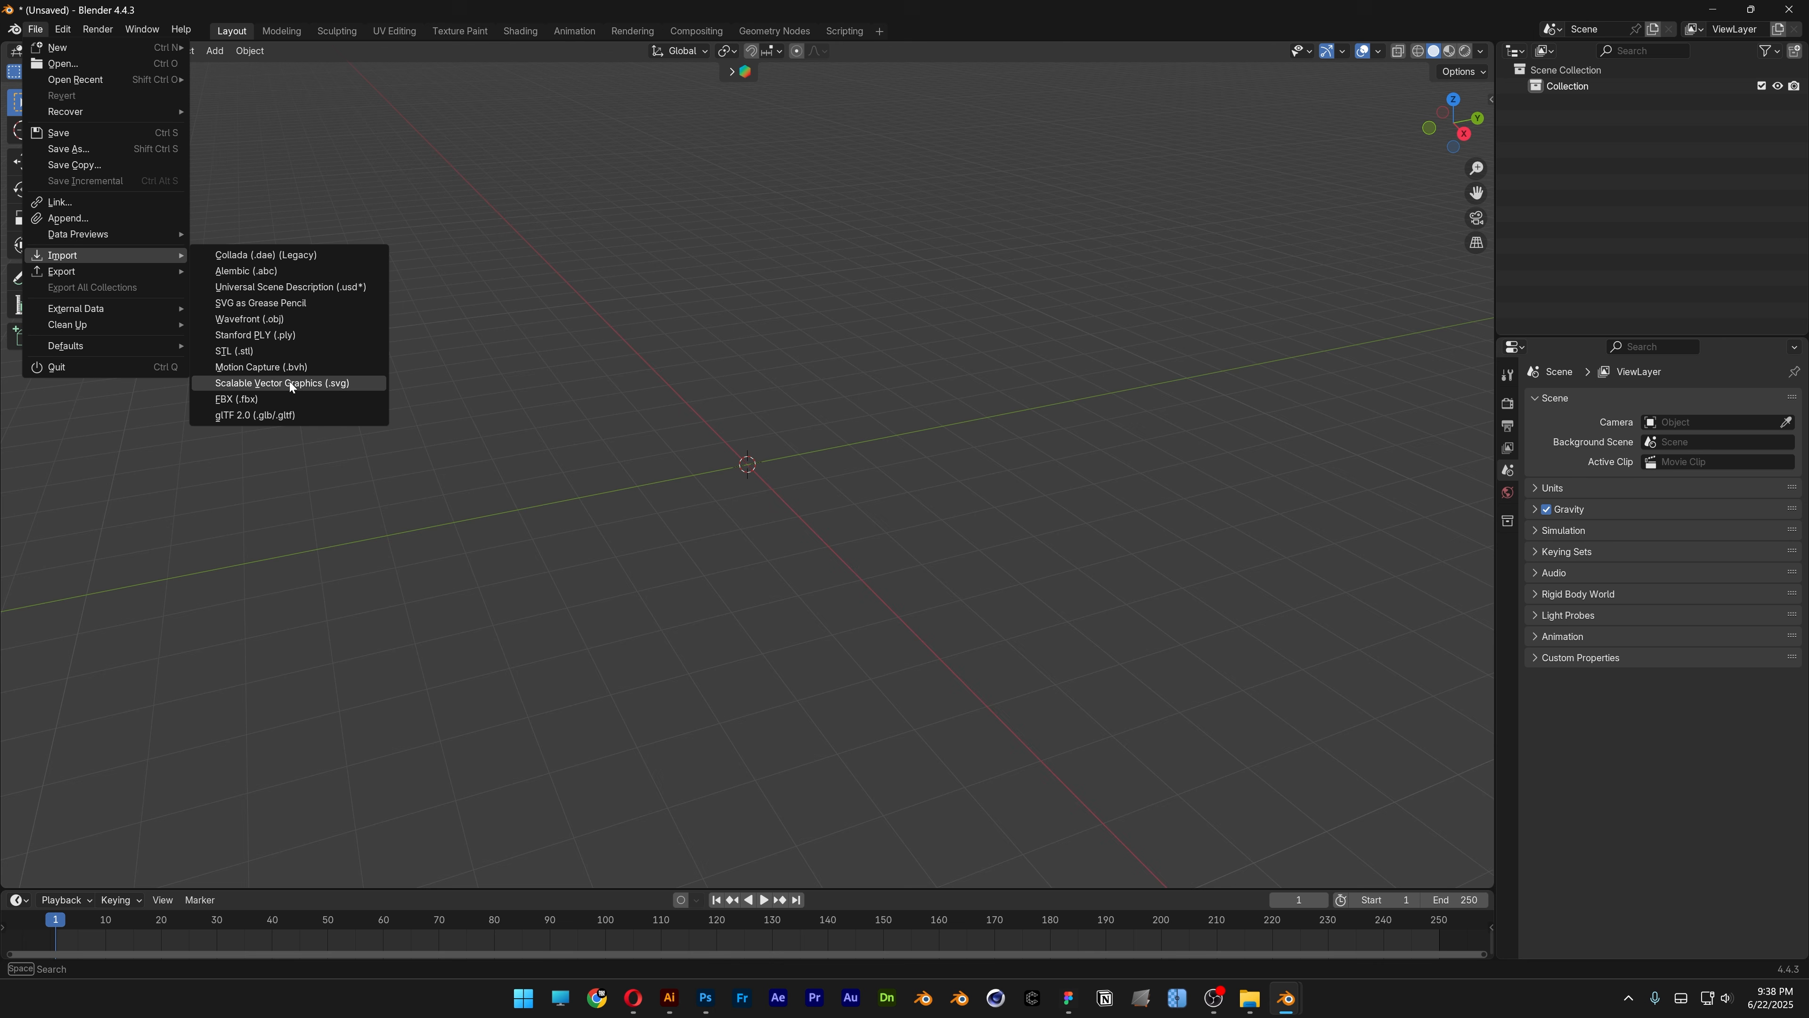
pyautogui.click(342, 385)
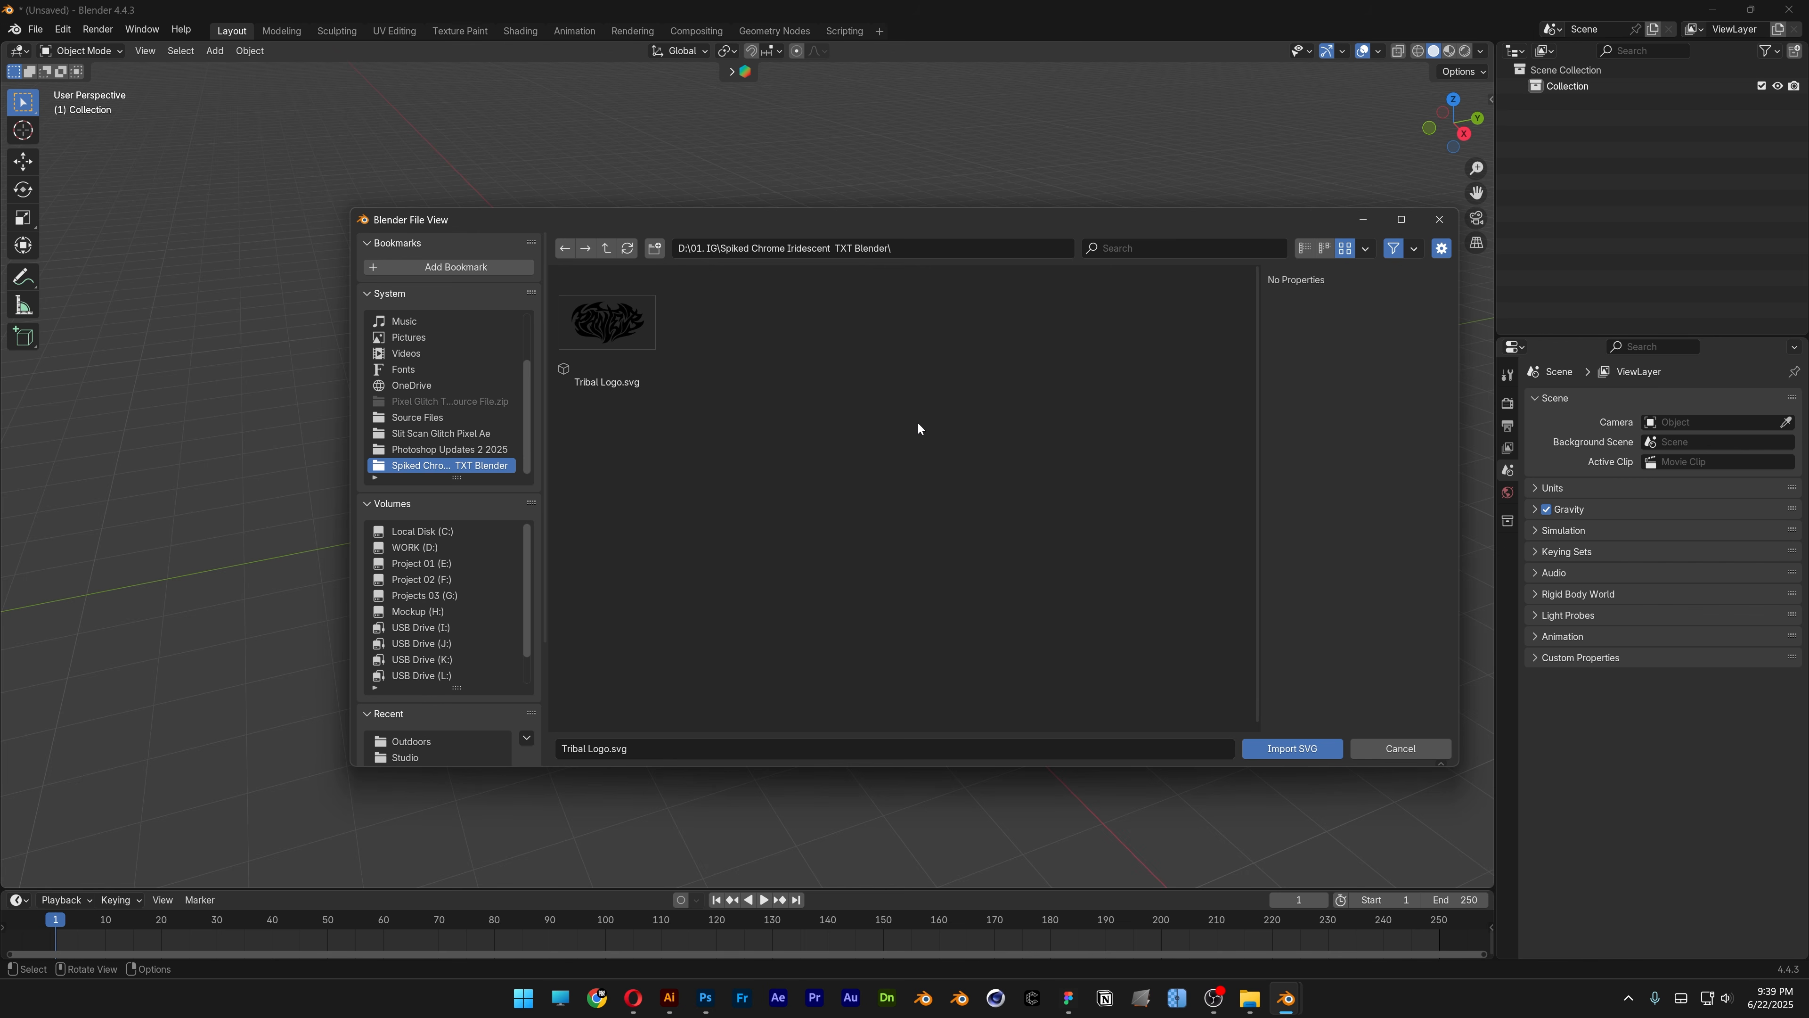
pyautogui.click(633, 327)
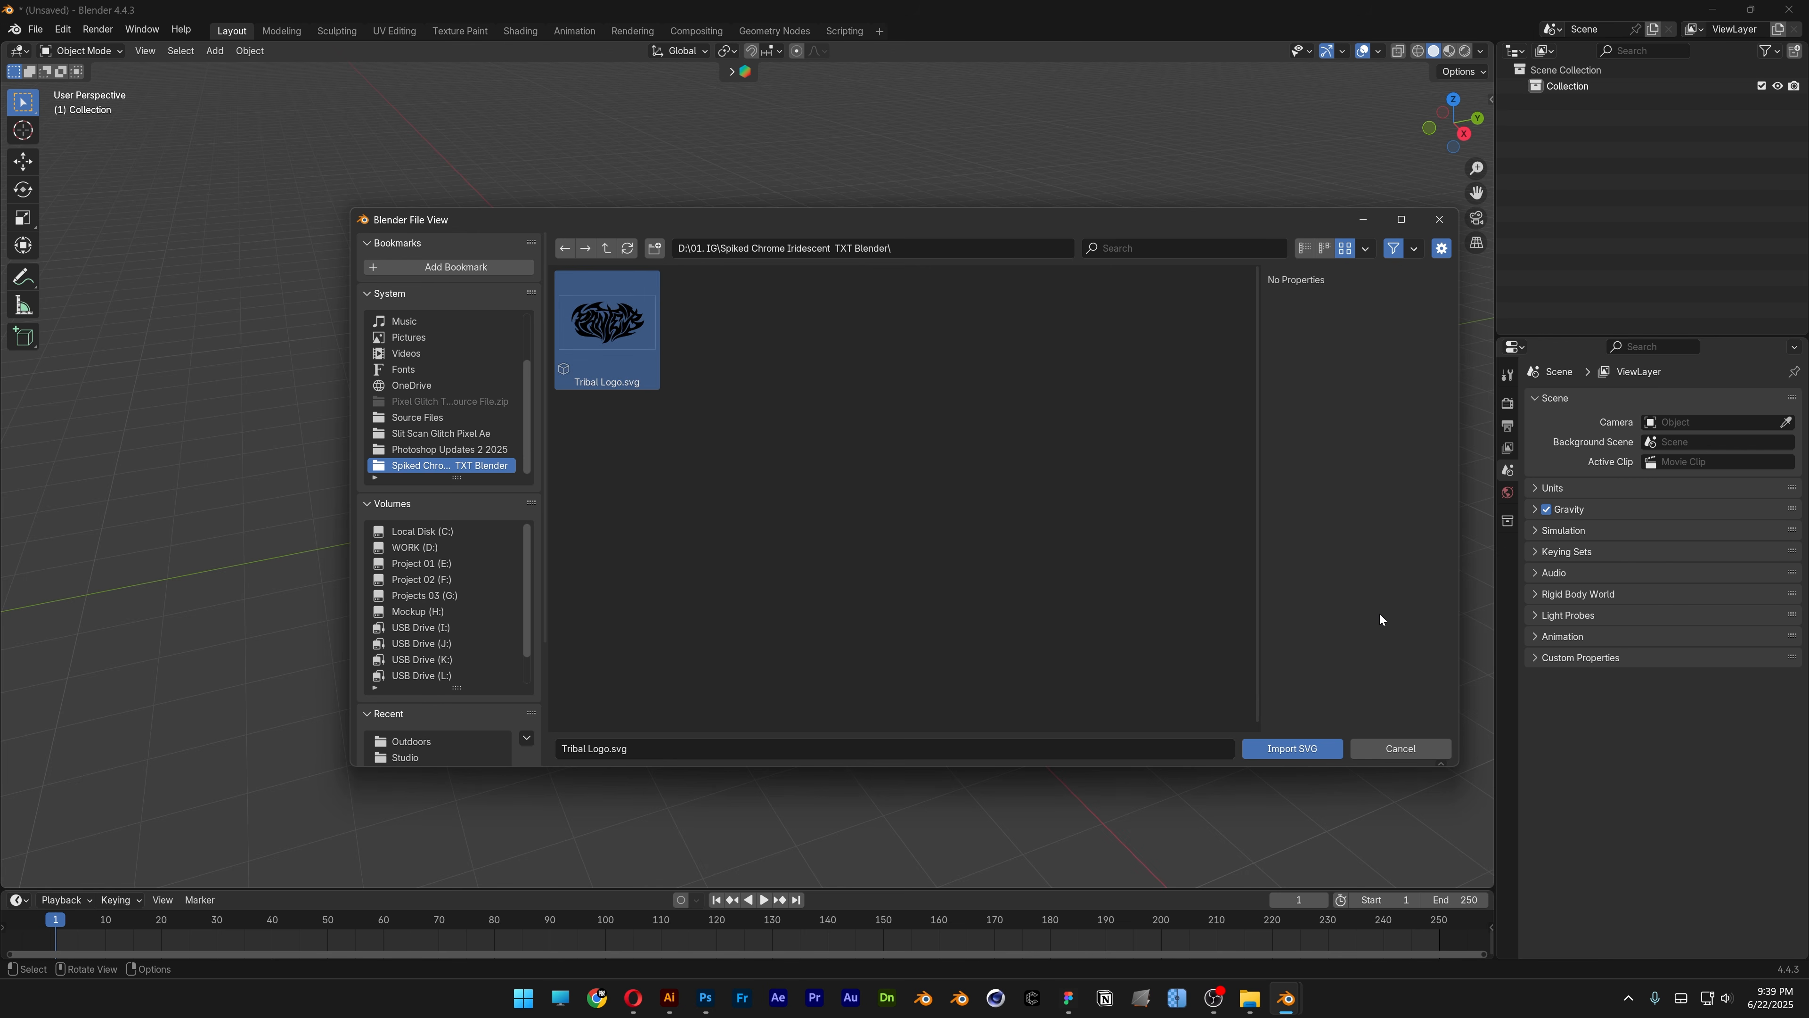
pyautogui.click(1310, 748)
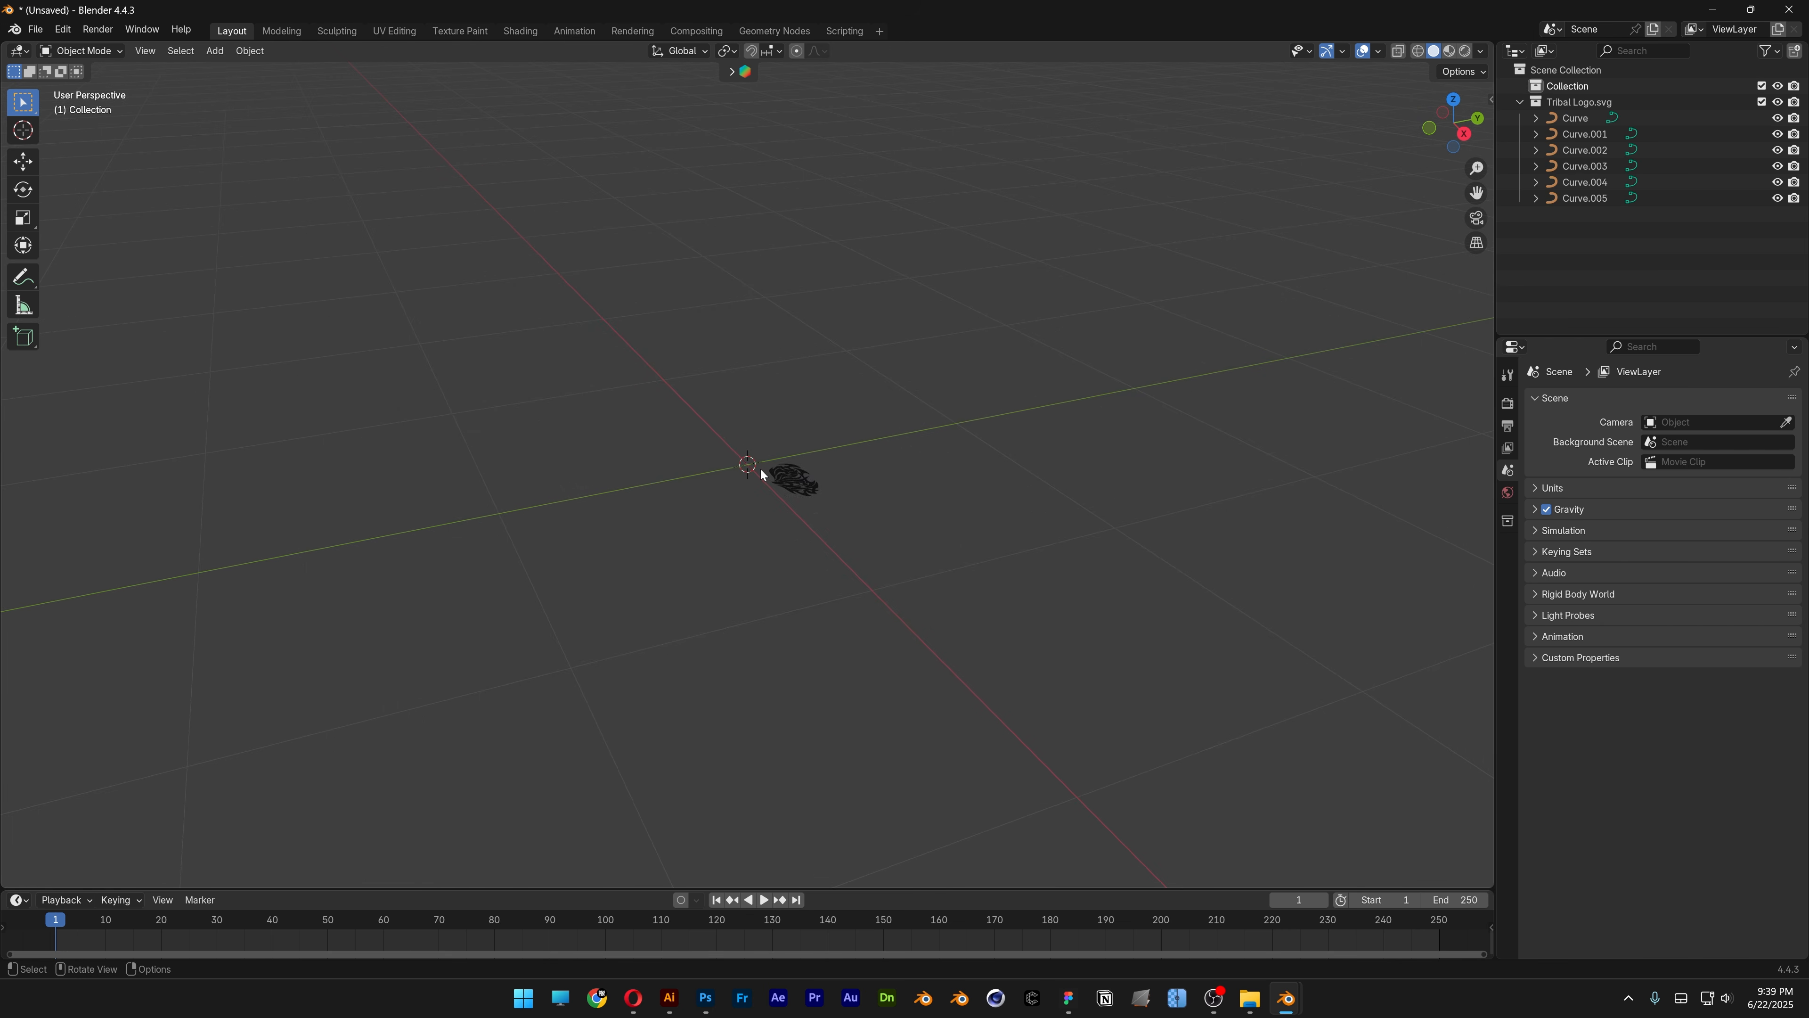
# Select all the imported logo curves and scale them up by a factor of about 60.5.
pyautogui.moveTo(761, 469); pyautogui.dragTo(1048, 638, button='middle')
pyautogui.moveTo(659, 402); pyautogui.dragTo(930, 535)
pyautogui.press('s')
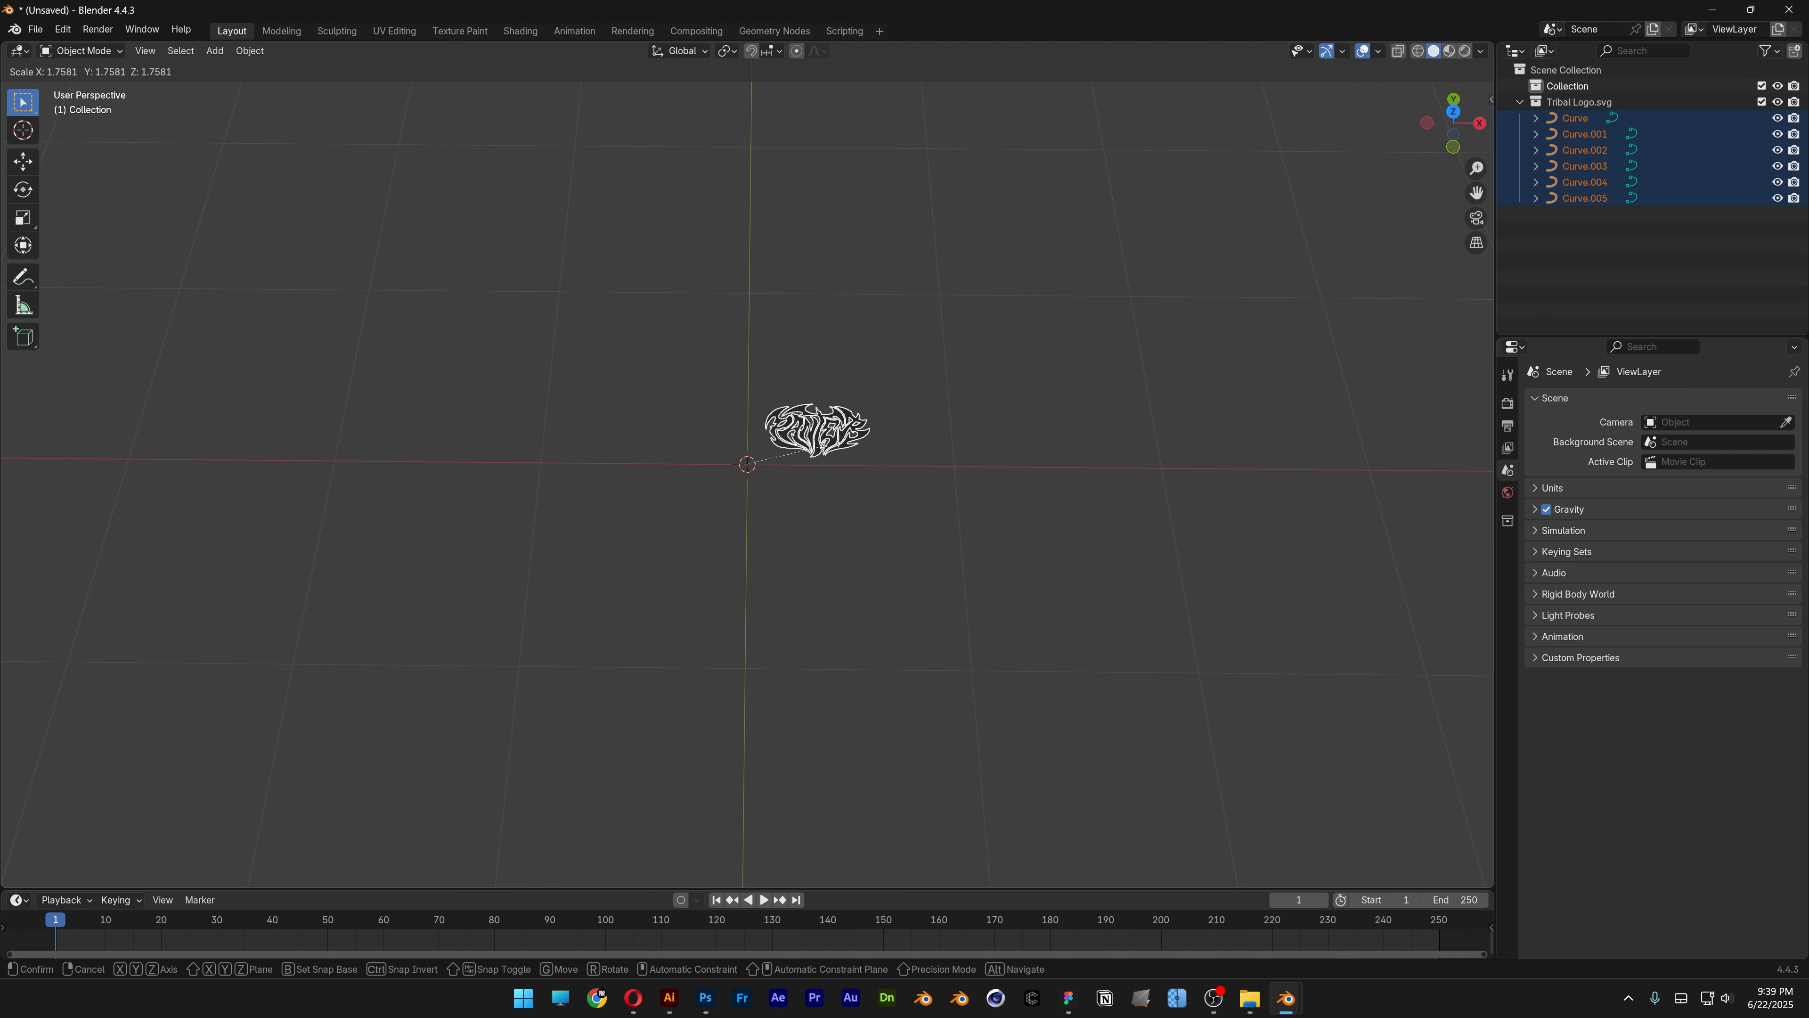
pyautogui.click(646, 296)
pyautogui.scroll(-8, 645, 301)
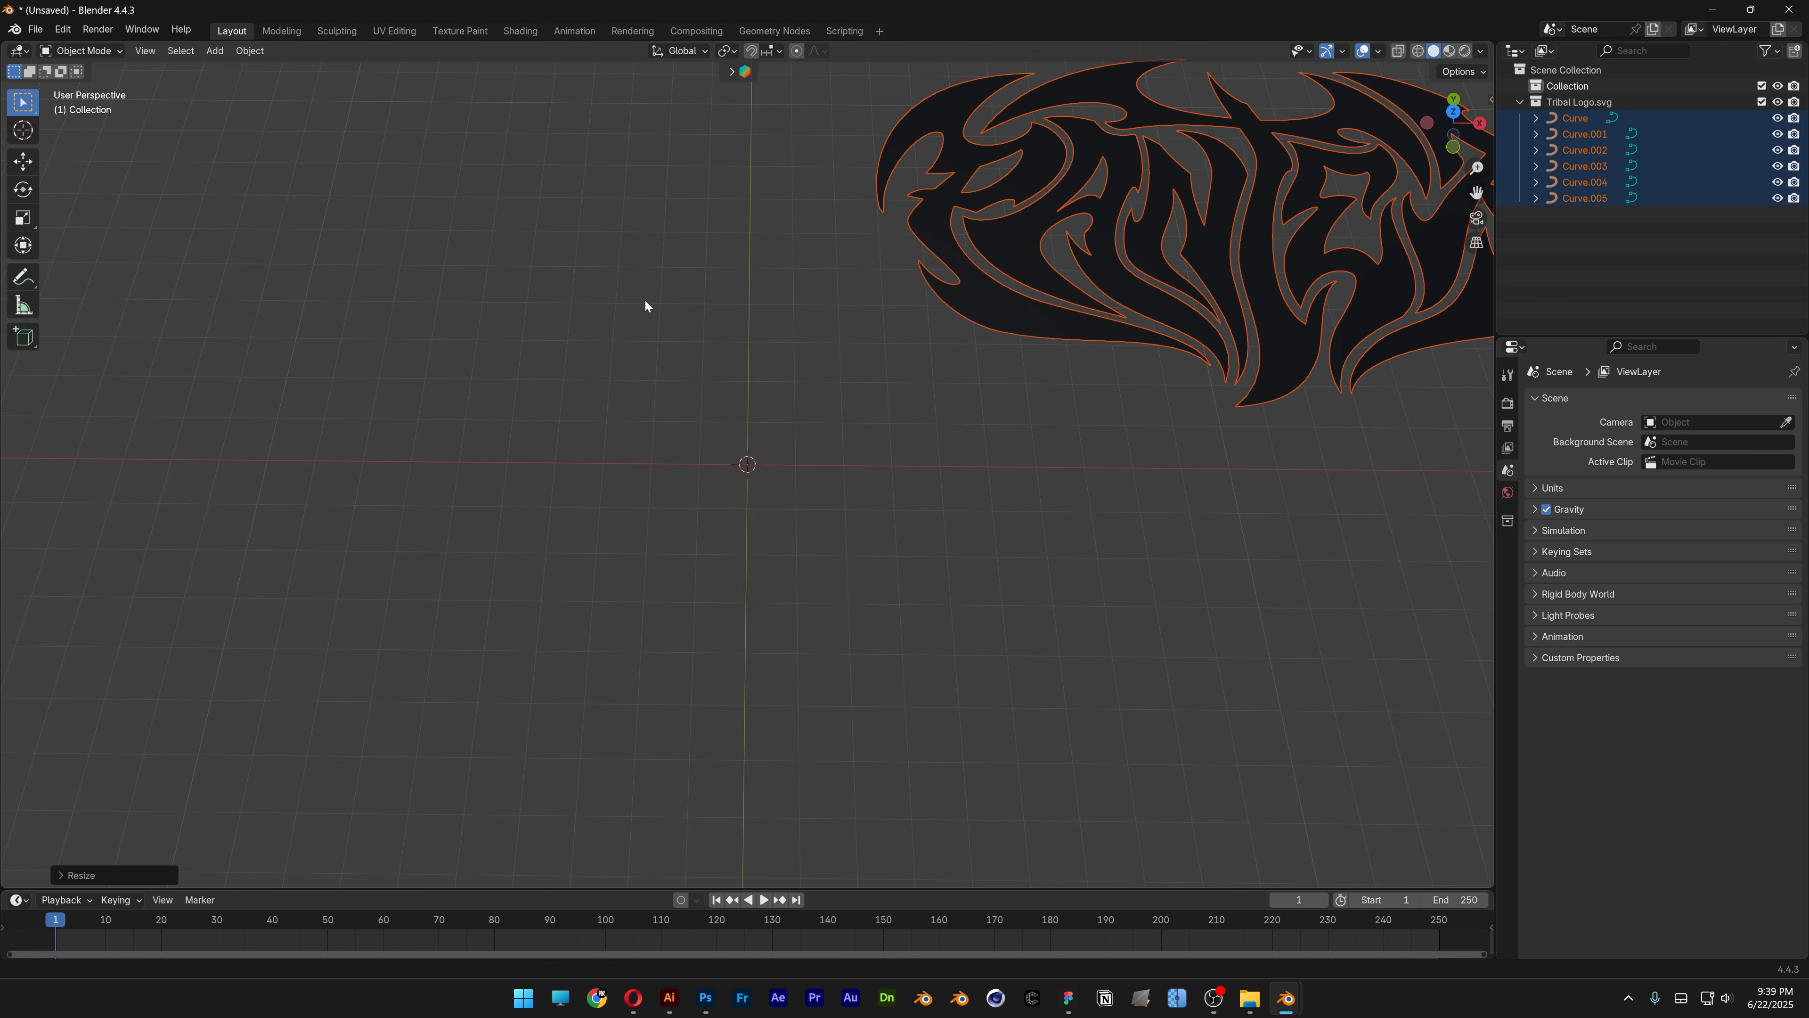
pyautogui.keyDown('shift'); pyautogui.moveTo(1461, 188); pyautogui.dragTo(1049, 460, button='middle'); pyautogui.keyUp('shift')
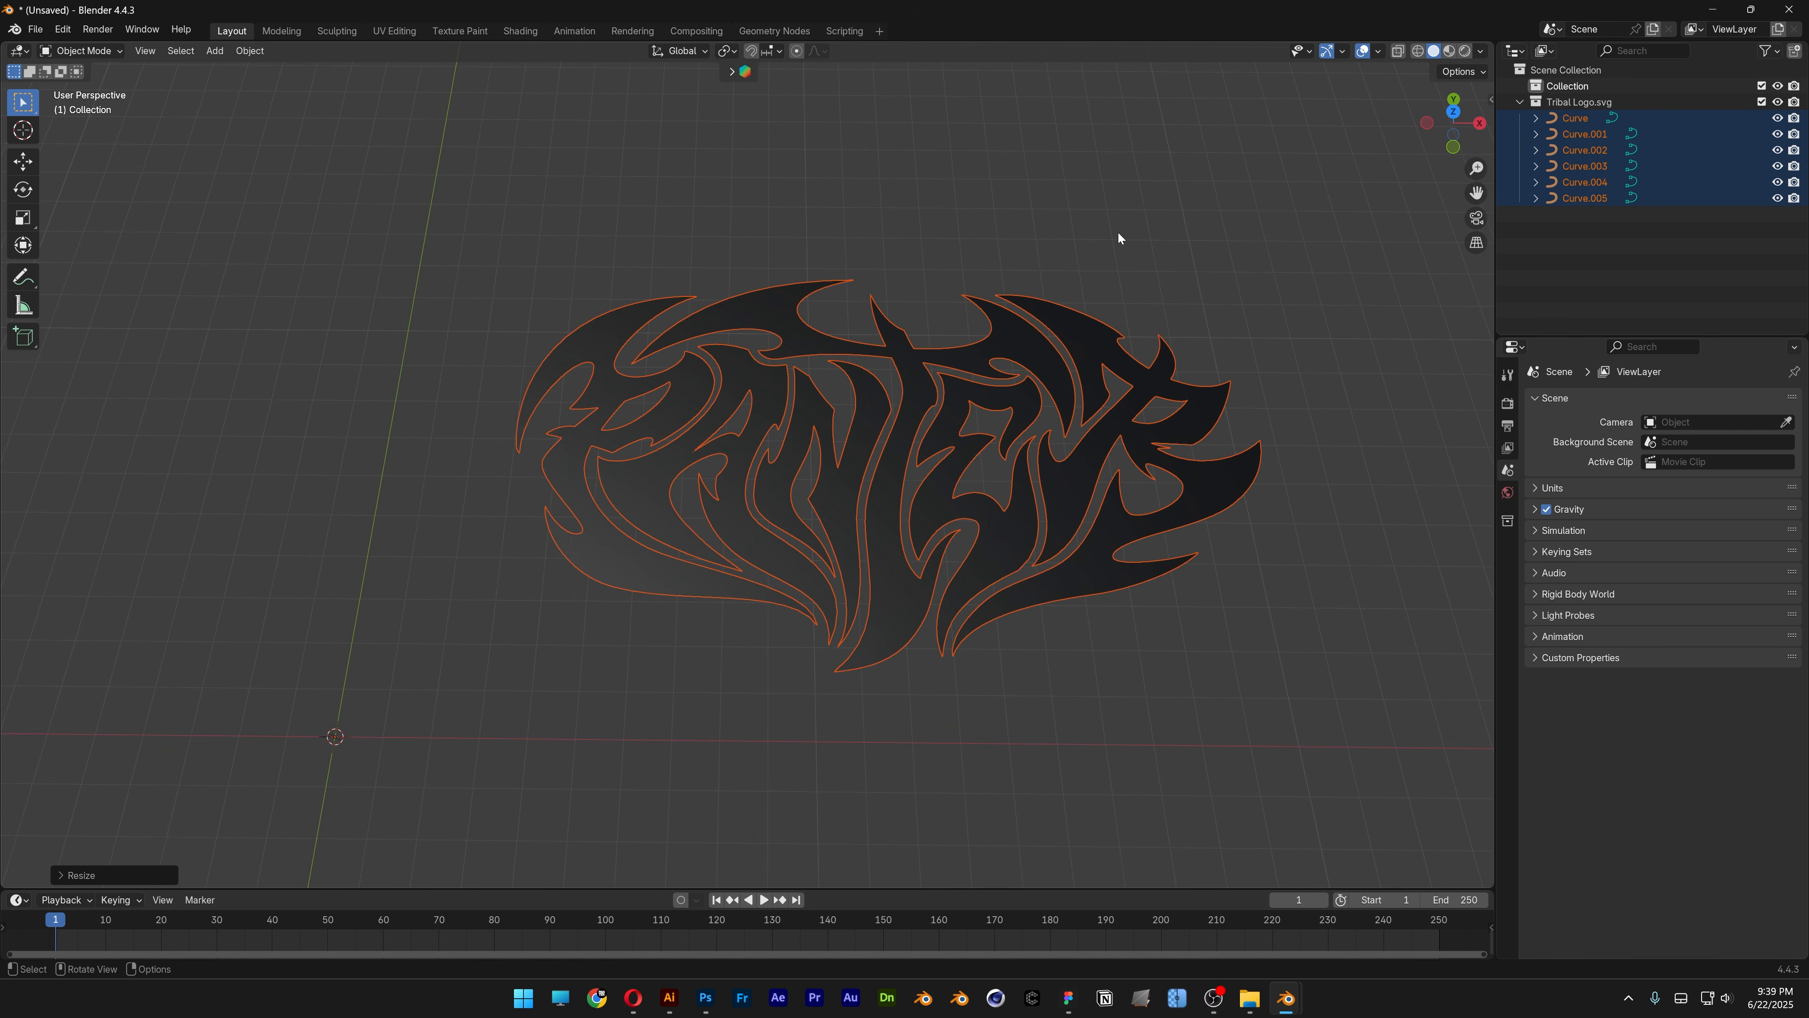
pyautogui.click(1130, 241)
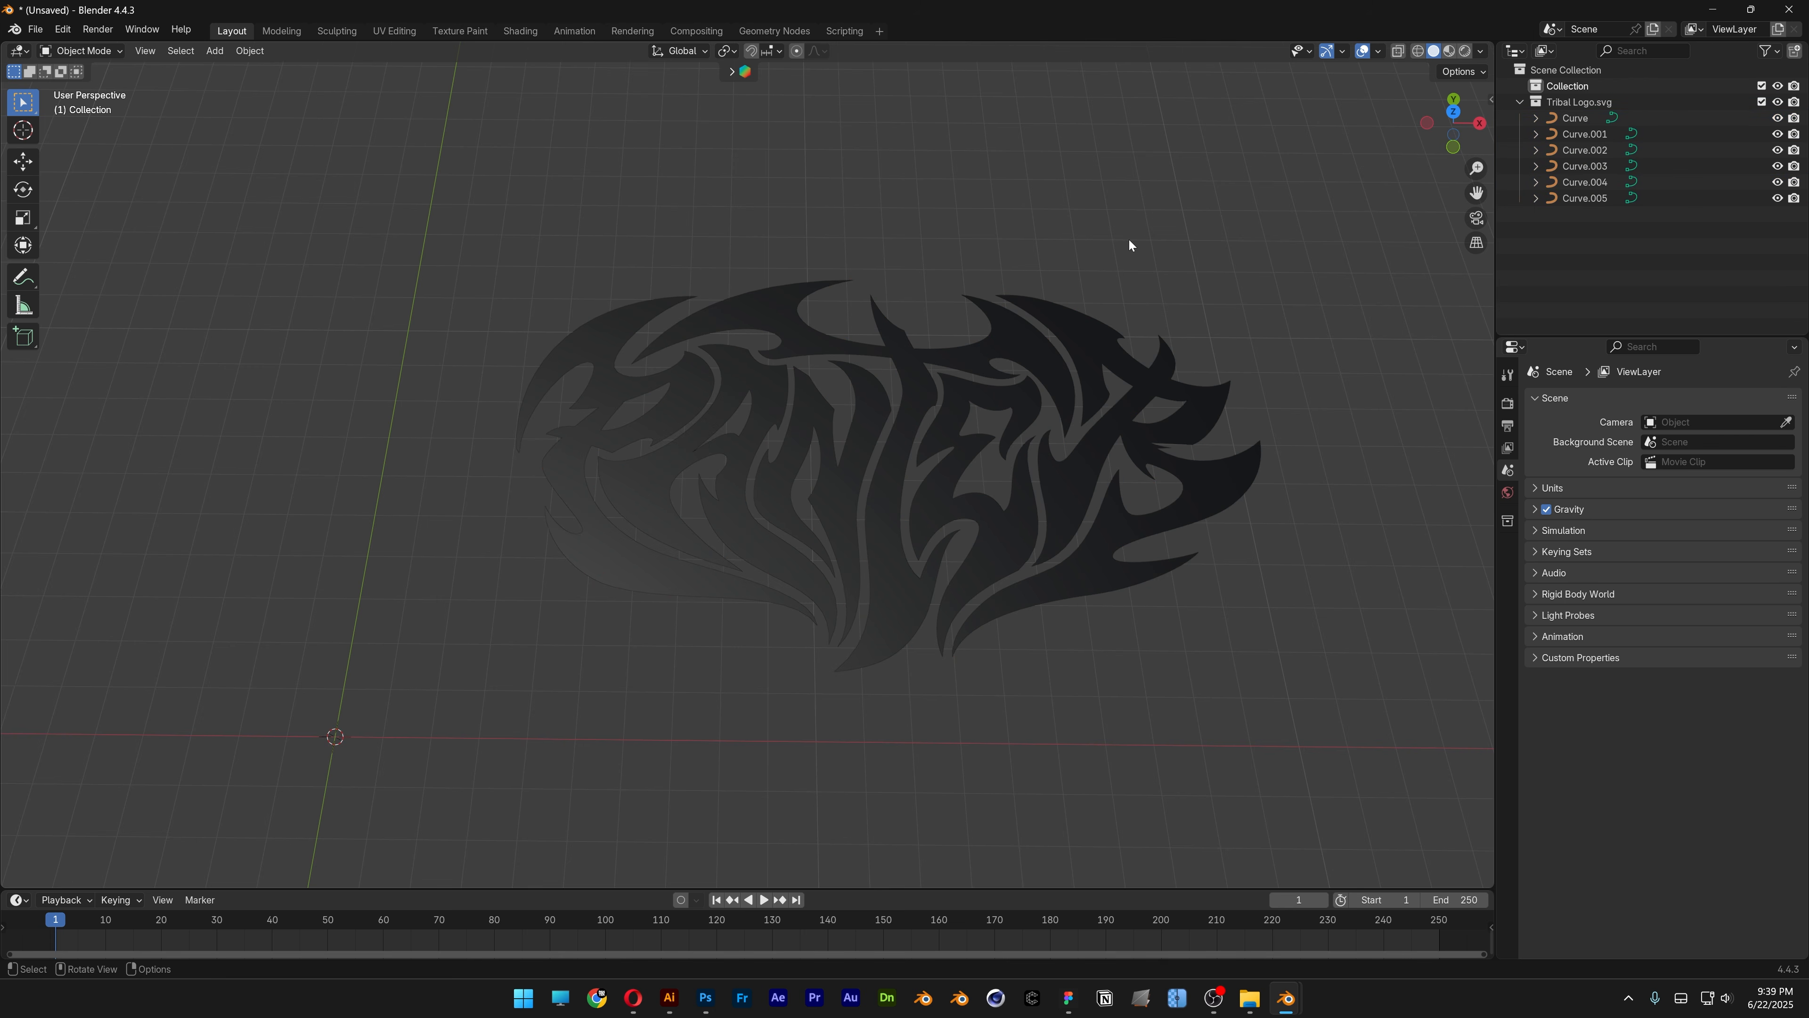
# Join all the logo curves into a single object, with the rightmost letter's curve as the active one.
pyautogui.click(1095, 342)
pyautogui.moveTo(1193, 263); pyautogui.dragTo(542, 645)
pyautogui.rightClick(769, 496)
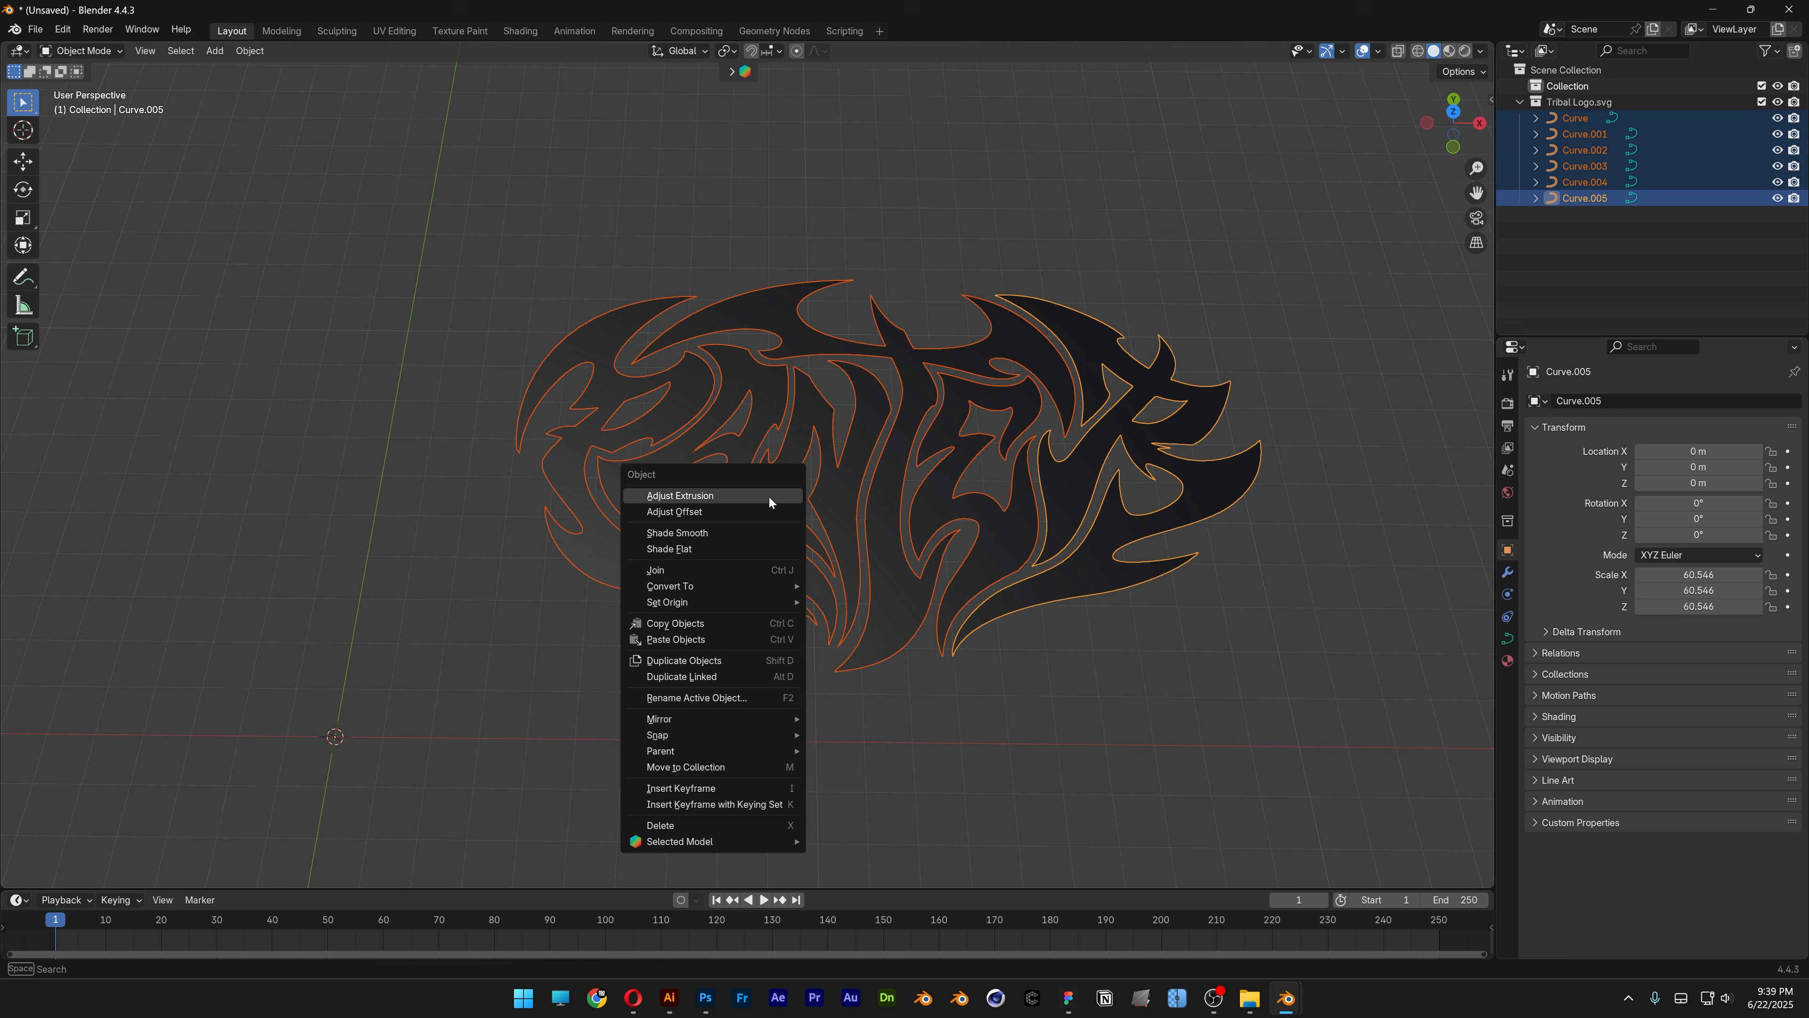
pyautogui.click(695, 569)
# Move the joined logo's geometry to its origin and set its X rotation to 90°.
pyautogui.rightClick(810, 404)
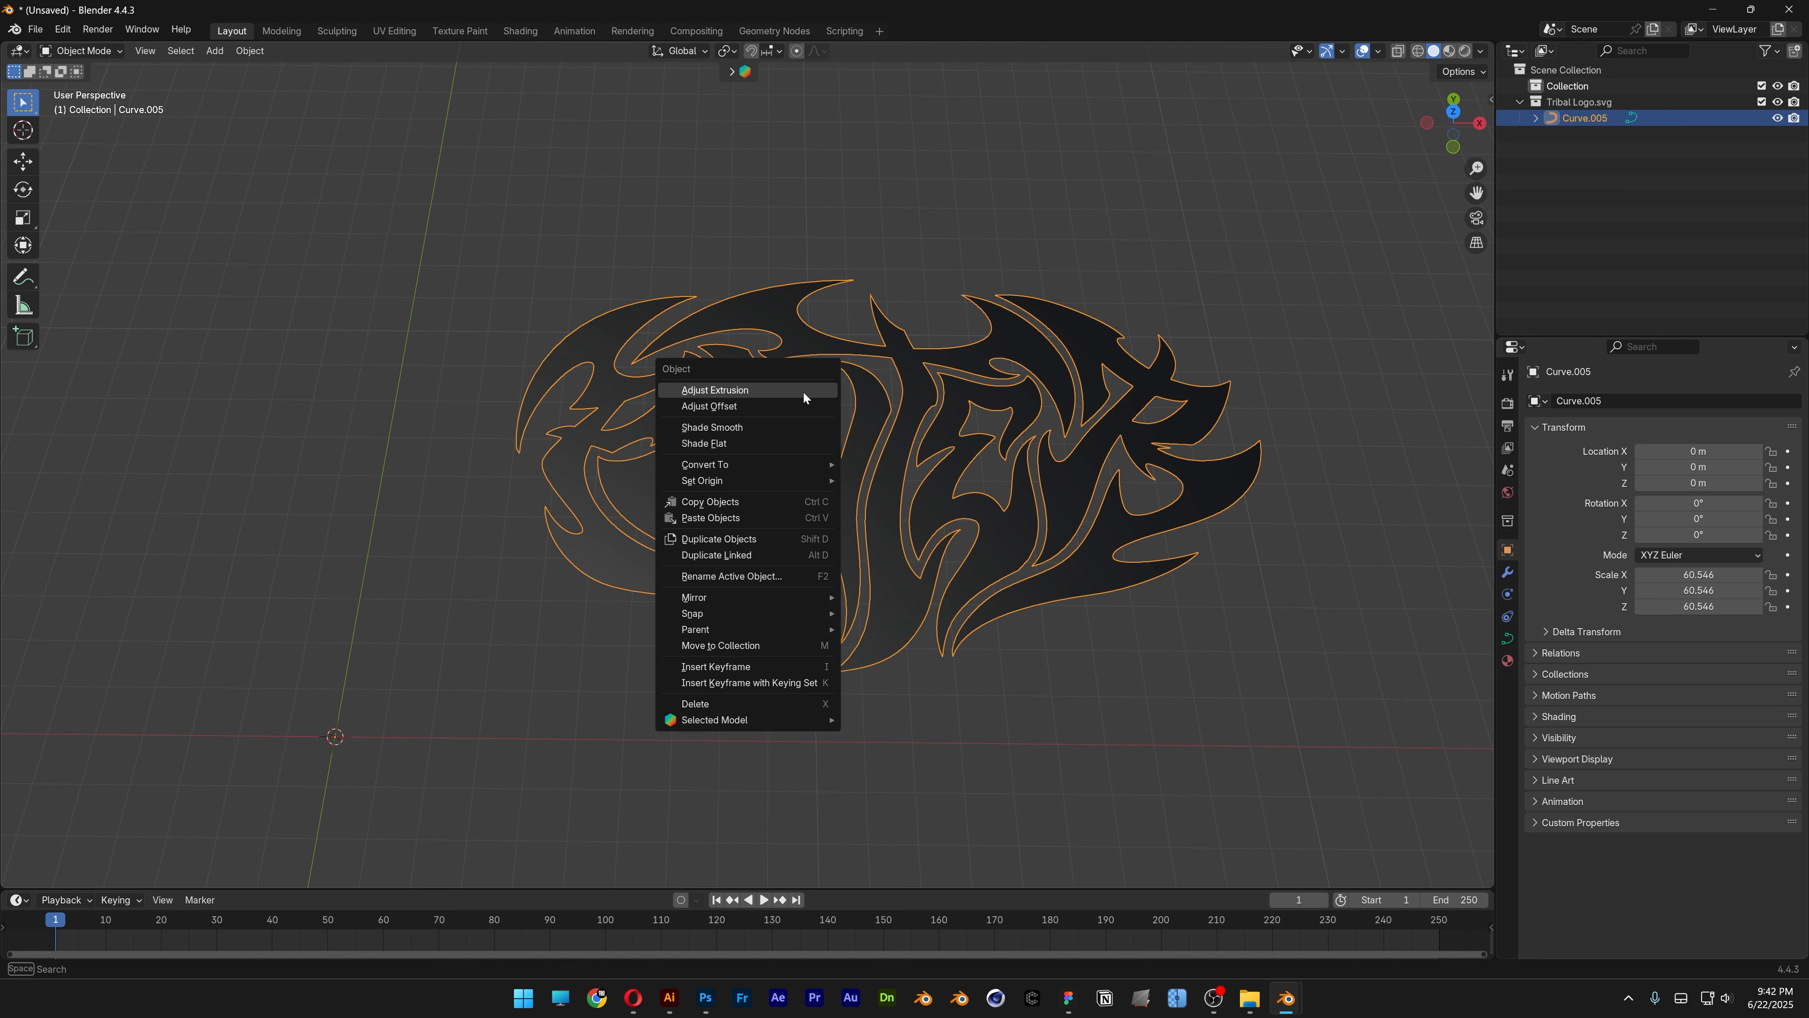
pyautogui.moveTo(765, 483)
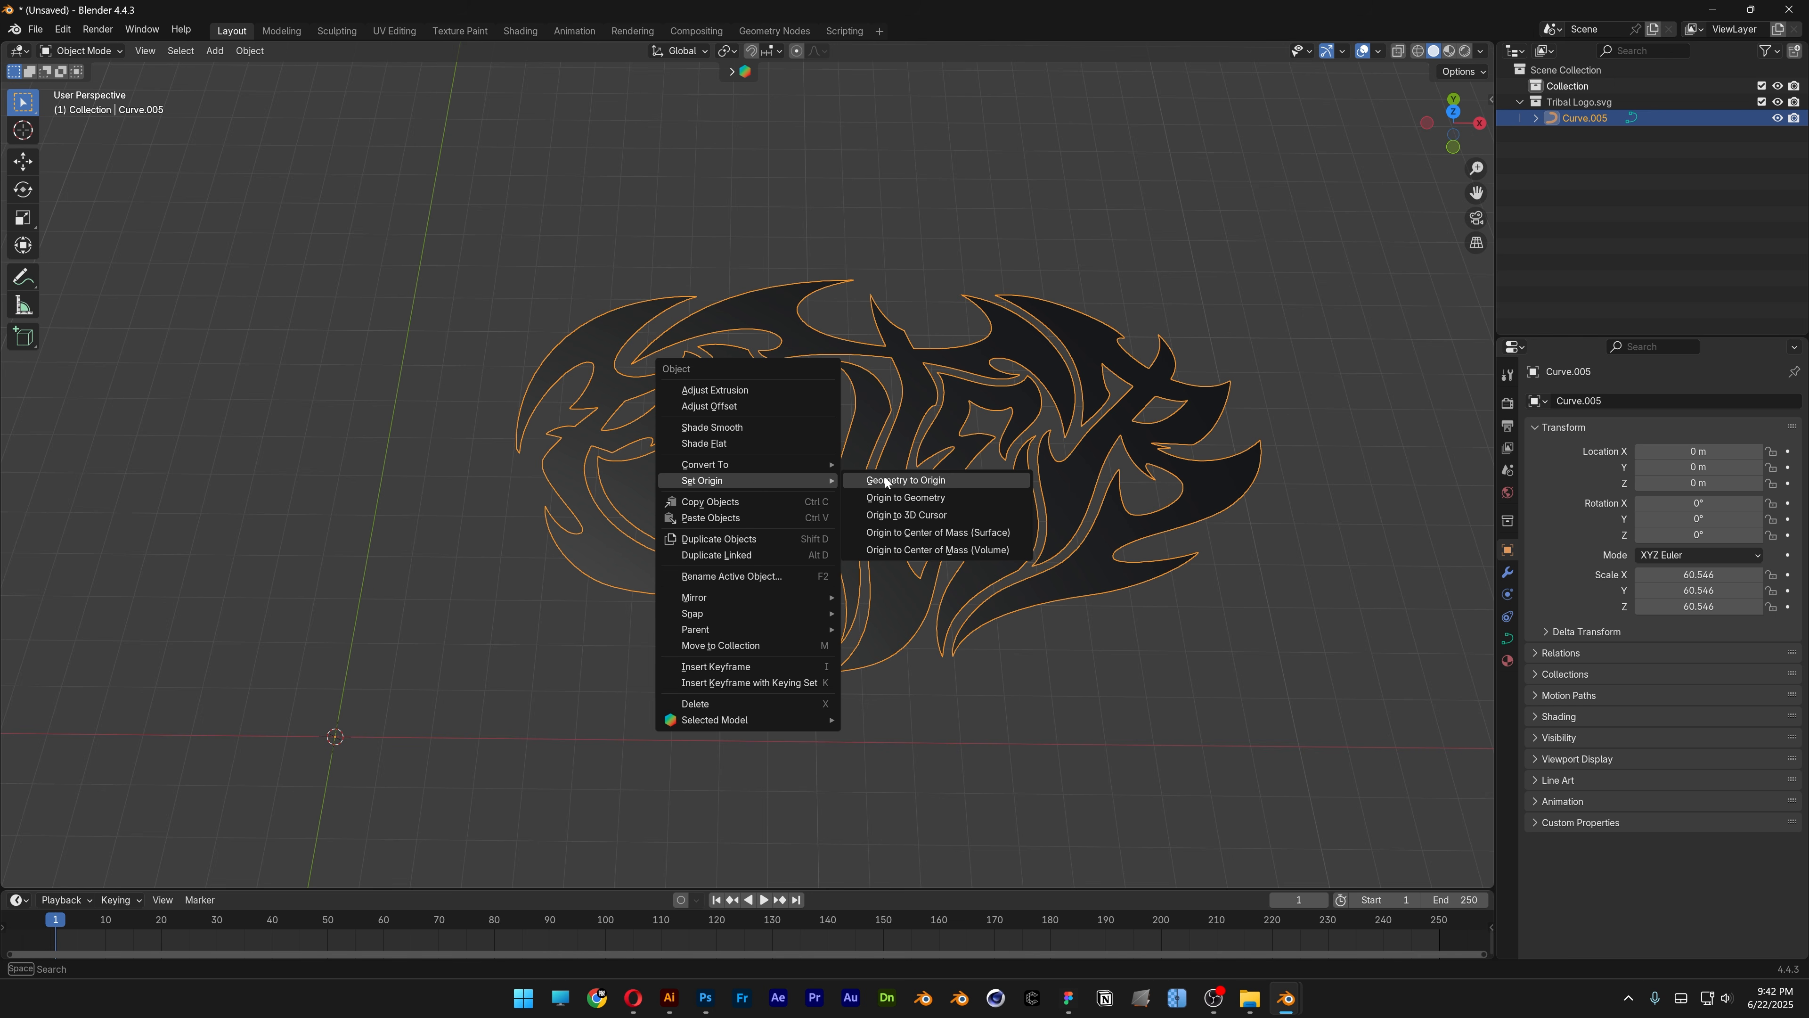
pyautogui.click(904, 479)
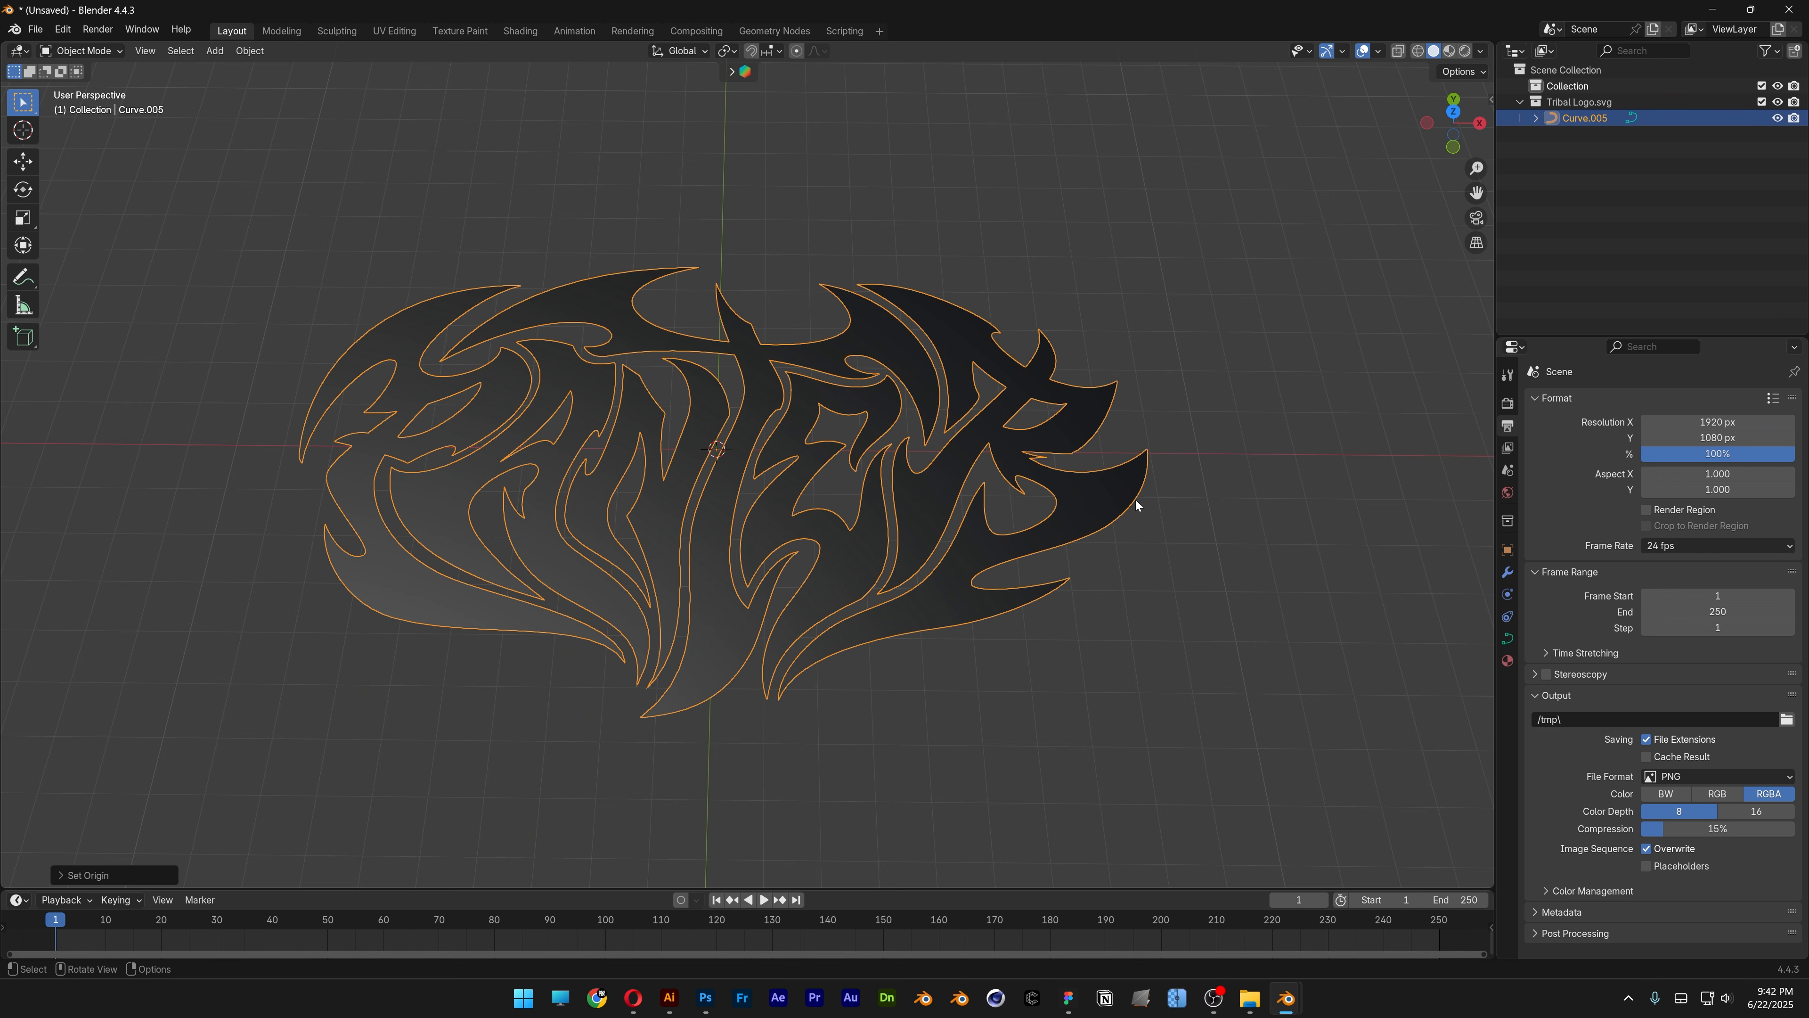
pyautogui.click(1508, 549)
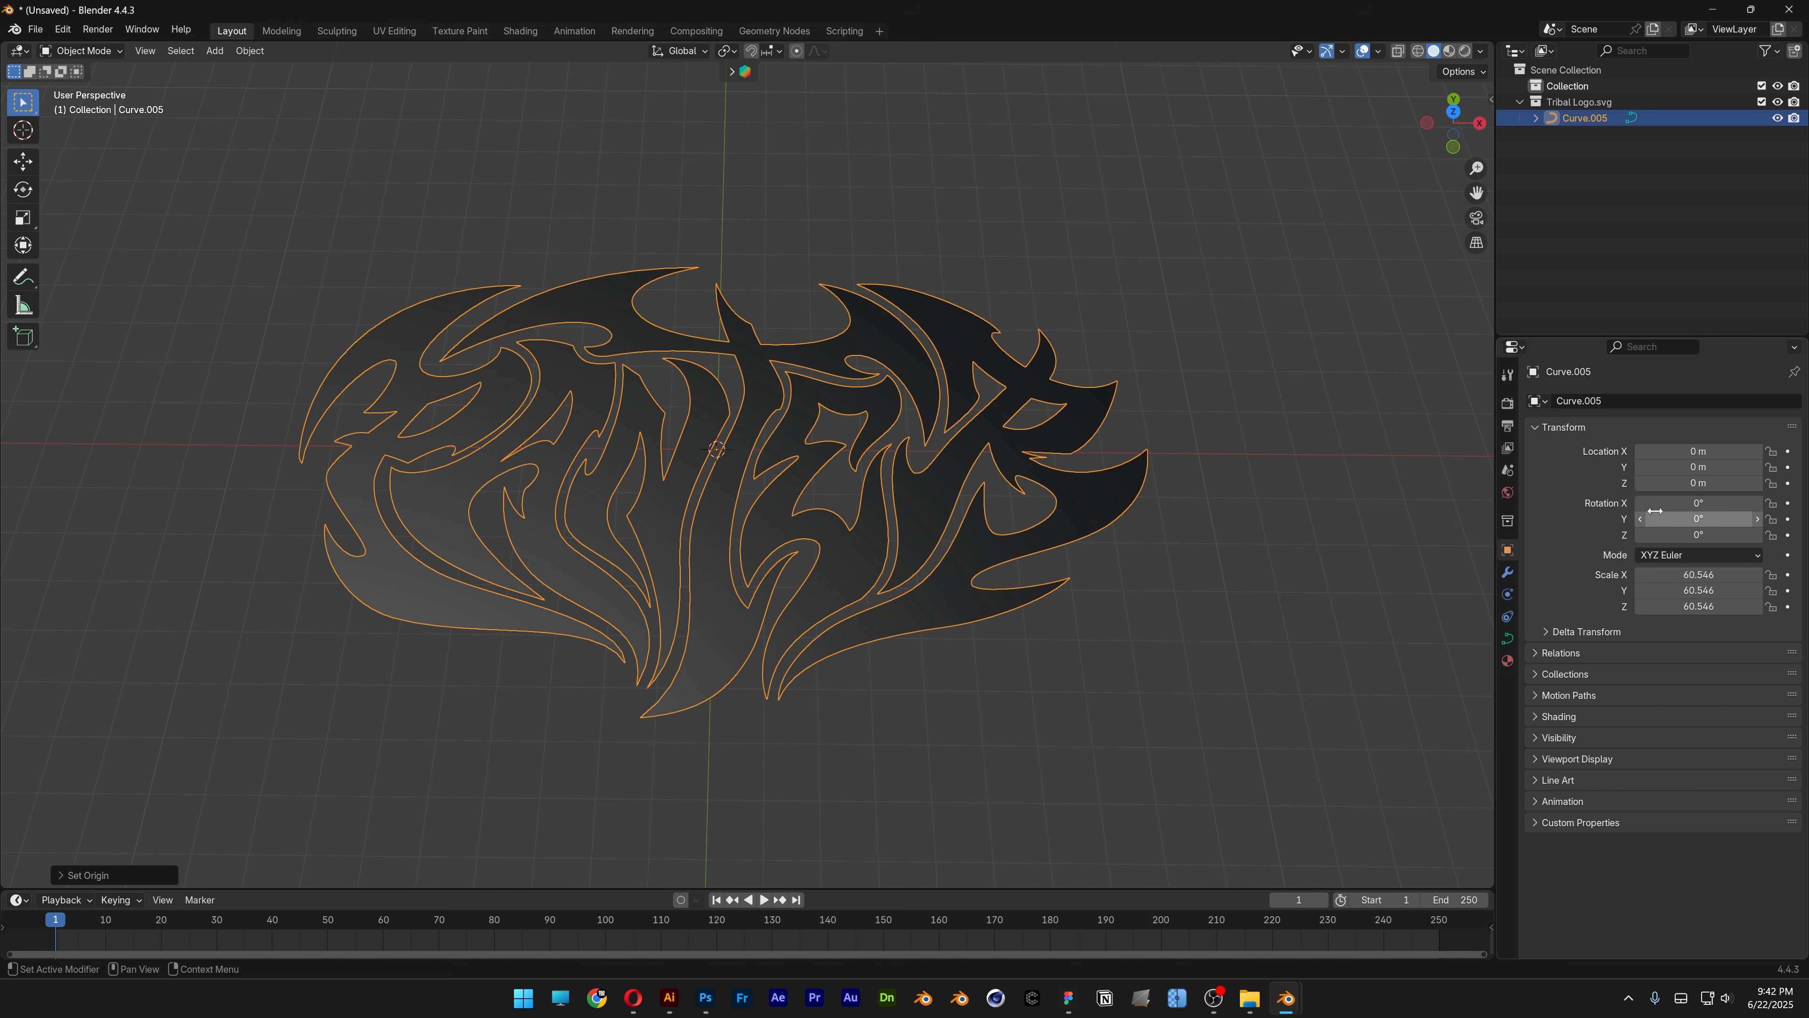
pyautogui.click(1684, 501)
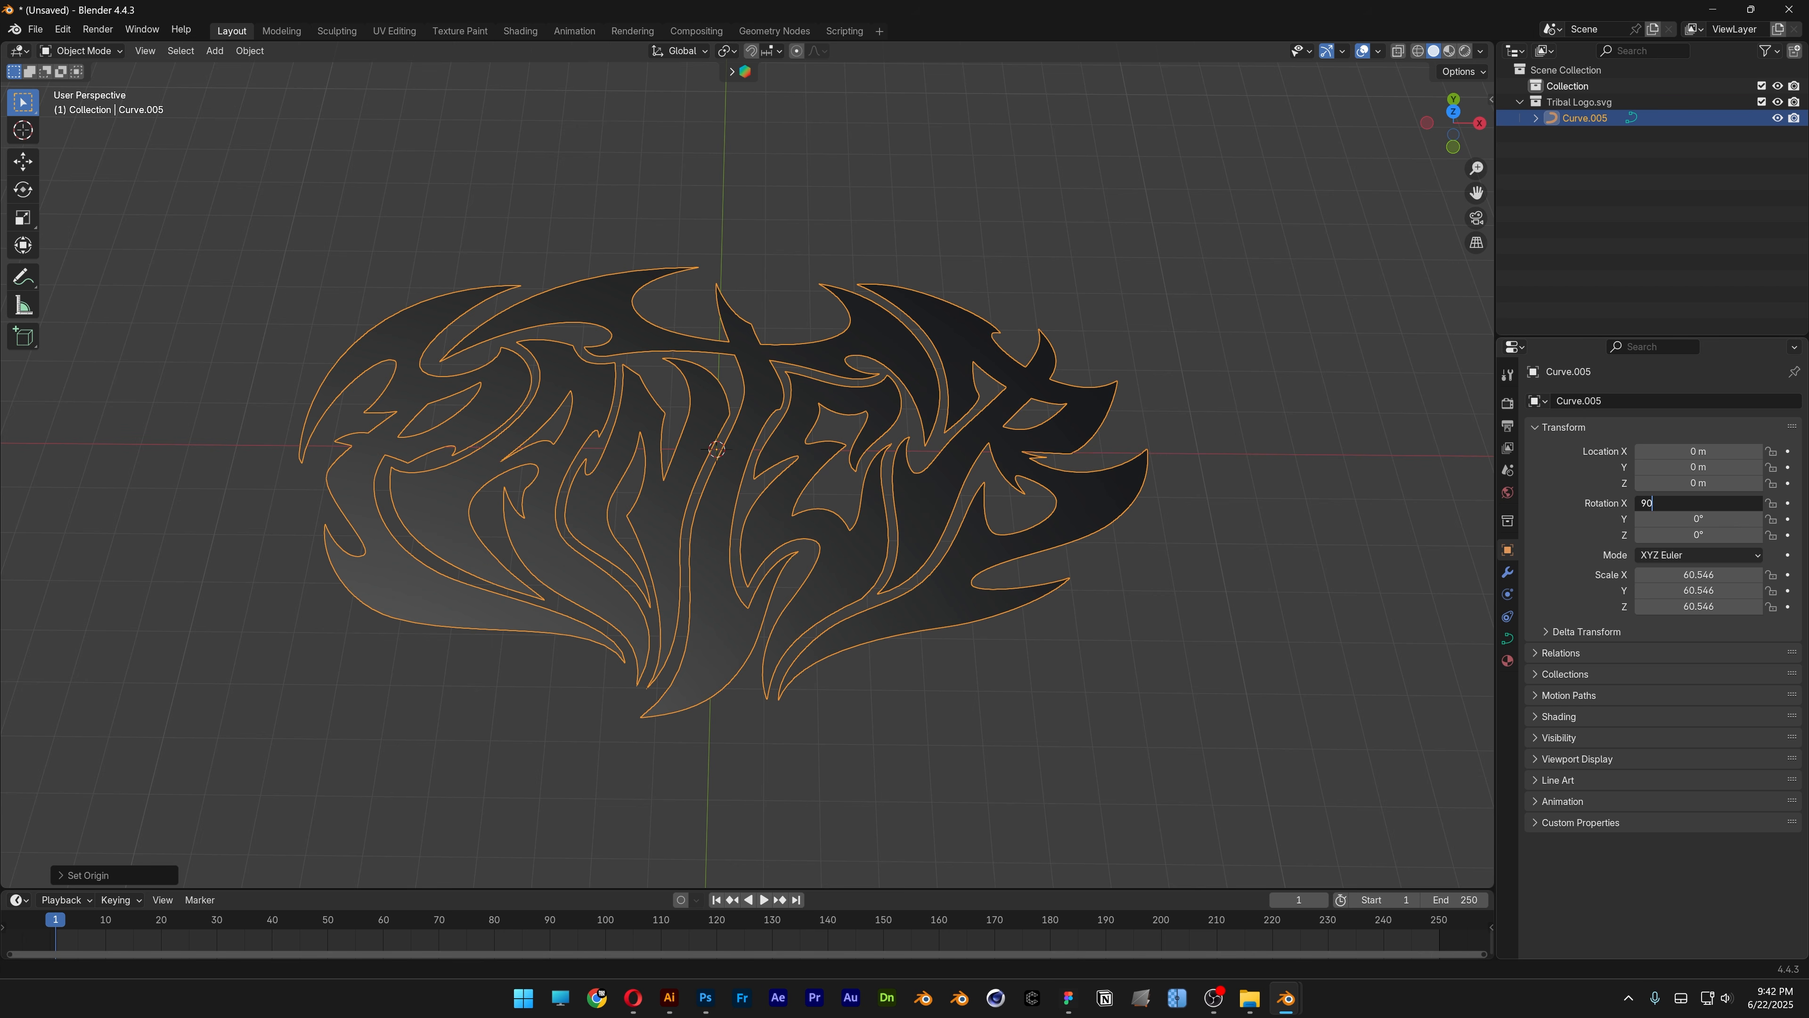
pyautogui.press('Return')
pyautogui.moveTo(997, 592); pyautogui.dragTo(1111, 601, button='middle')
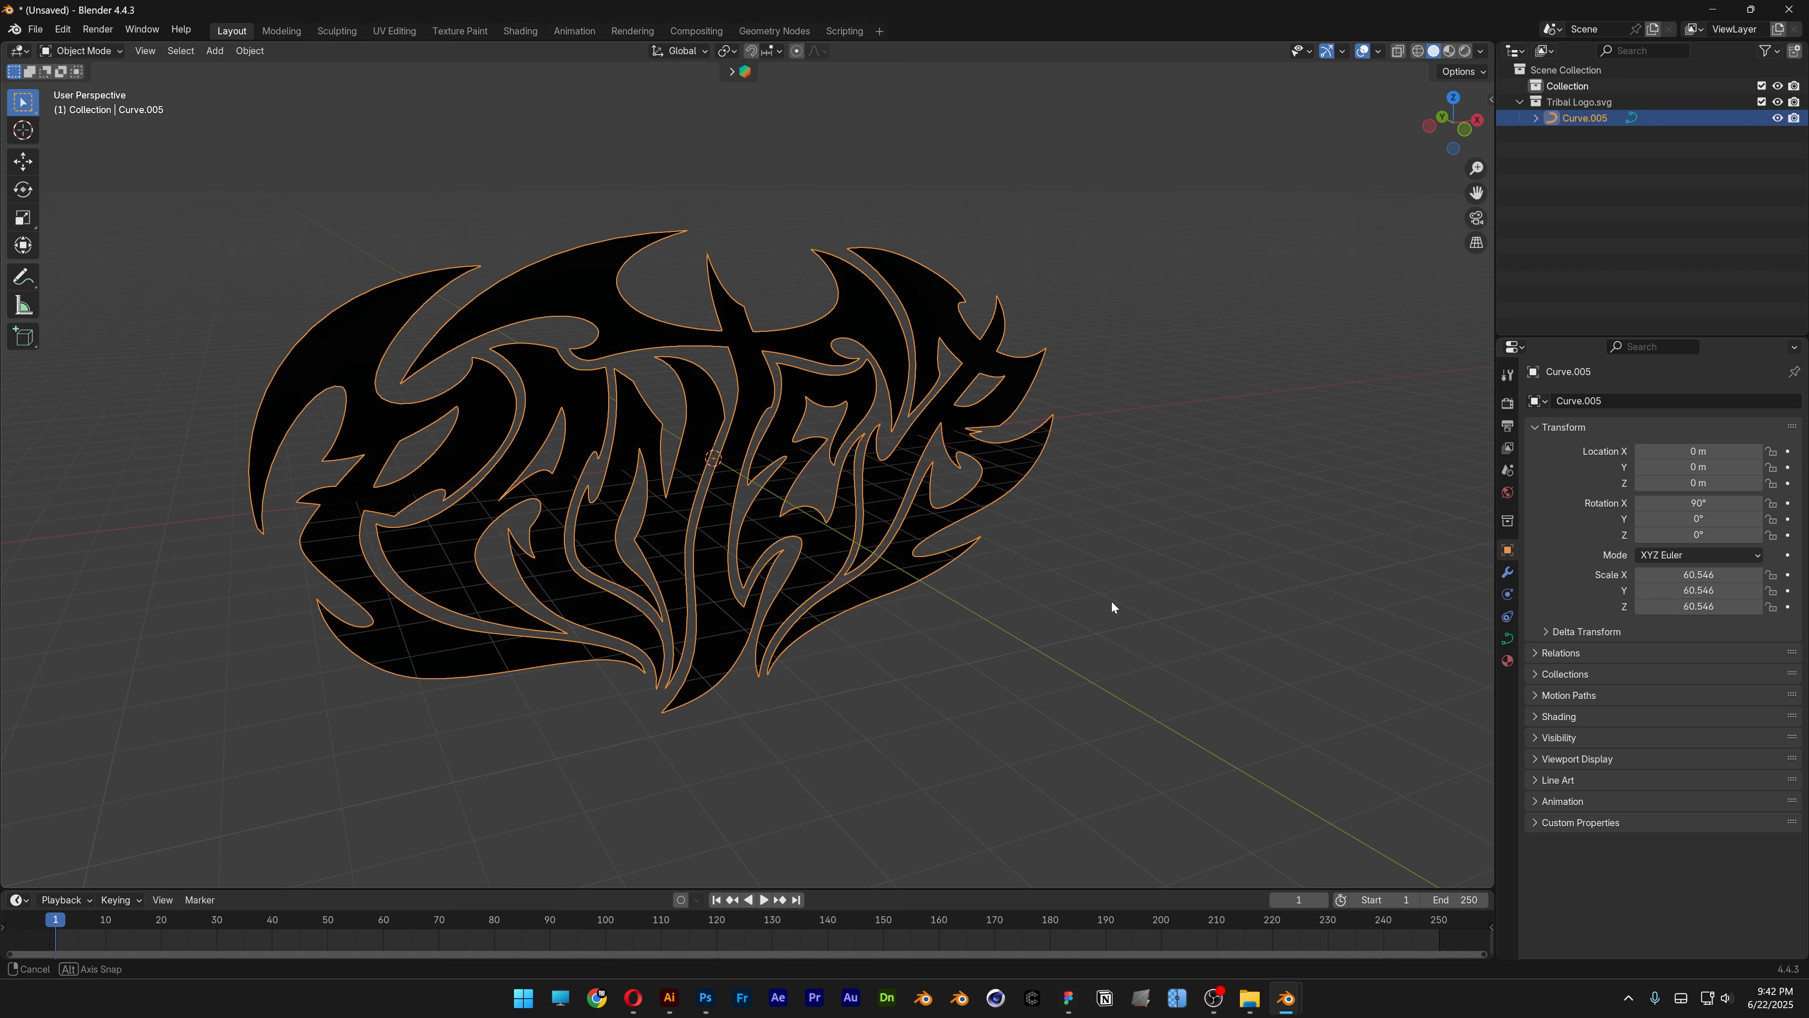
# Change the base color of the logo's SVGMat material to near-white.
pyautogui.click(1508, 661)
pyautogui.click(1696, 559)
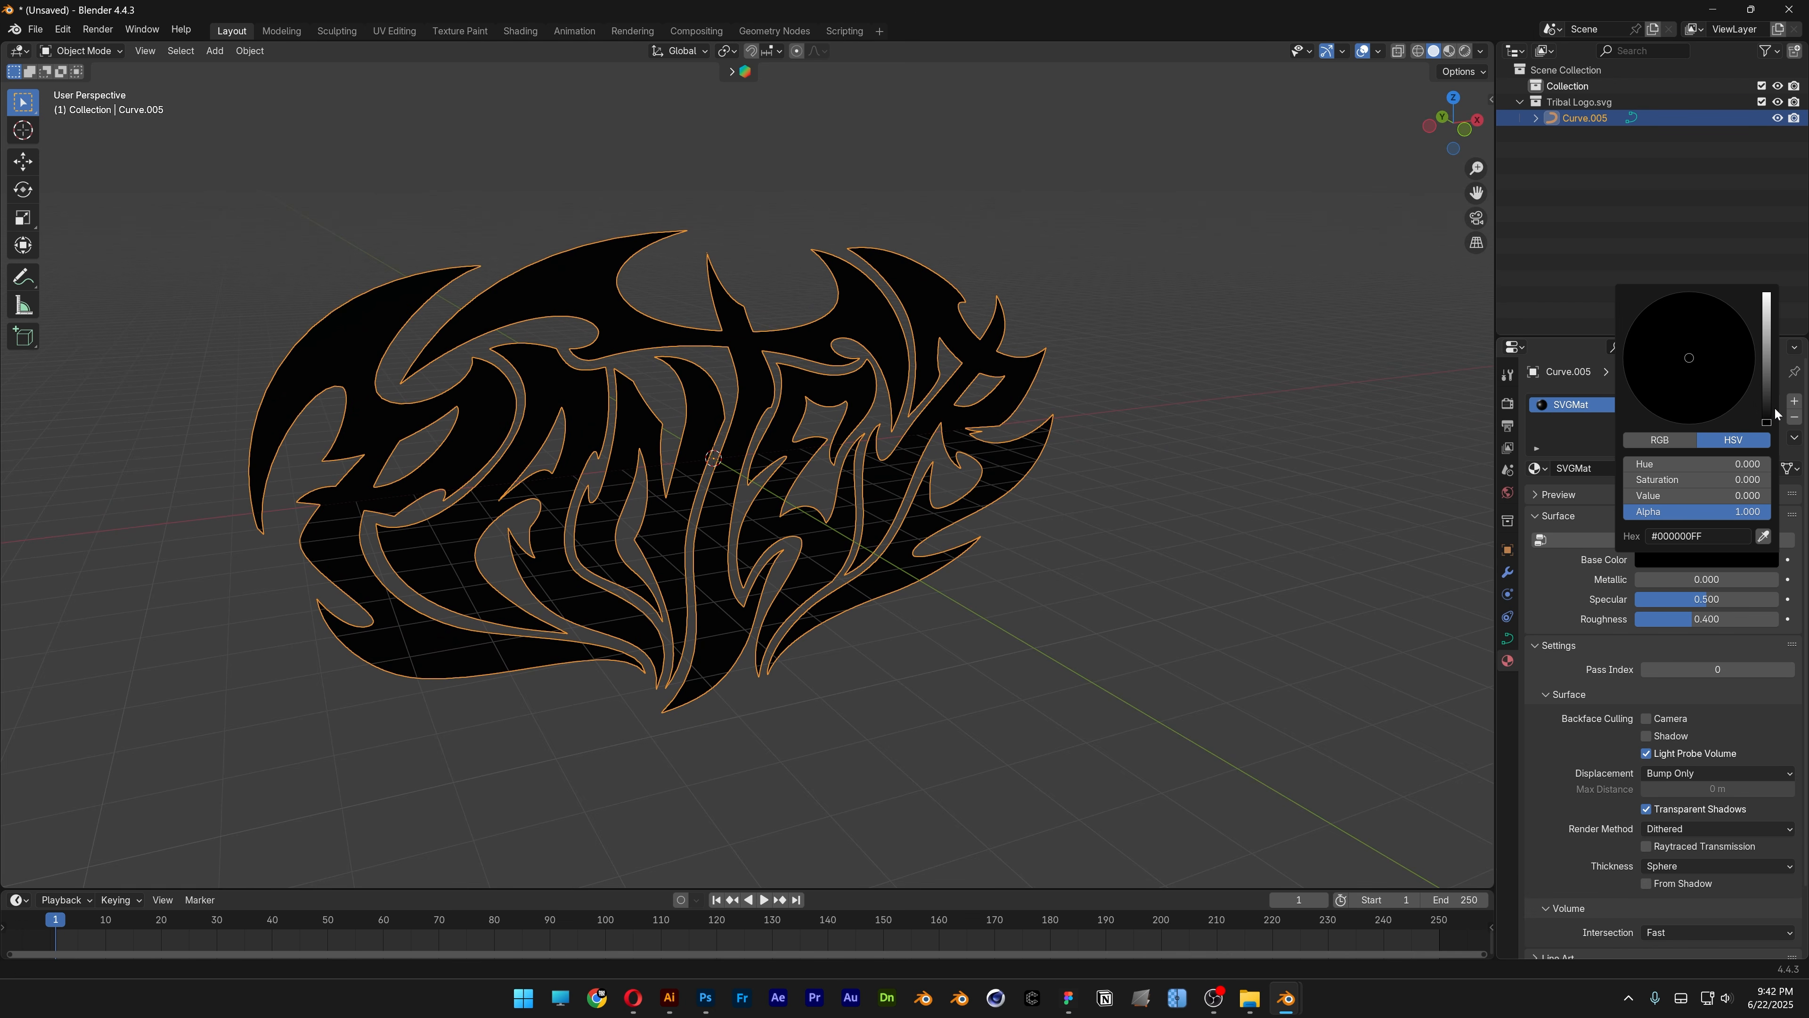
pyautogui.moveTo(1768, 400); pyautogui.dragTo(1768, 305)
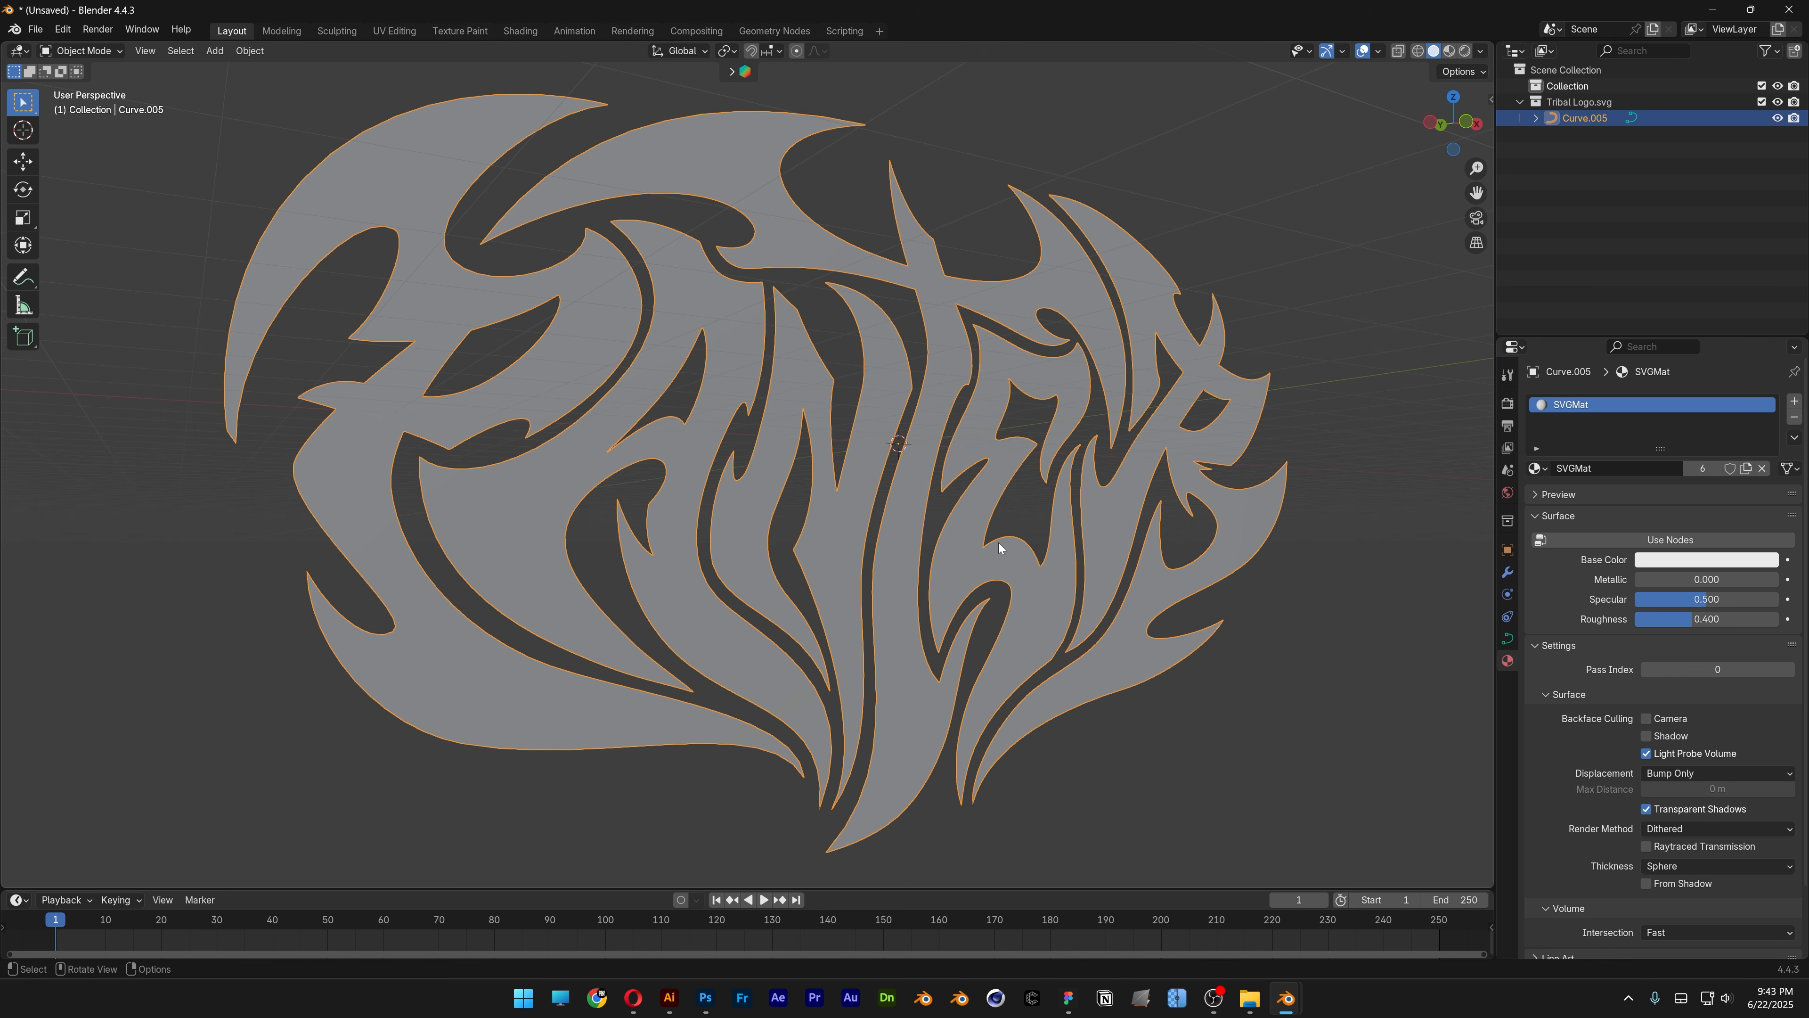
# Set the logo curve's preview resolution U to 20.
pyautogui.click(1509, 638)
pyautogui.click(1709, 473)
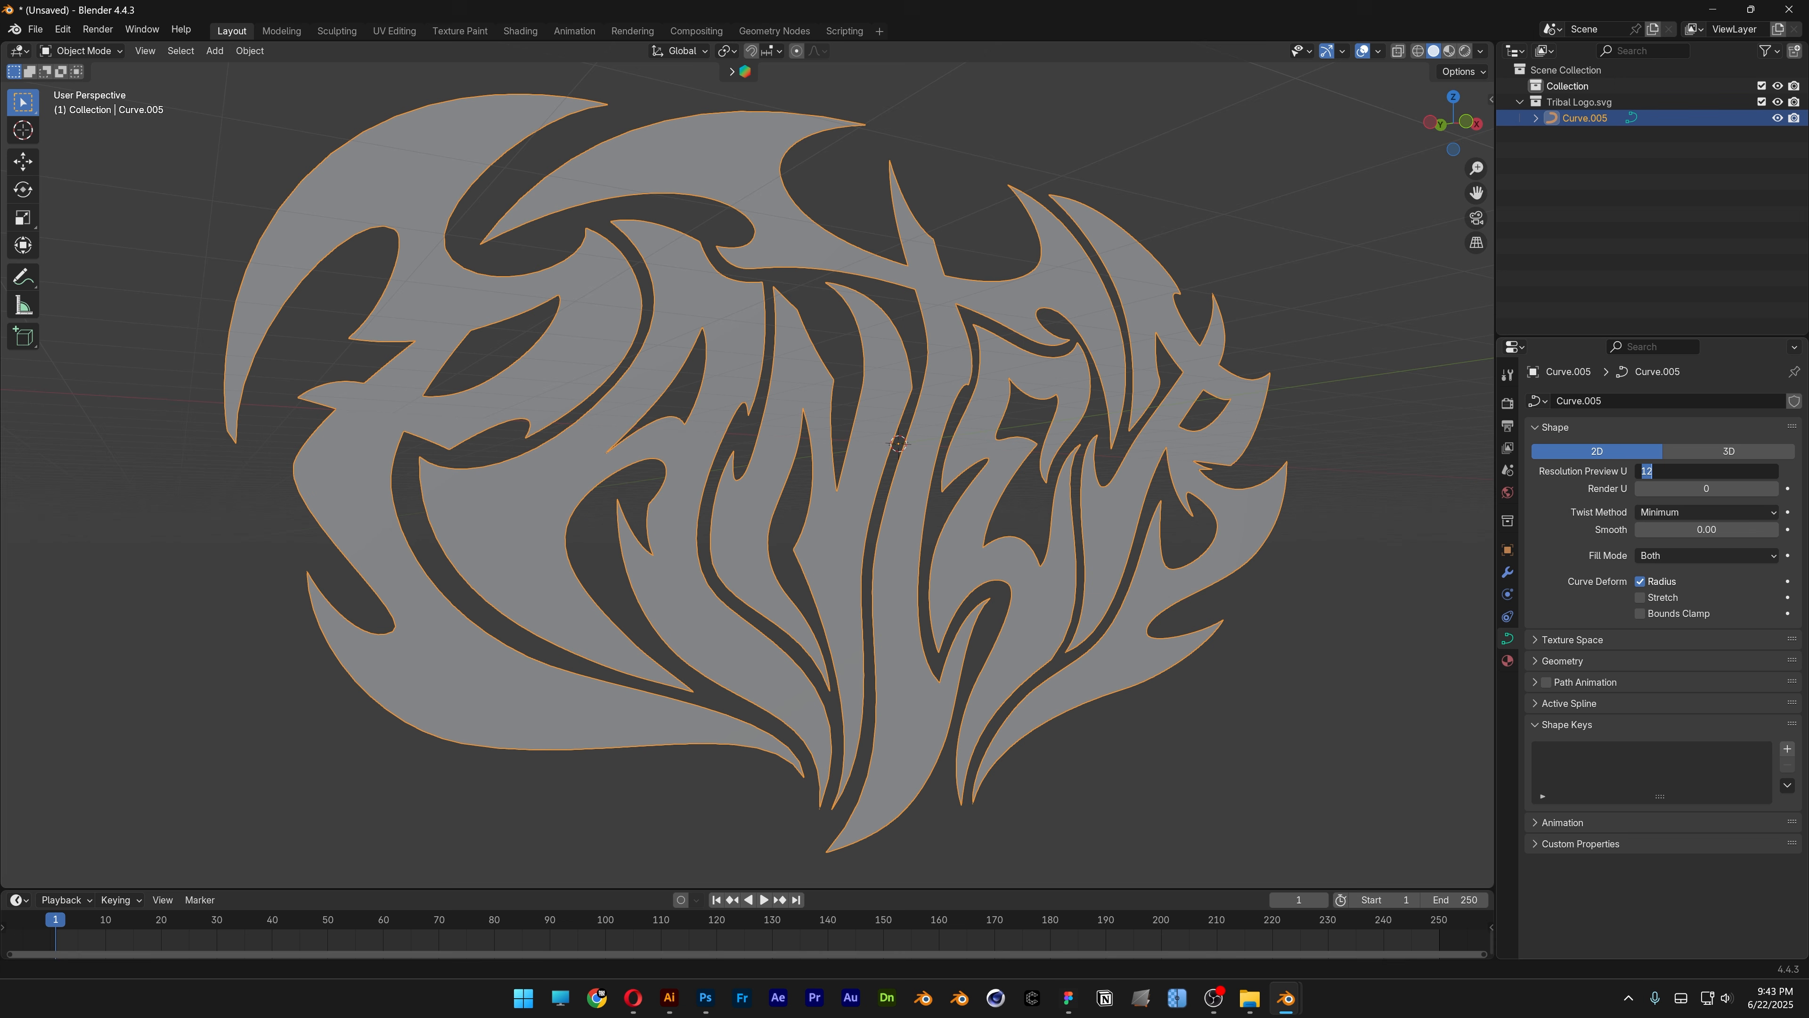
pyautogui.write('20')
pyautogui.press('Return')
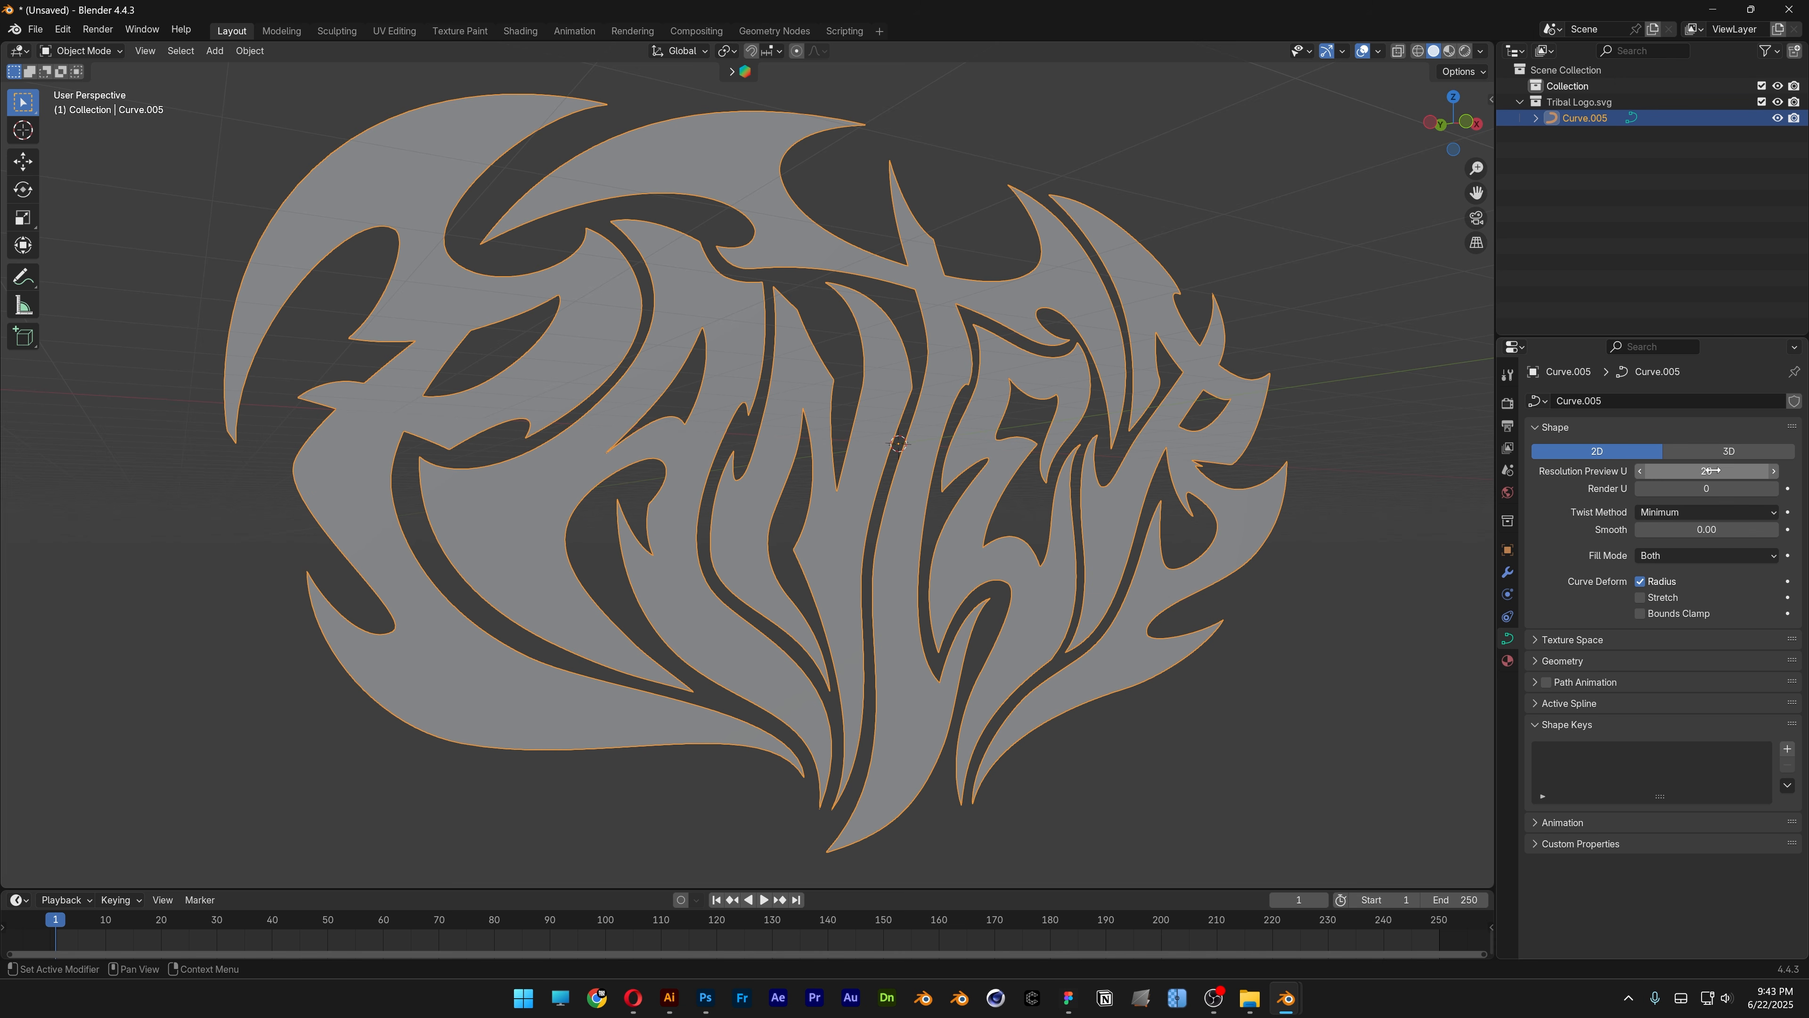
# Extrude the logo curve's geometry by 0.004 m.
pyautogui.click(1581, 662)
pyautogui.click(1710, 704)
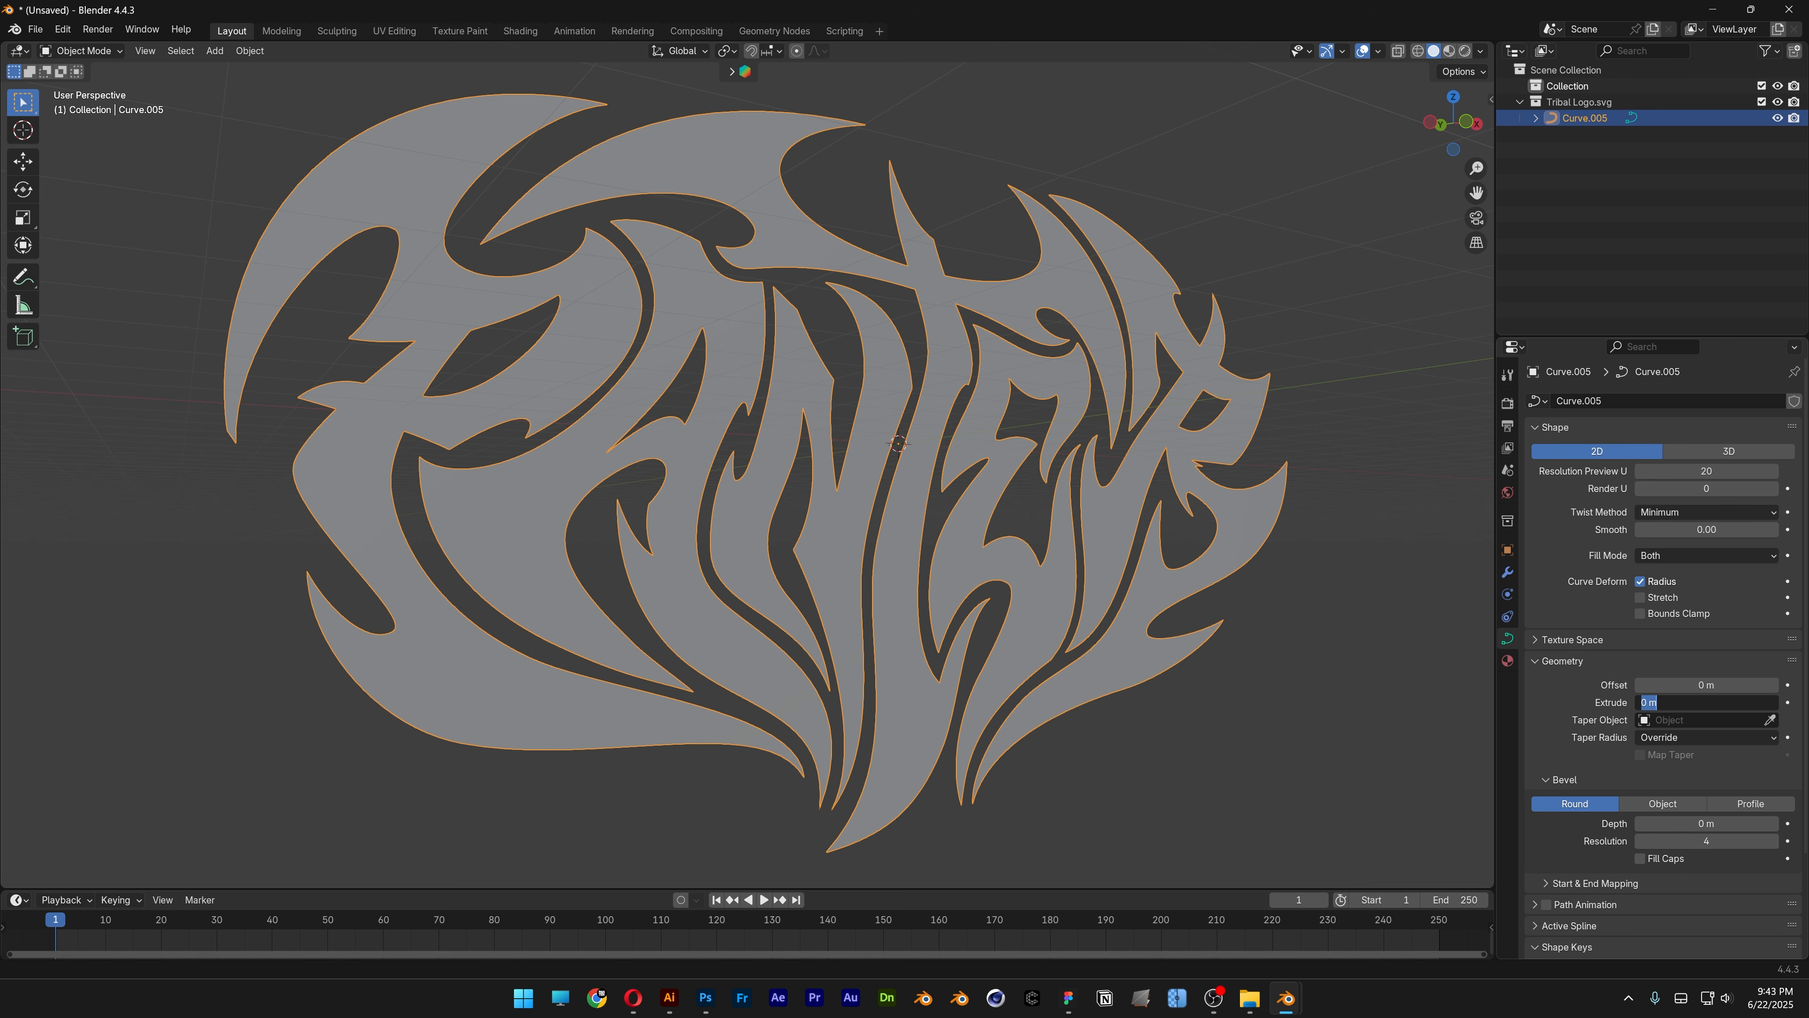
pyautogui.press('BackSpace')
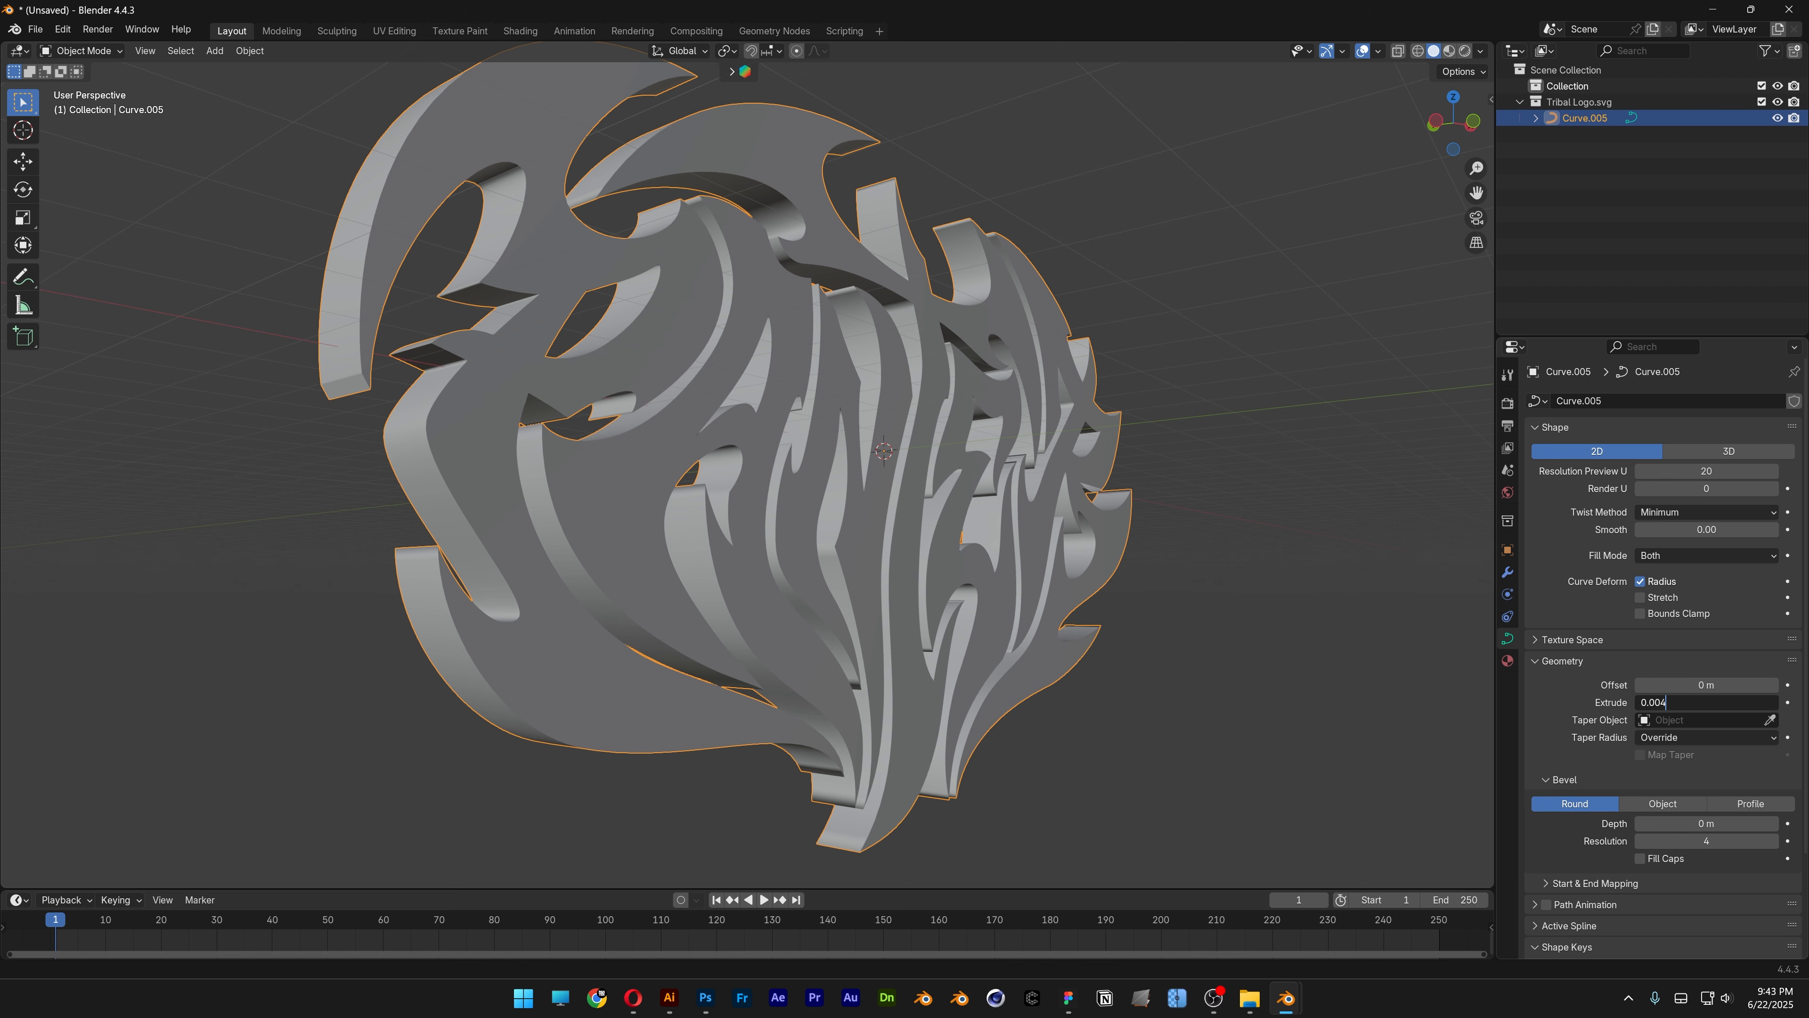
pyautogui.write('0.004')
pyautogui.press('Return')
# Convert the extruded logo curve to a mesh.
pyautogui.moveTo(758, 492); pyautogui.dragTo(820, 424, button='middle')
pyautogui.rightClick(823, 417)
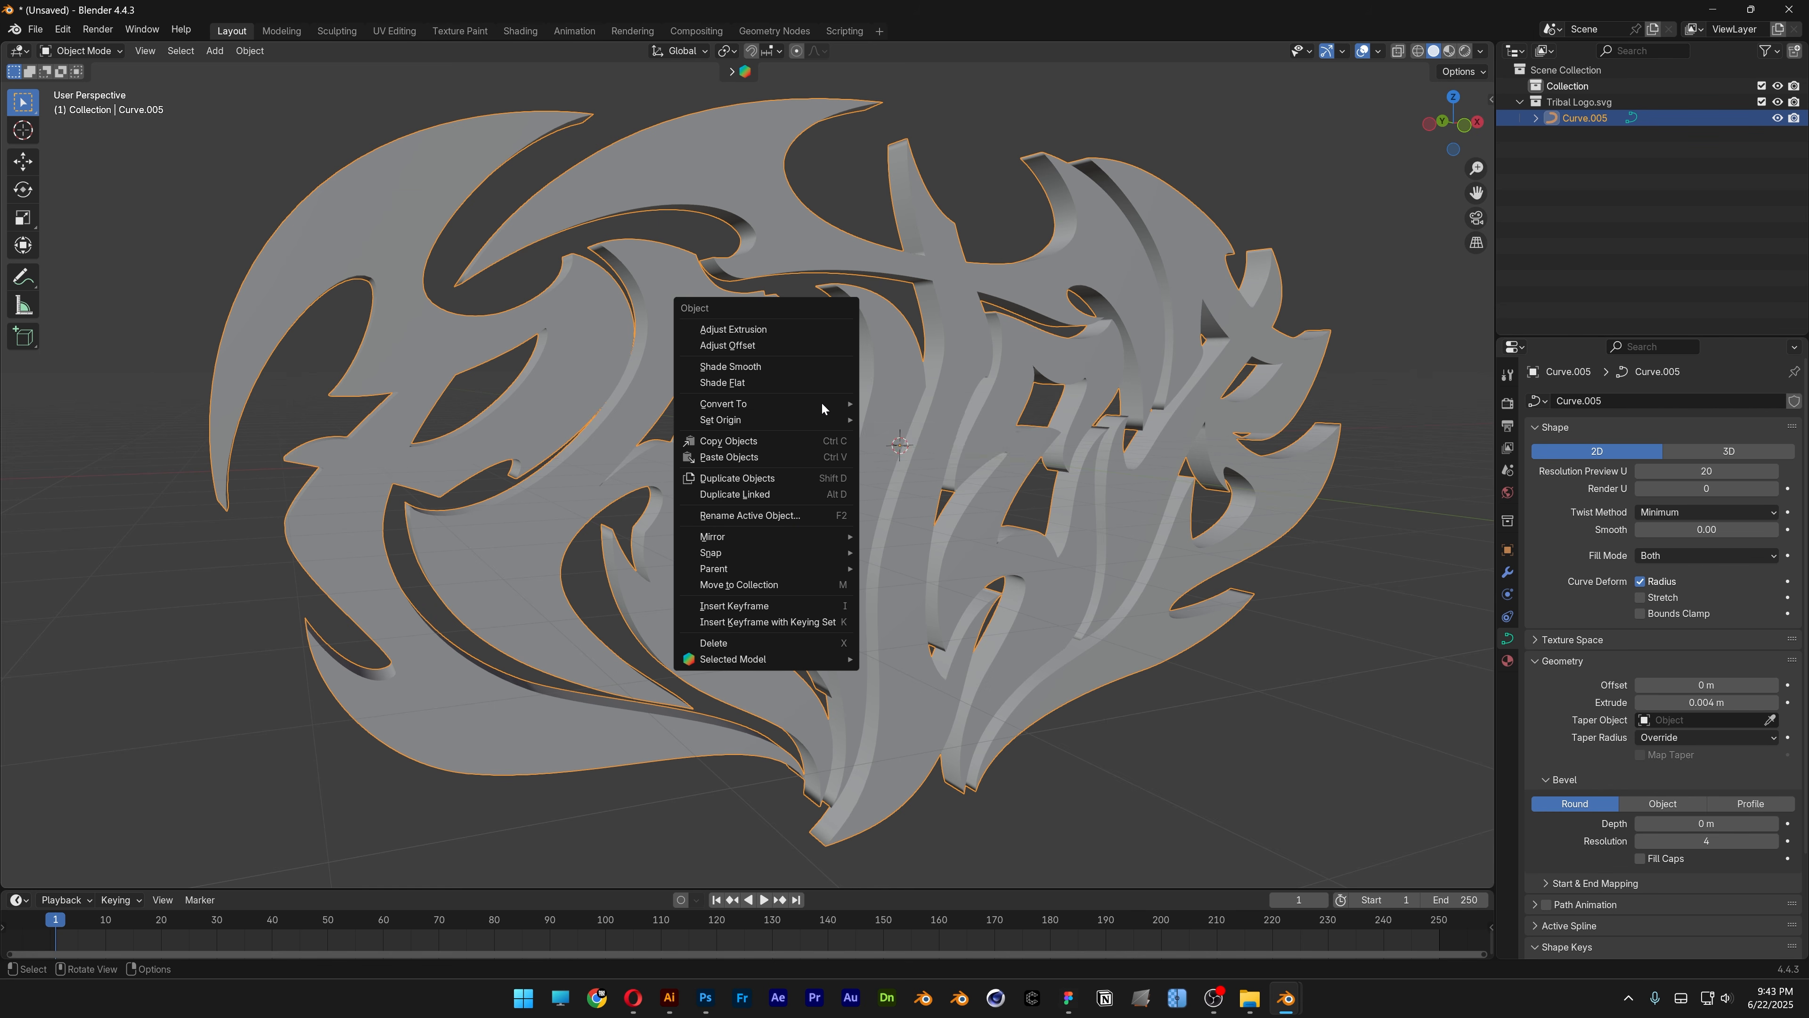
pyautogui.moveTo(823, 406)
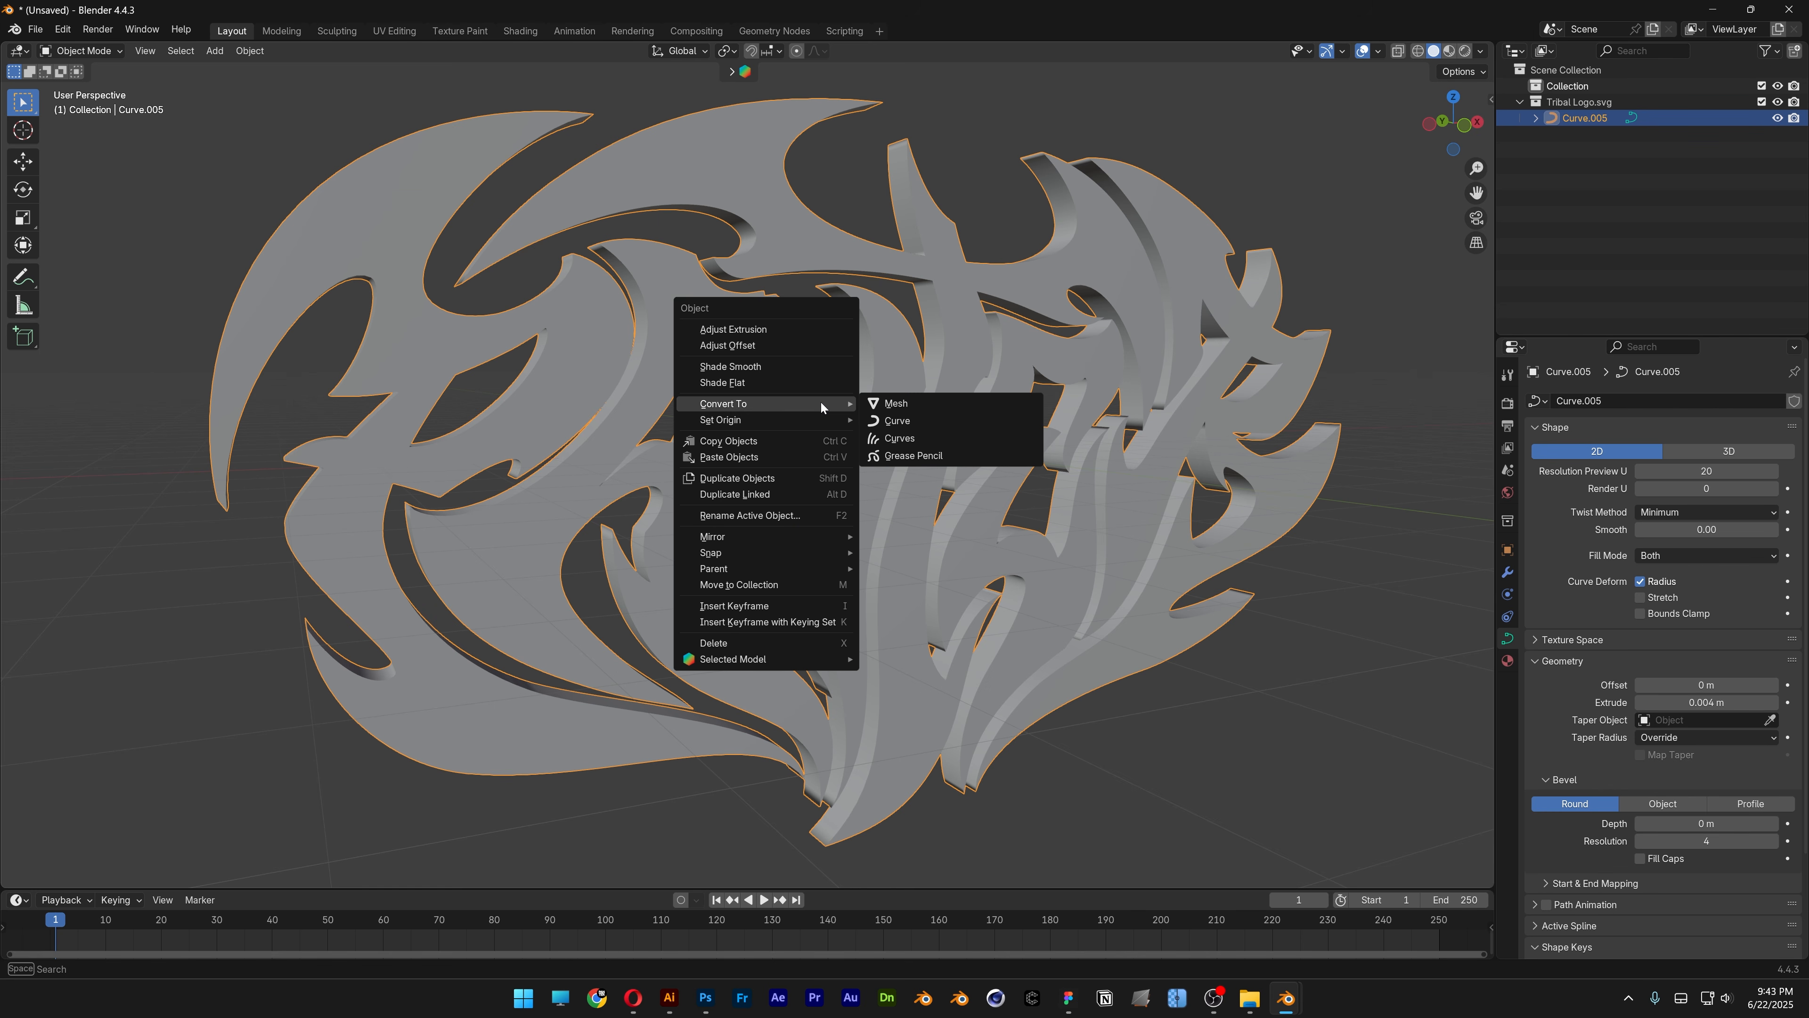
pyautogui.click(895, 404)
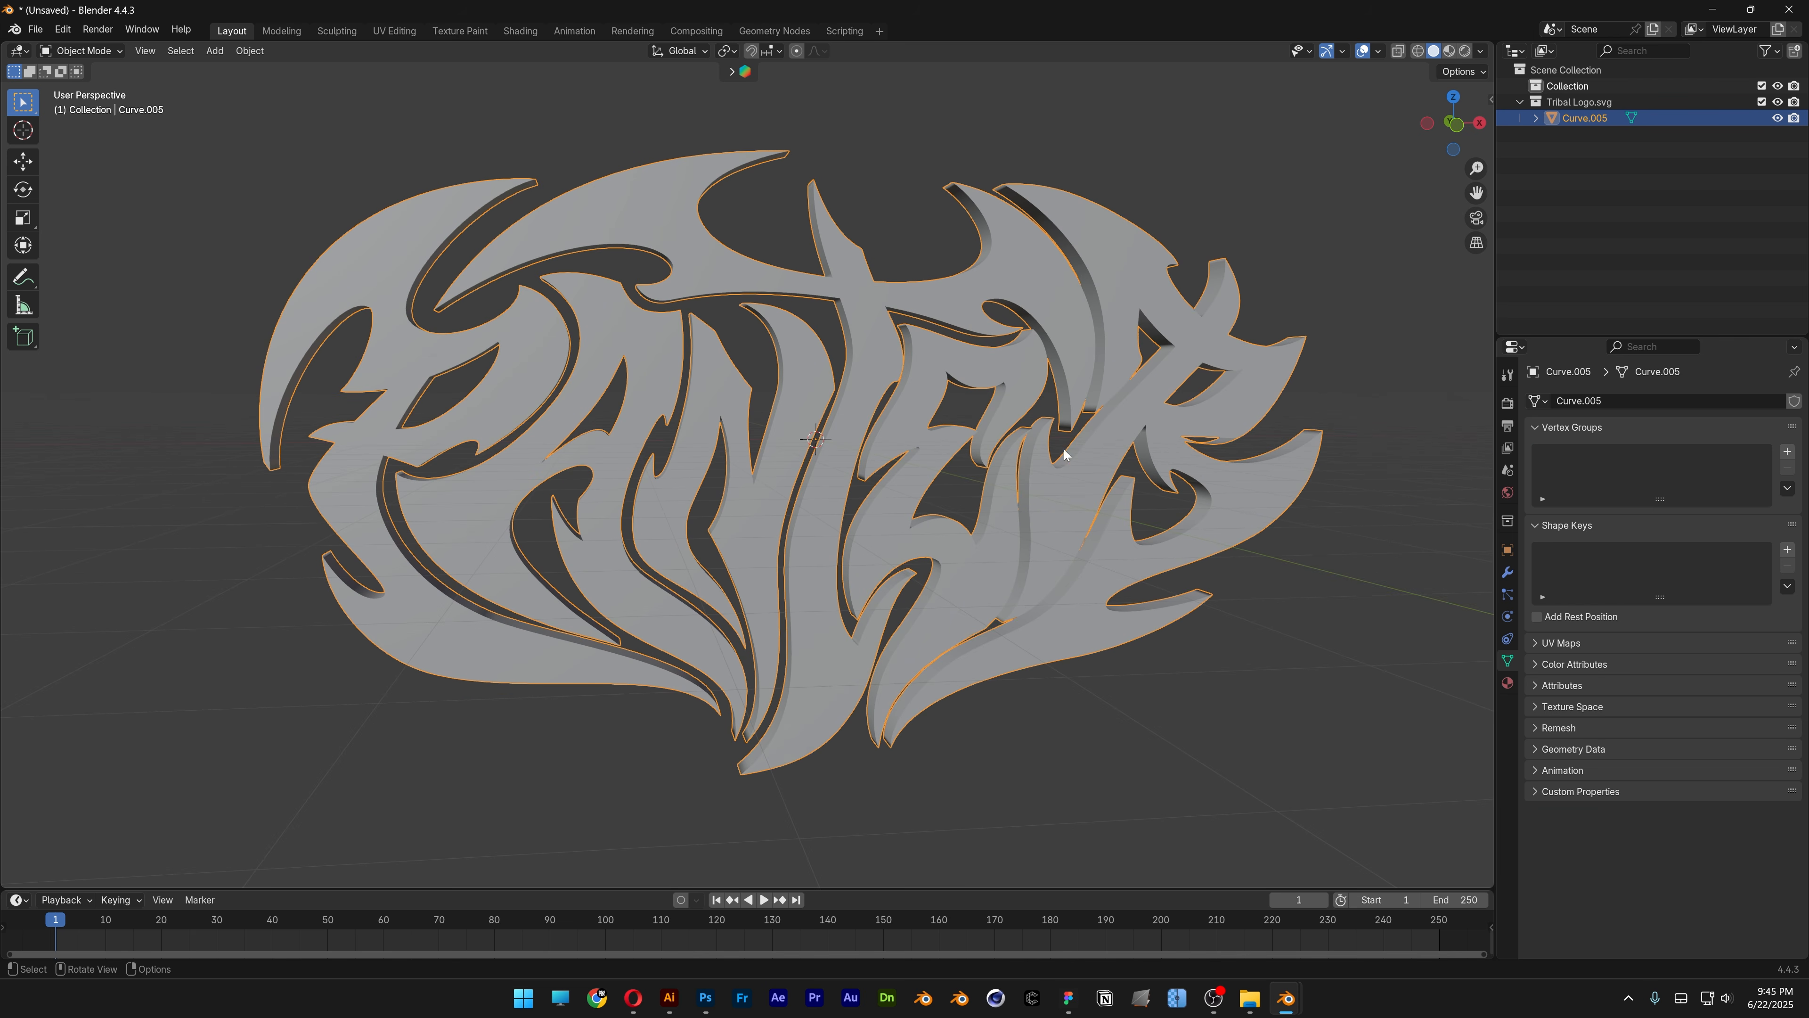
# Add a Remesh modifier to the logo mesh and set its mode to Smooth.
pyautogui.click(1508, 572)
pyautogui.click(1638, 402)
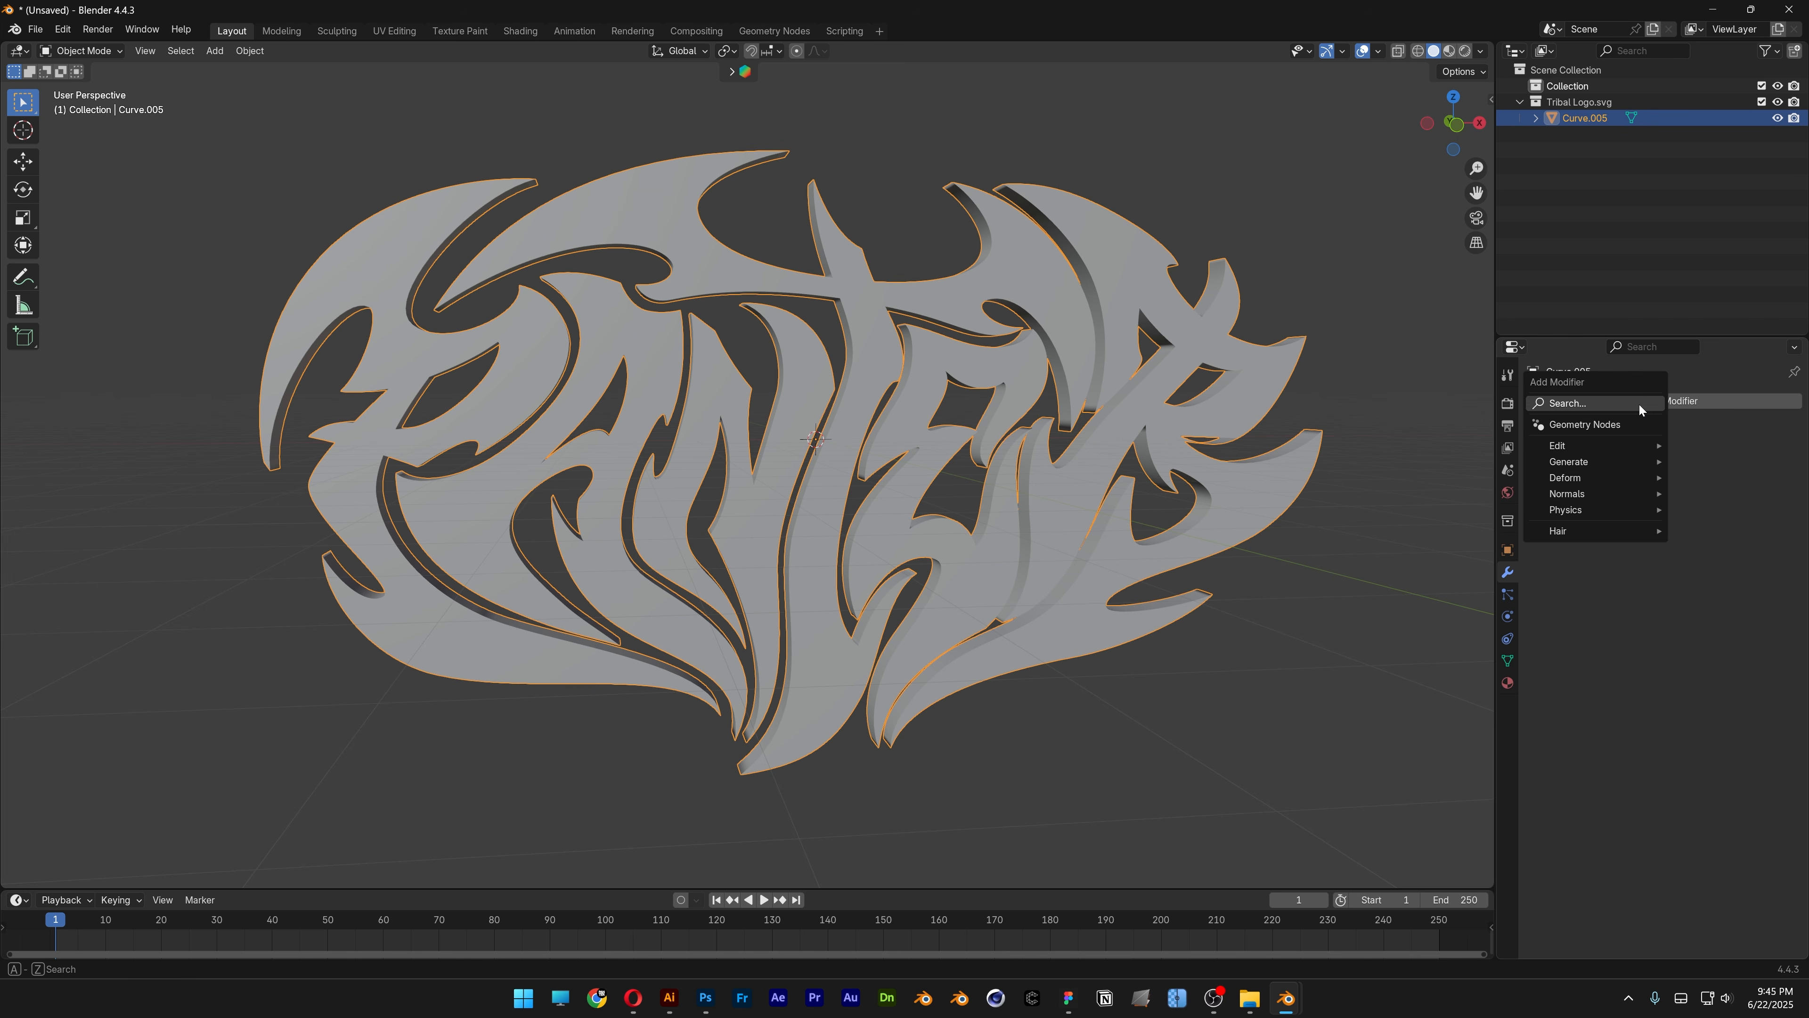
pyautogui.write('remesh')
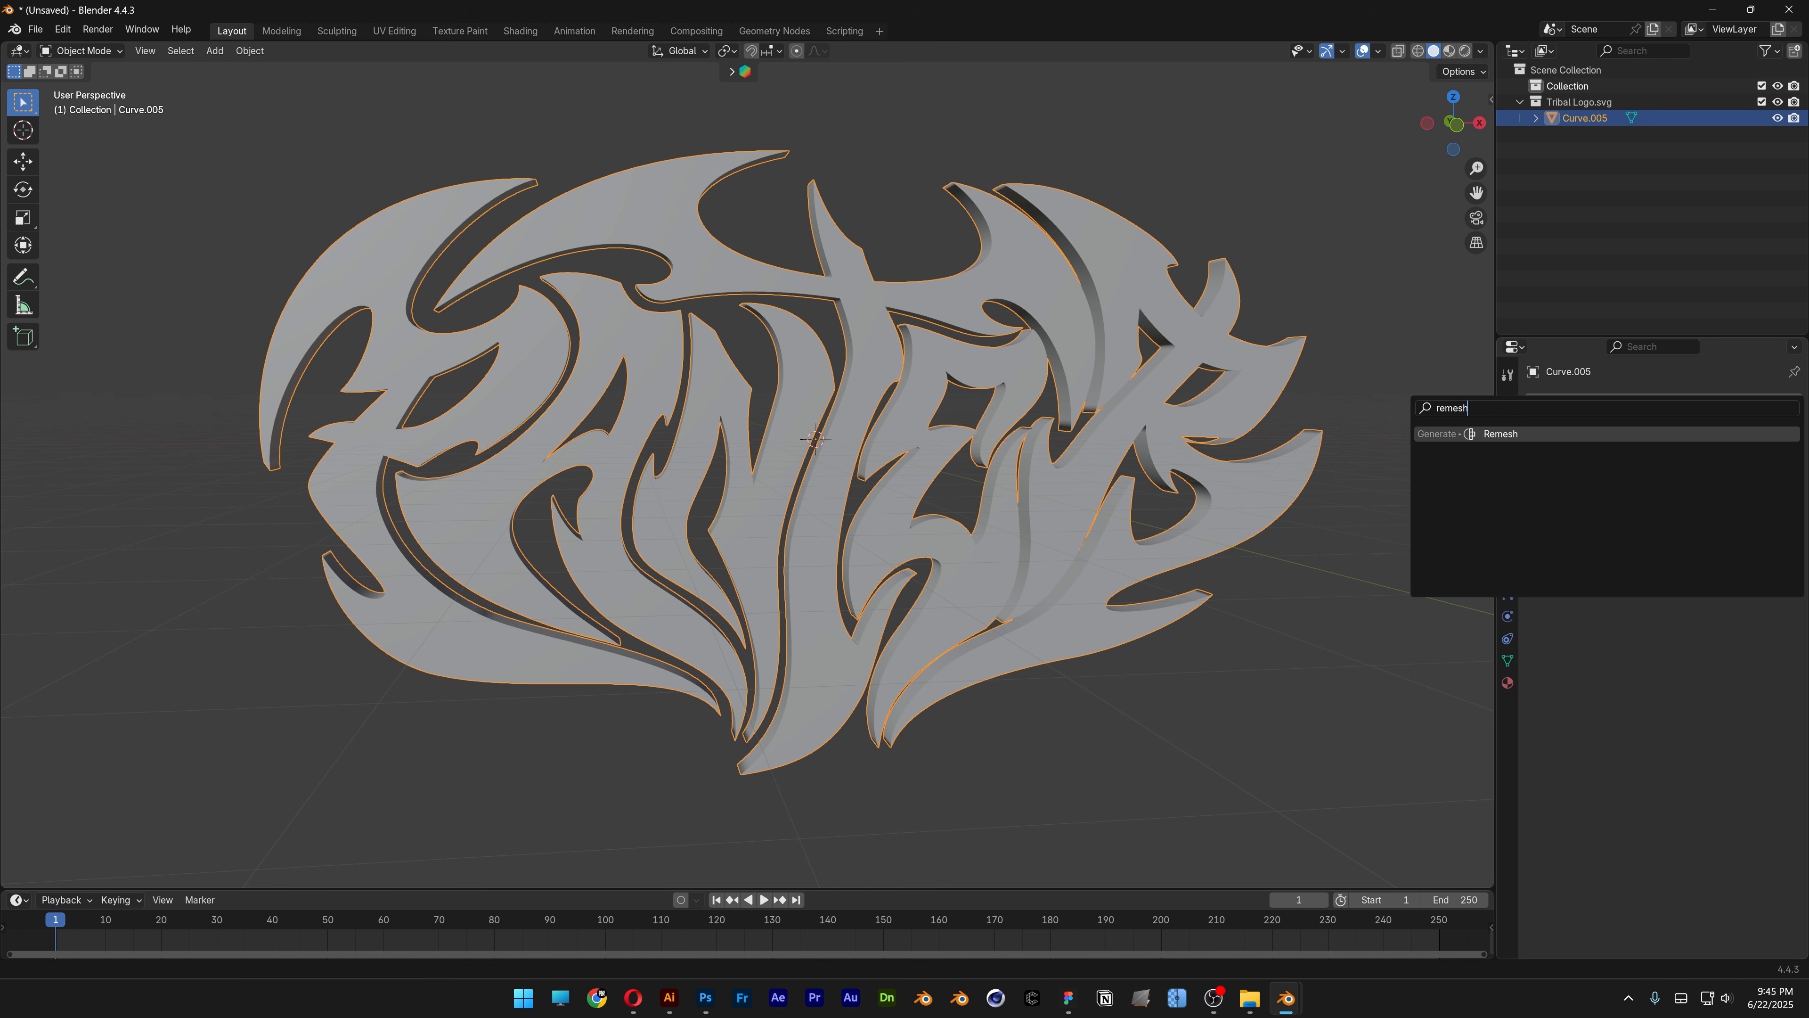
pyautogui.press('Return')
pyautogui.click(1639, 450)
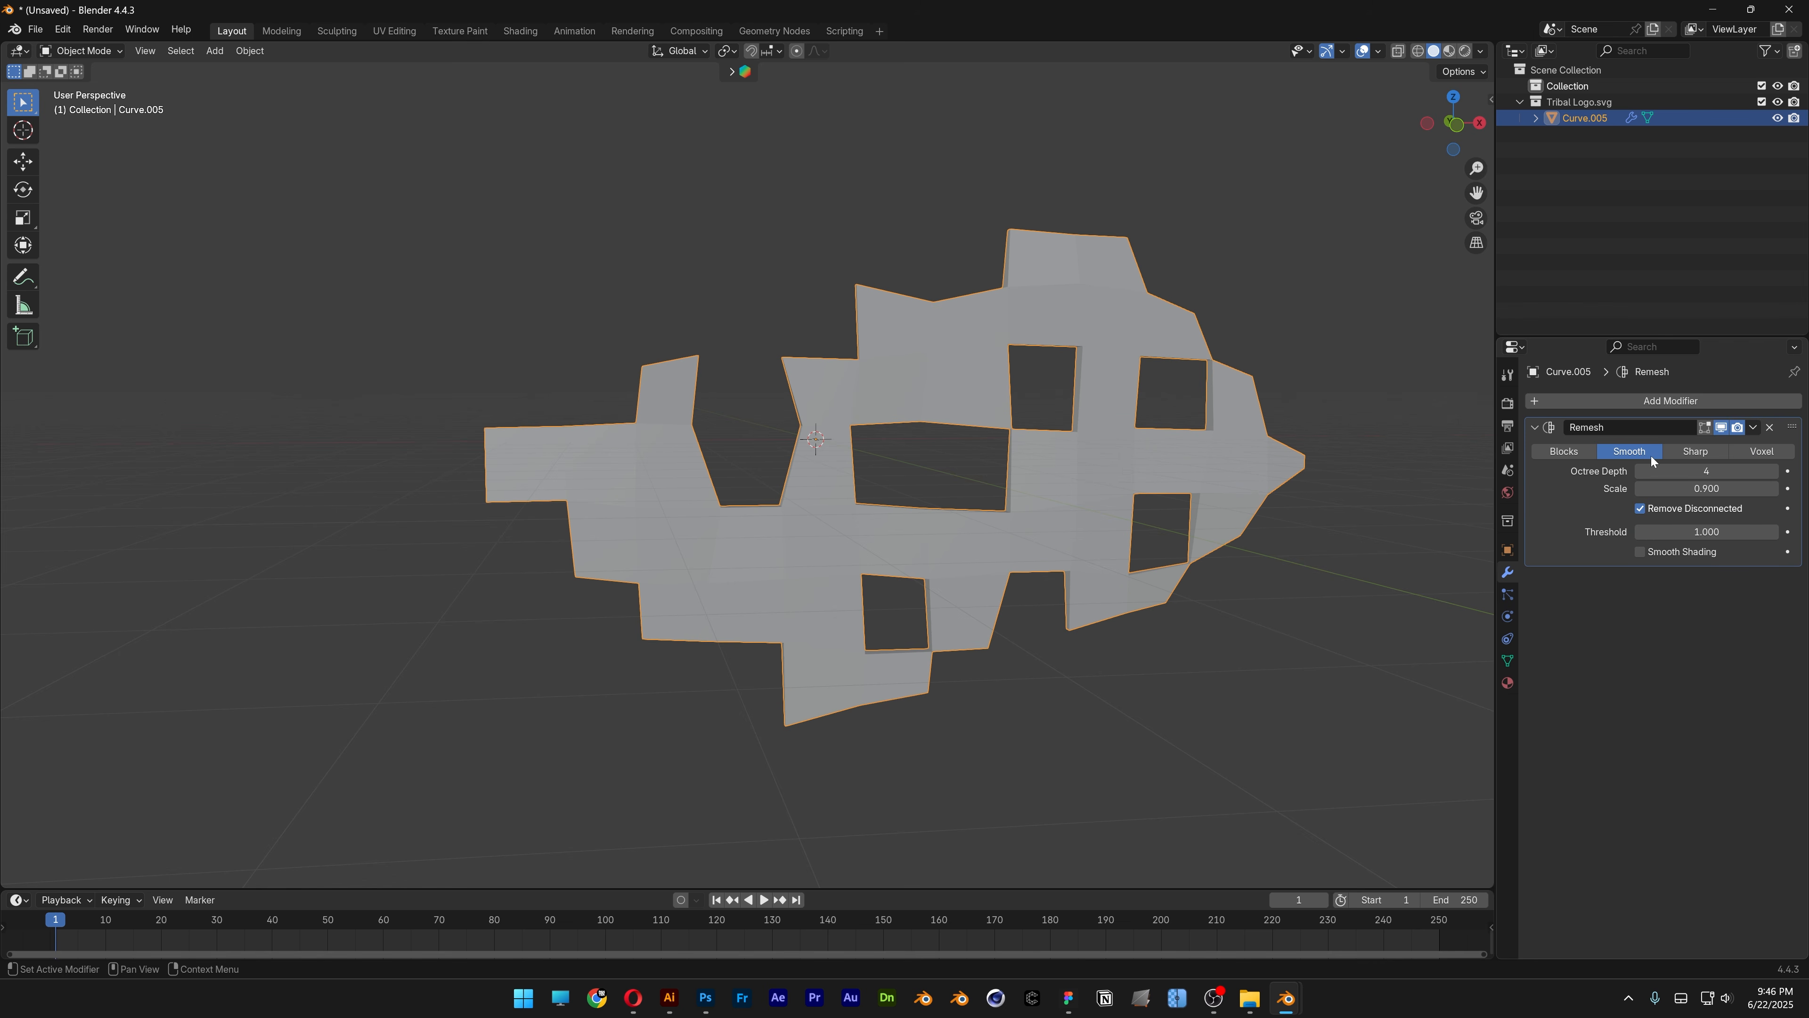
# Set the Remesh modifier's octree depth to 9 and turn off Remove Disconnected.
pyautogui.click(1680, 470)
pyautogui.press('Return')
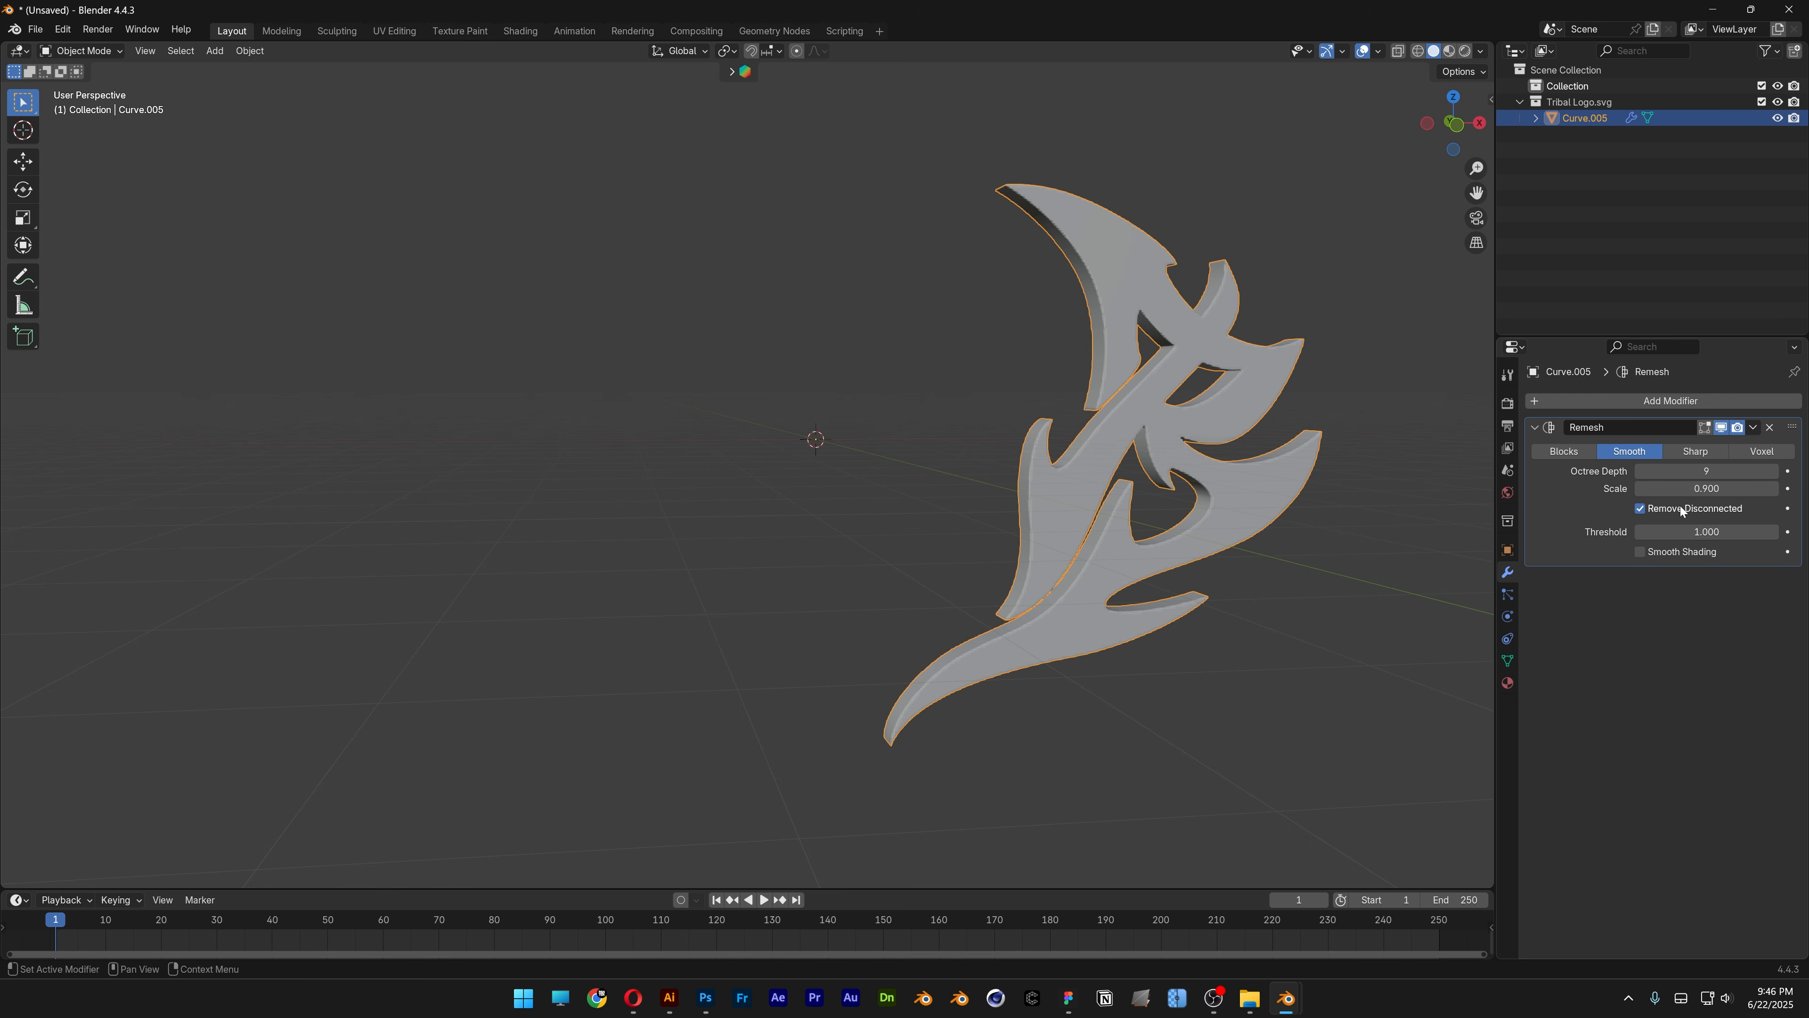
pyautogui.click(1641, 509)
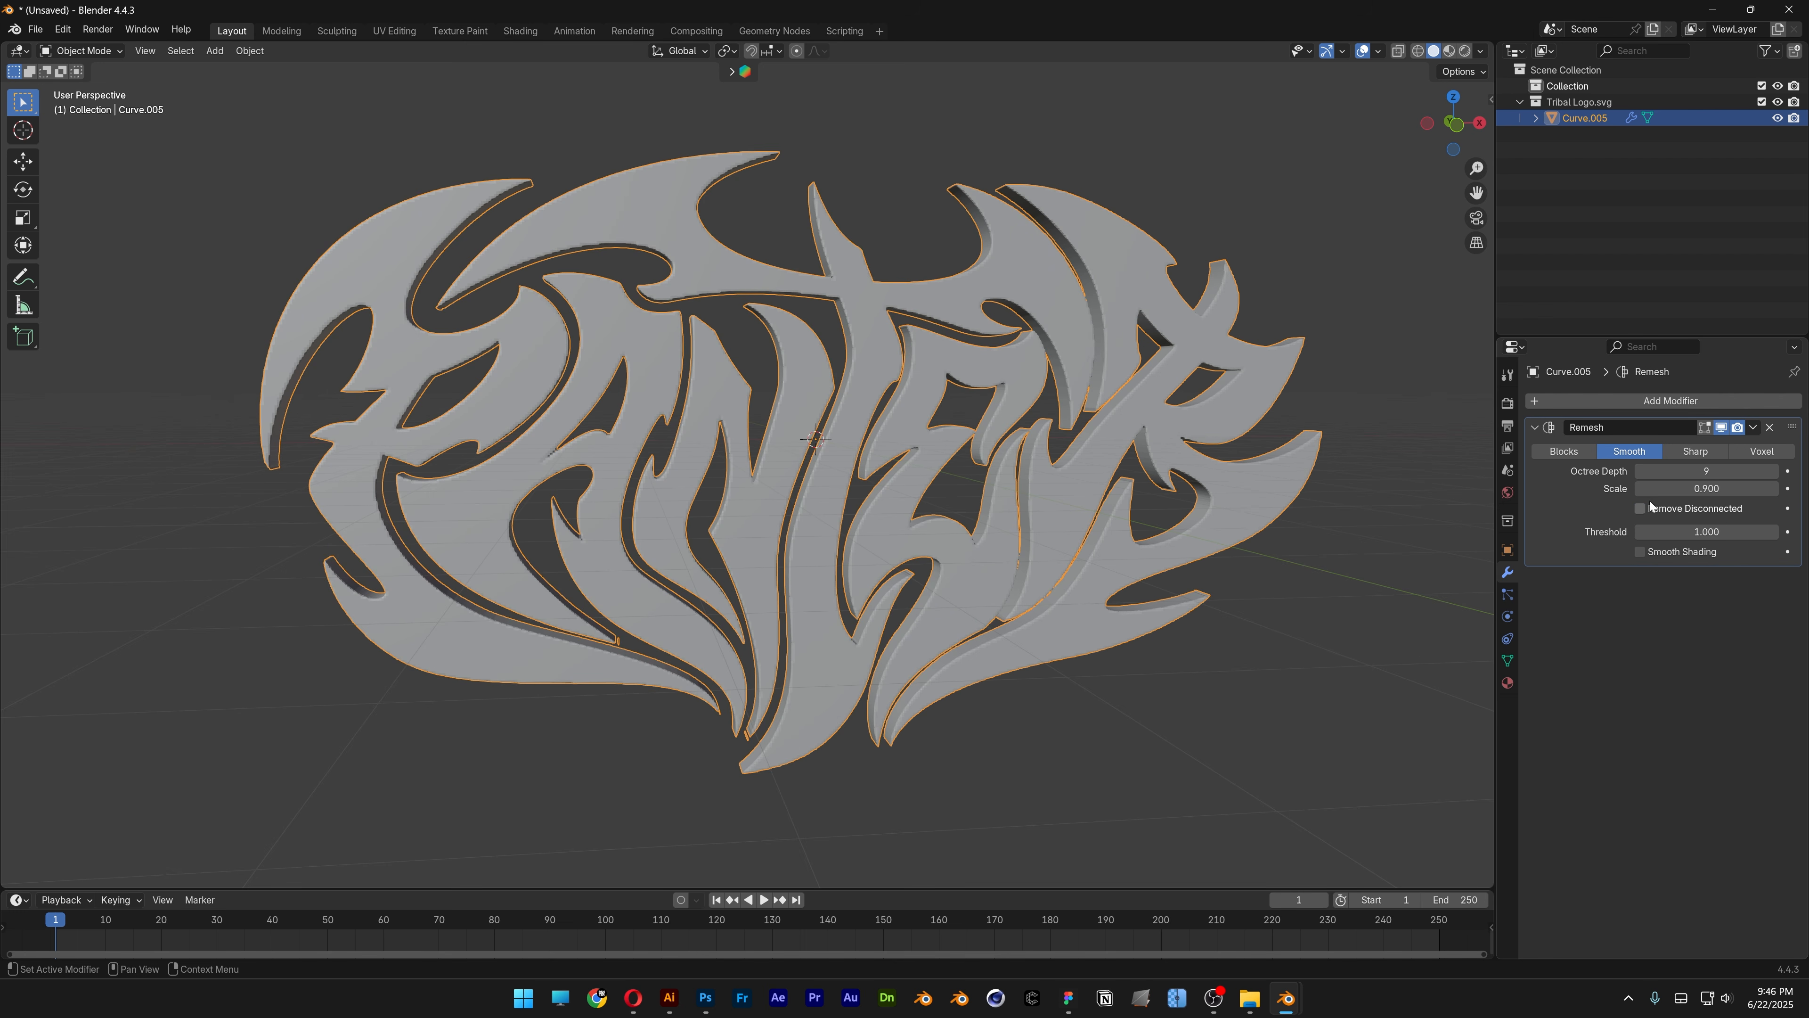
# Apply the Remesh modifier to the logo mesh and switch to the Sculpting workspace.
pyautogui.click(1754, 427)
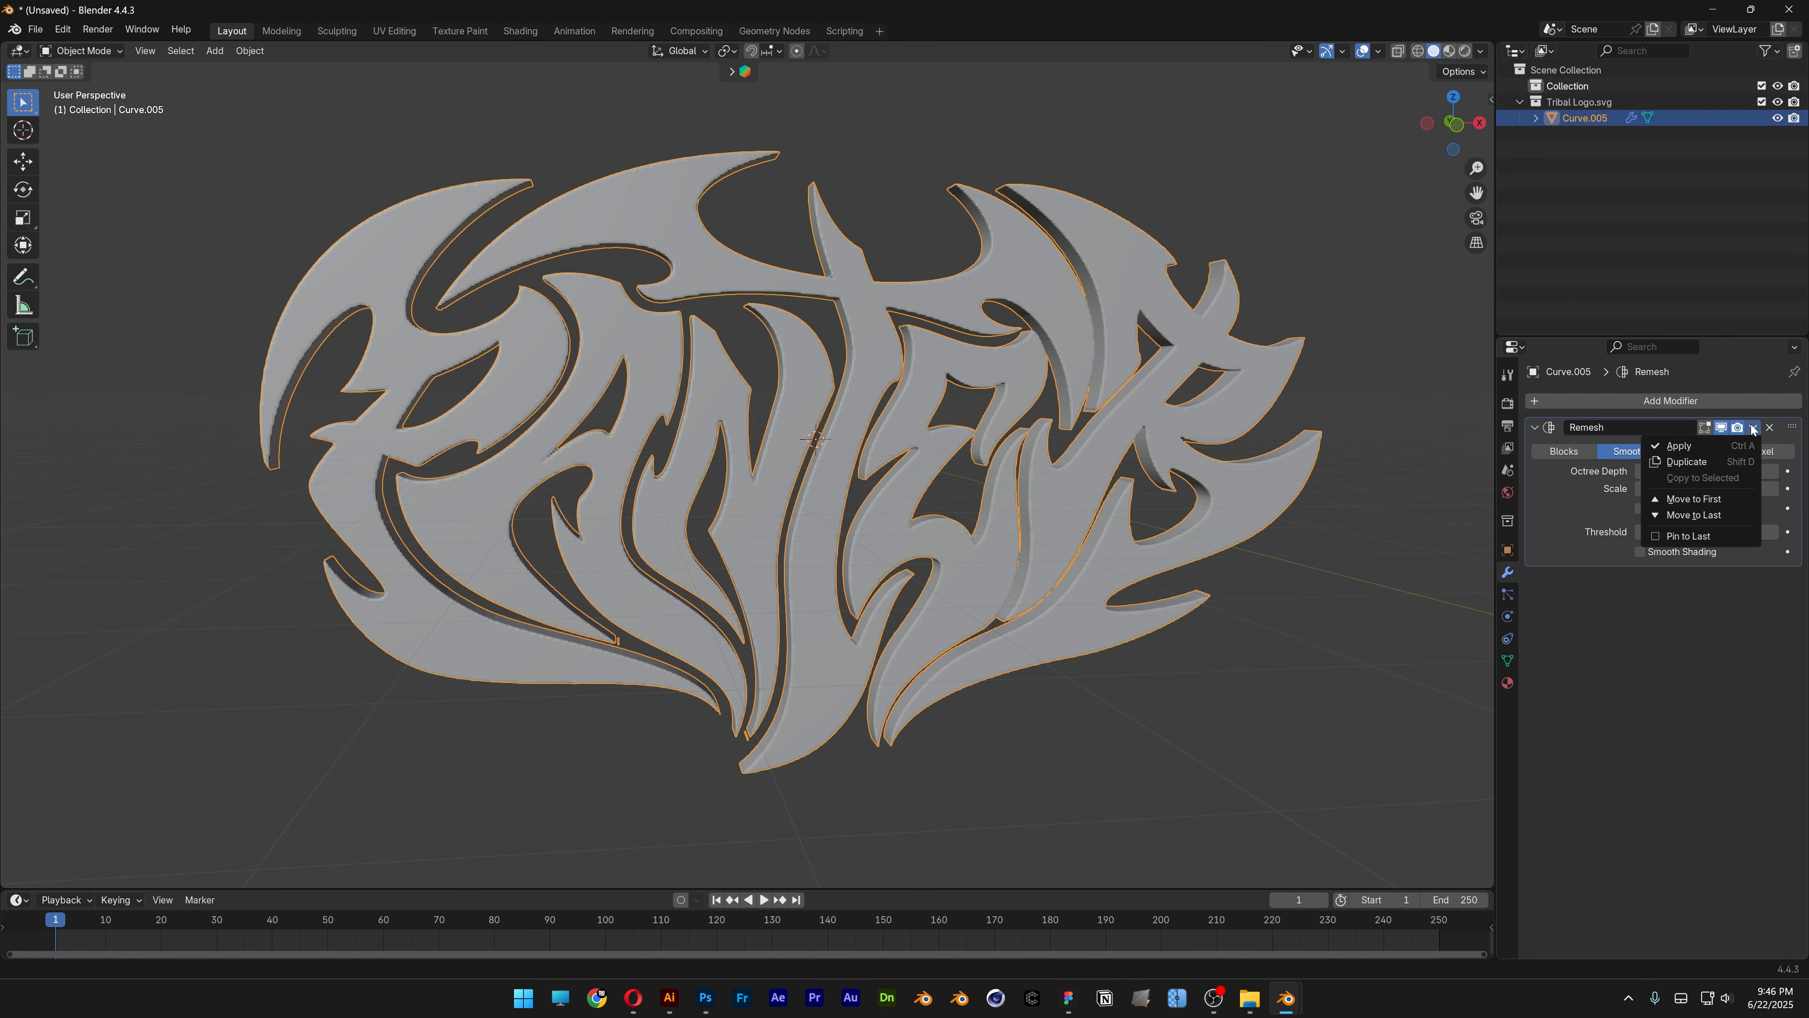
pyautogui.click(1724, 445)
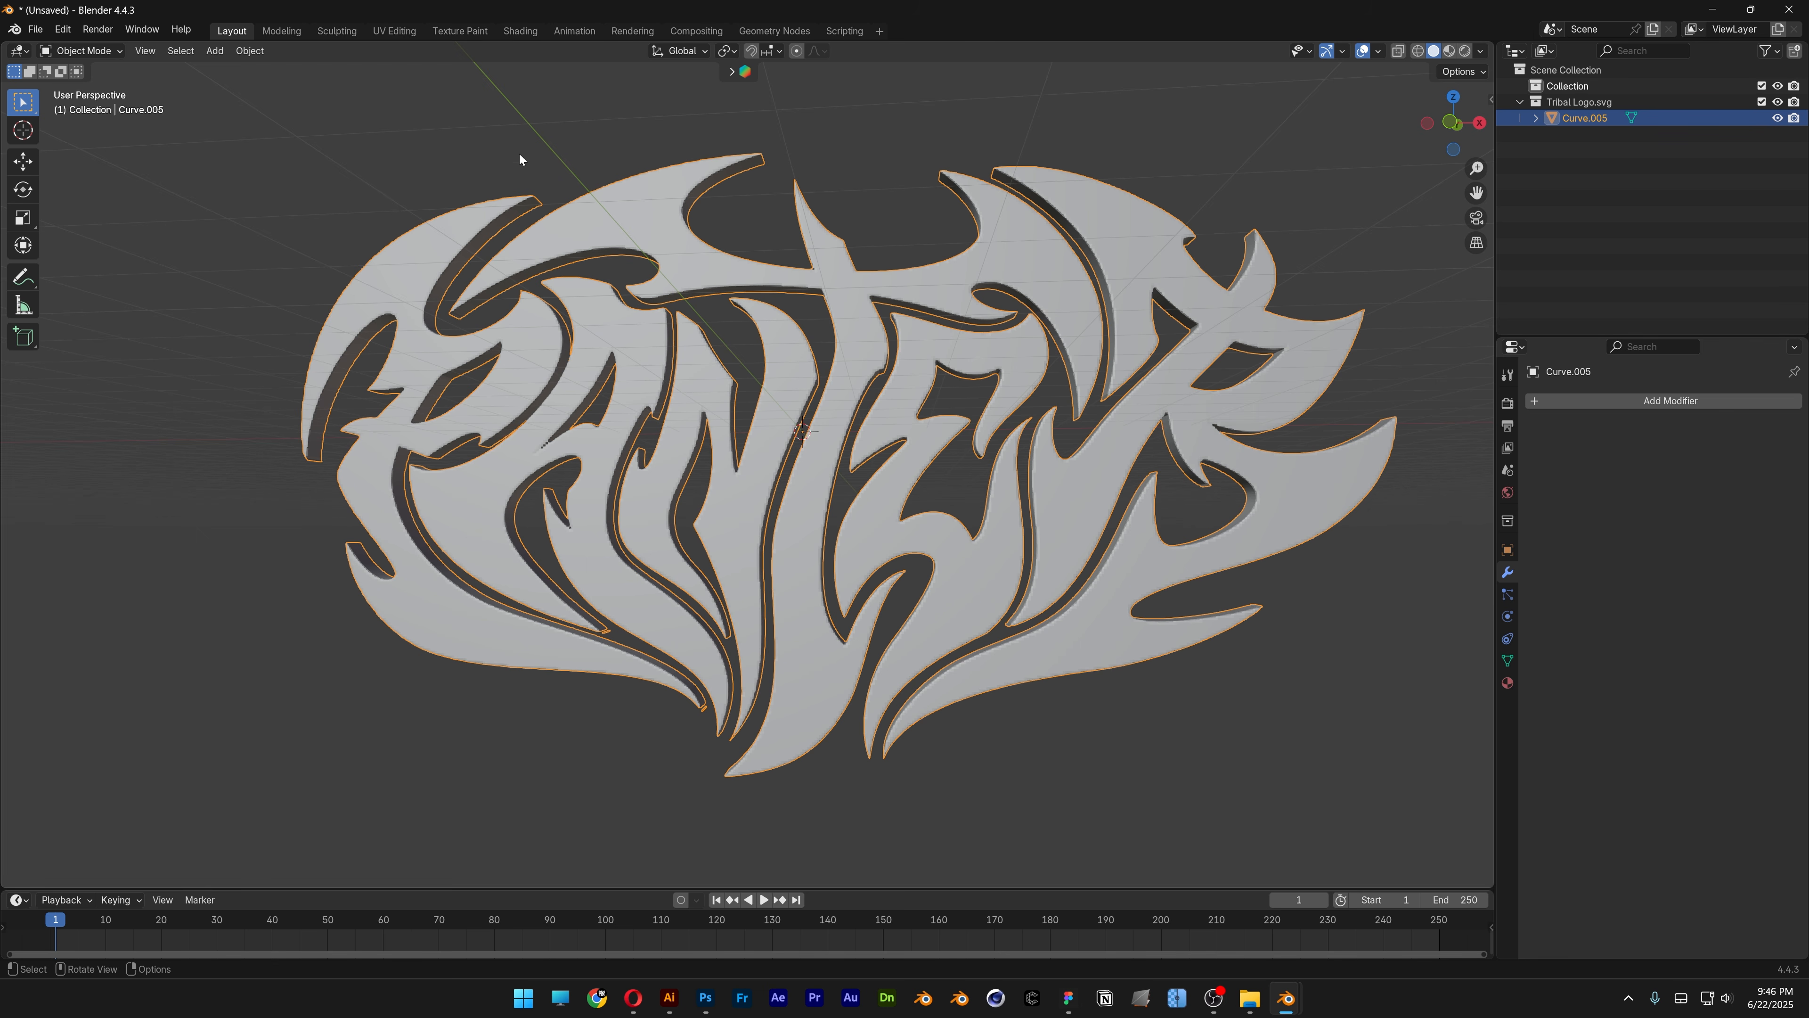
pyautogui.click(340, 32)
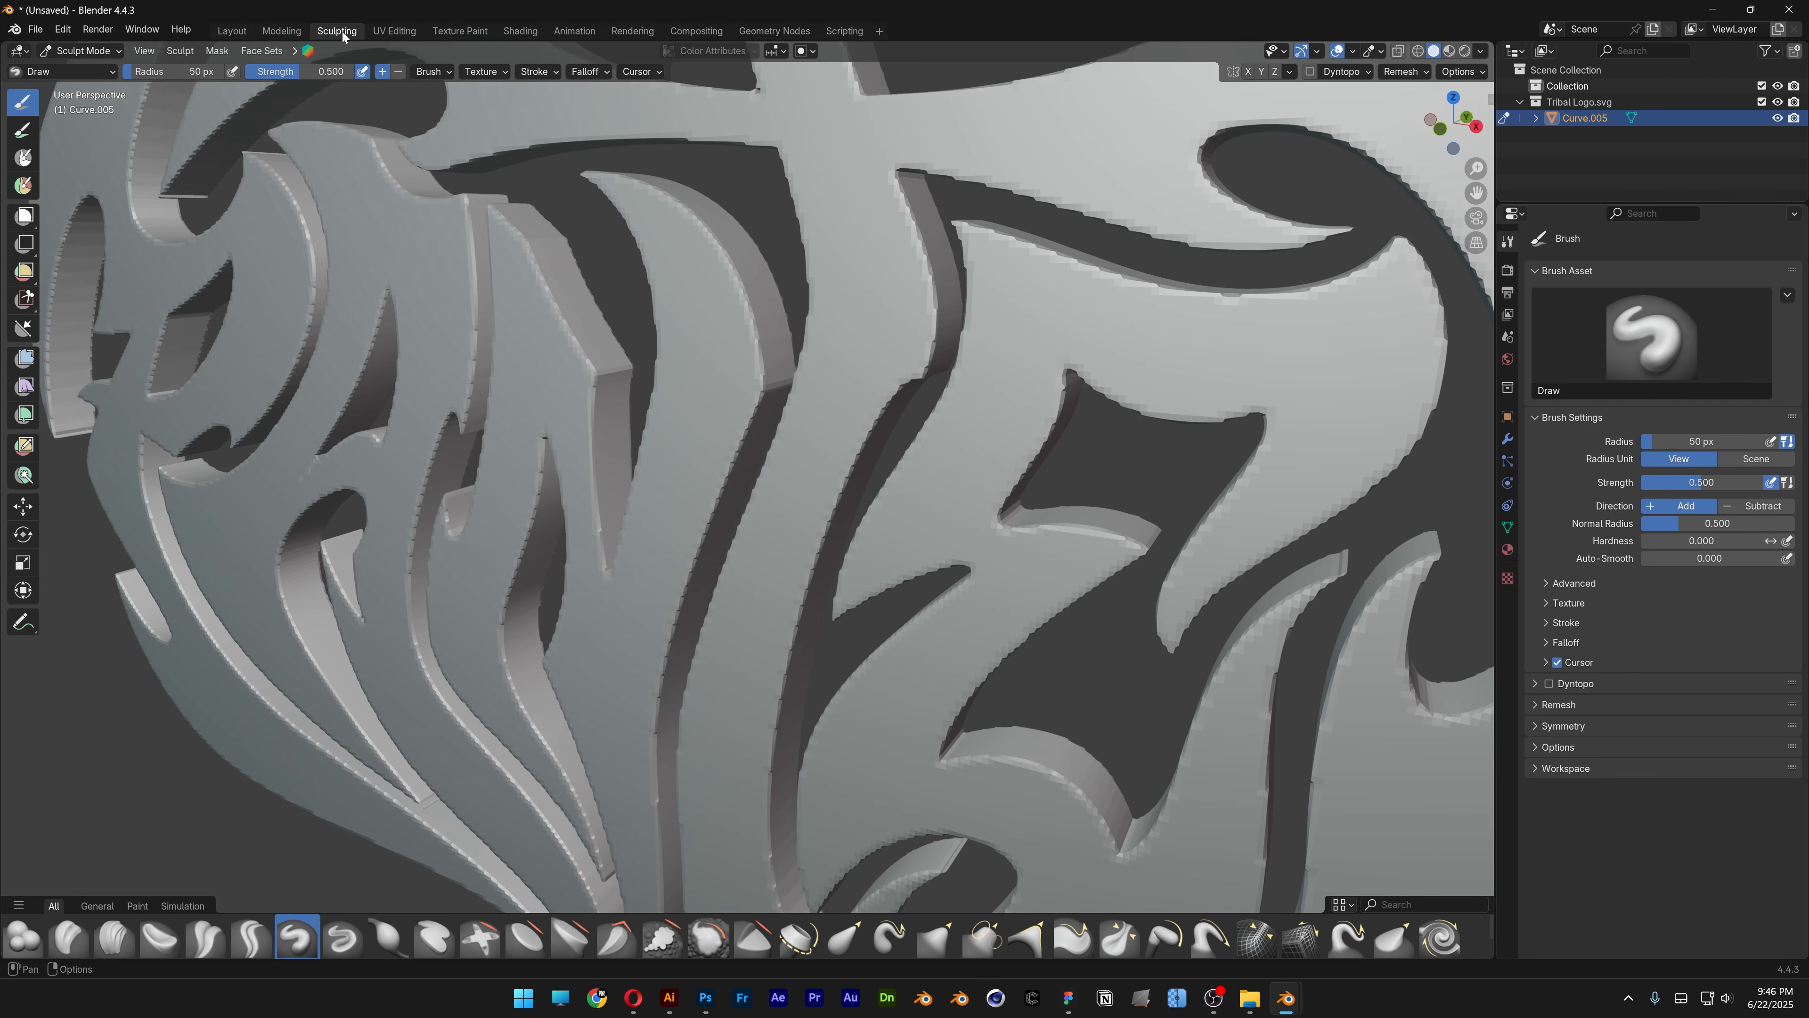
pyautogui.scroll(-3, 699, 606)
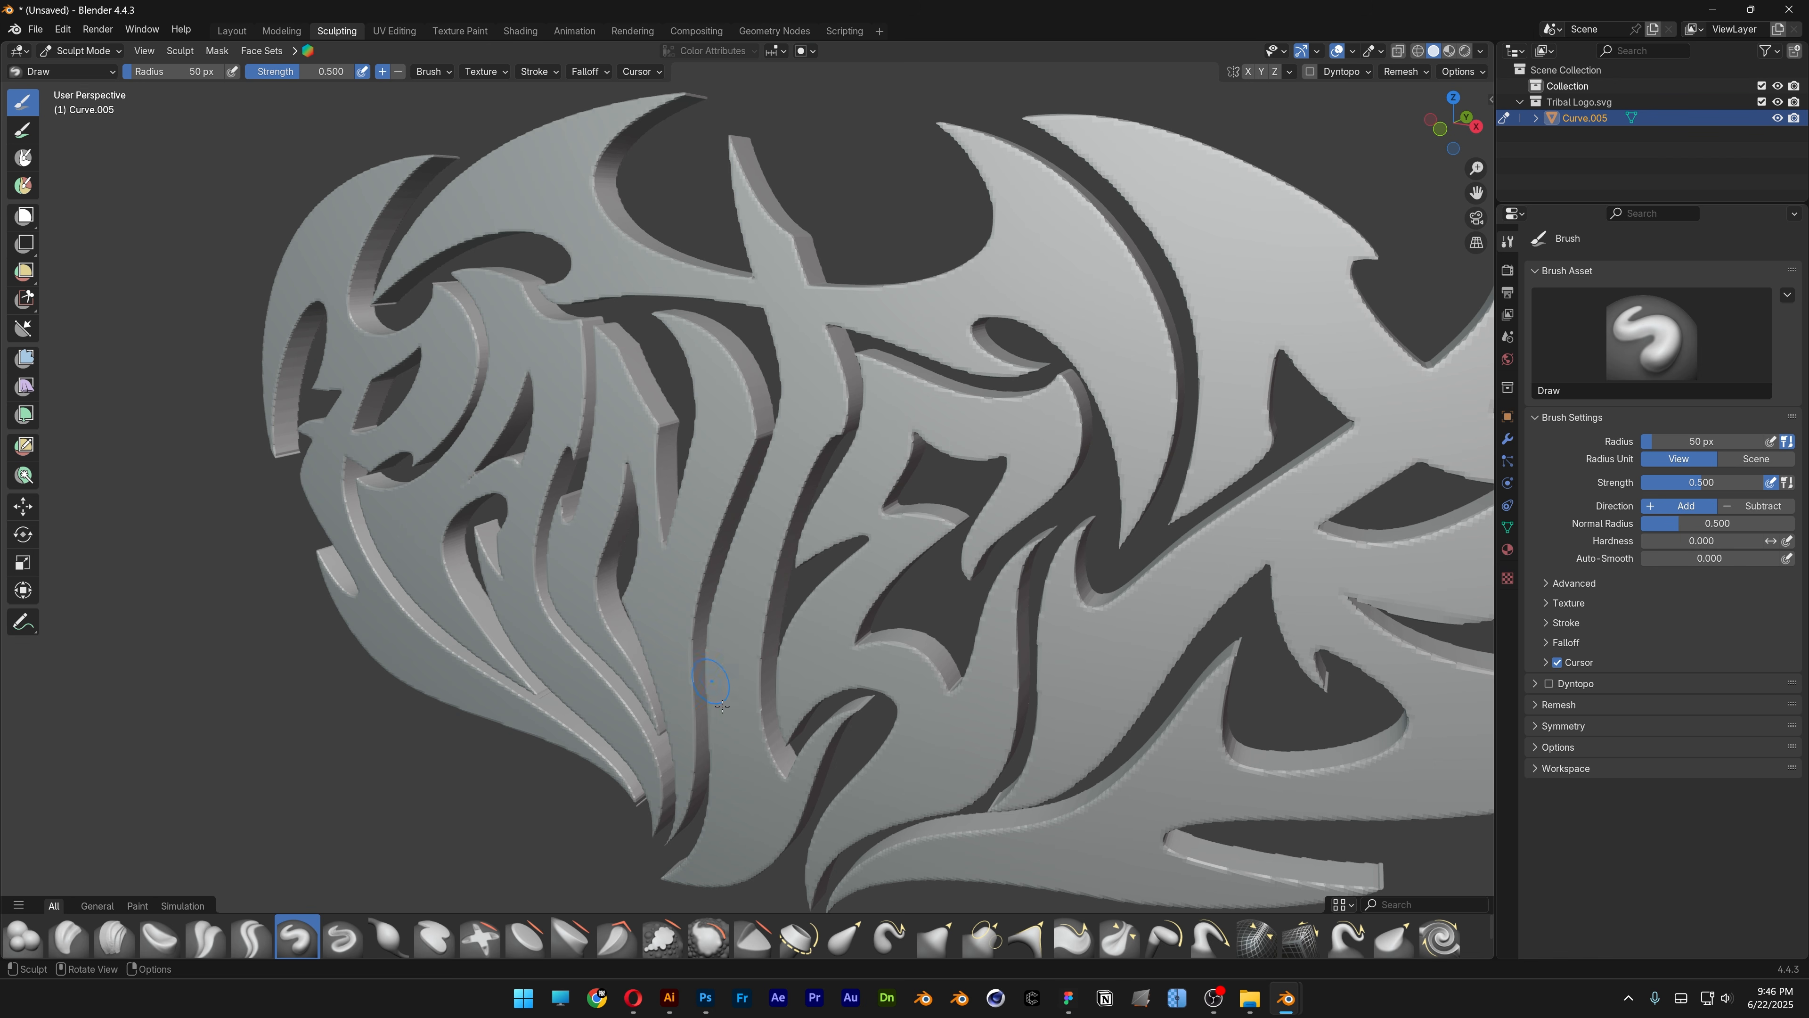
# Choose the Smooth sculpt brush, view the logo from the front, and set the brush radius to 126 px and strength to 0.869.
pyautogui.click(710, 938)
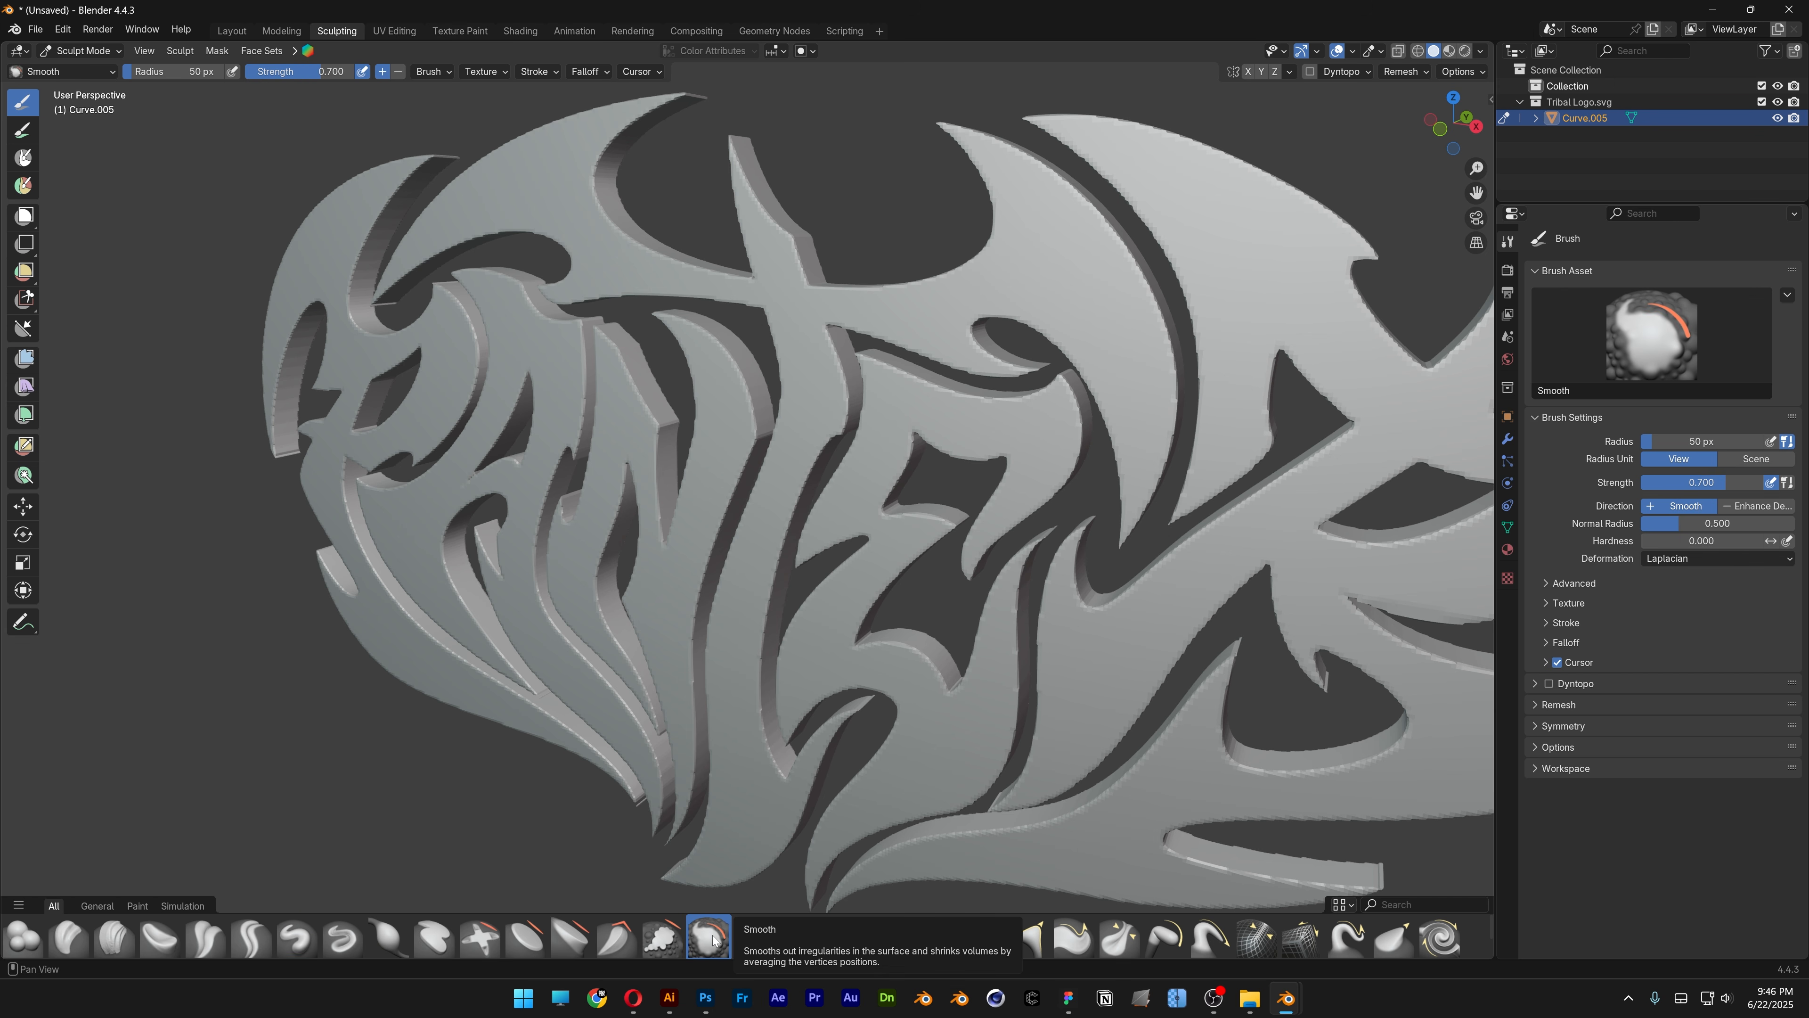
pyautogui.scroll(-1, 840, 569)
pyautogui.moveTo(977, 553)
pyautogui.keyDown('shift'); pyautogui.mouseDown(button='middle')
pyautogui.moveTo(903, 558)
pyautogui.moveTo(978, 510)
pyautogui.mouseUp(button='middle'); pyautogui.keyUp('shift')
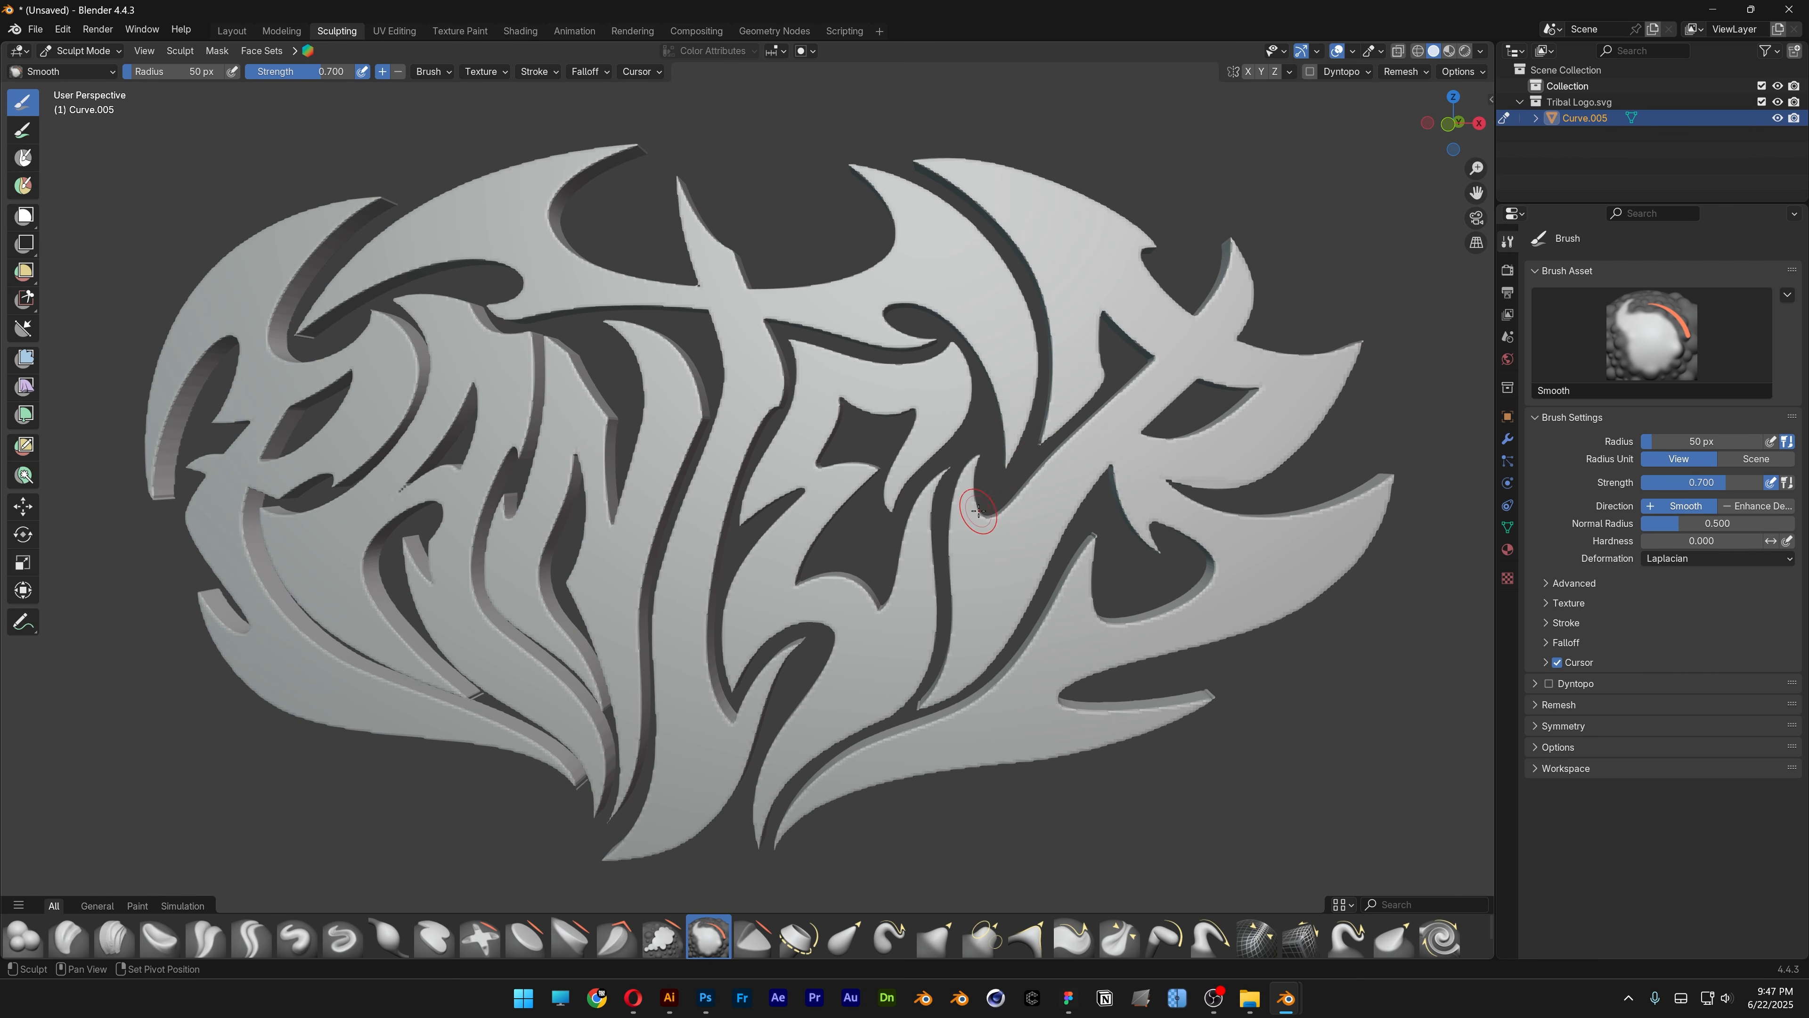
pyautogui.click(1449, 123)
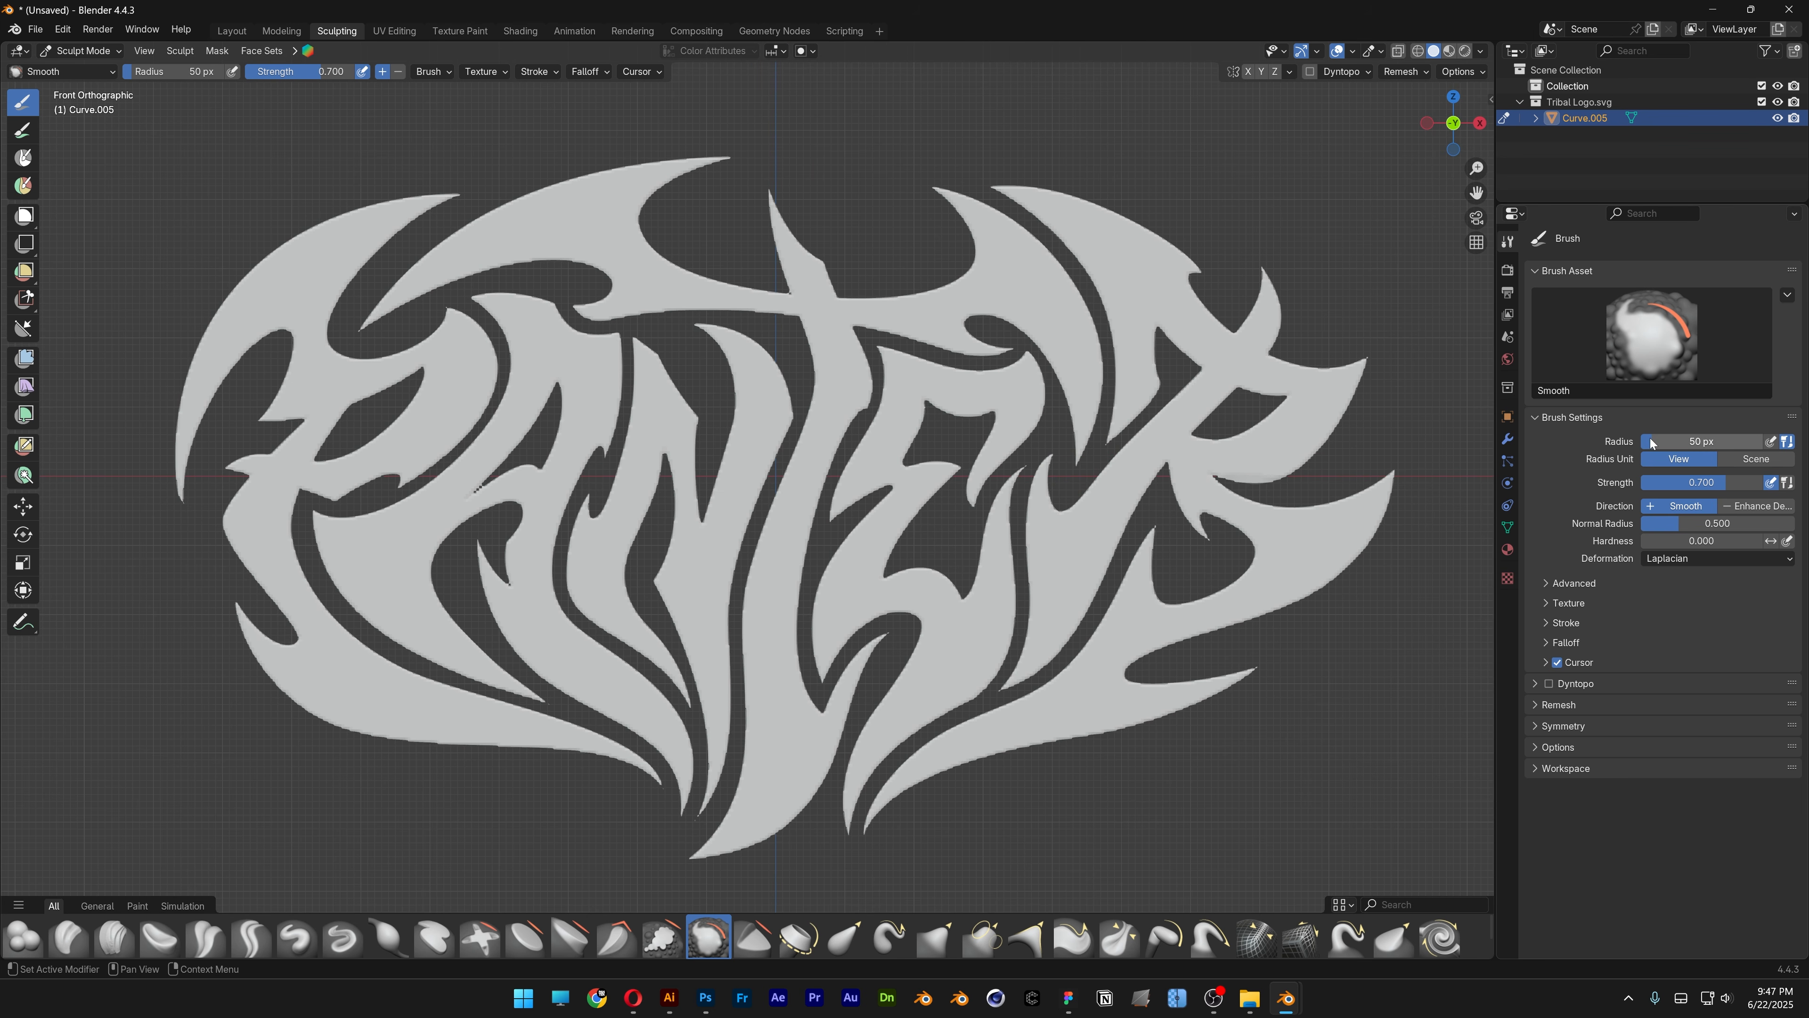
pyautogui.moveTo(1650, 438); pyautogui.dragTo(1747, 483)
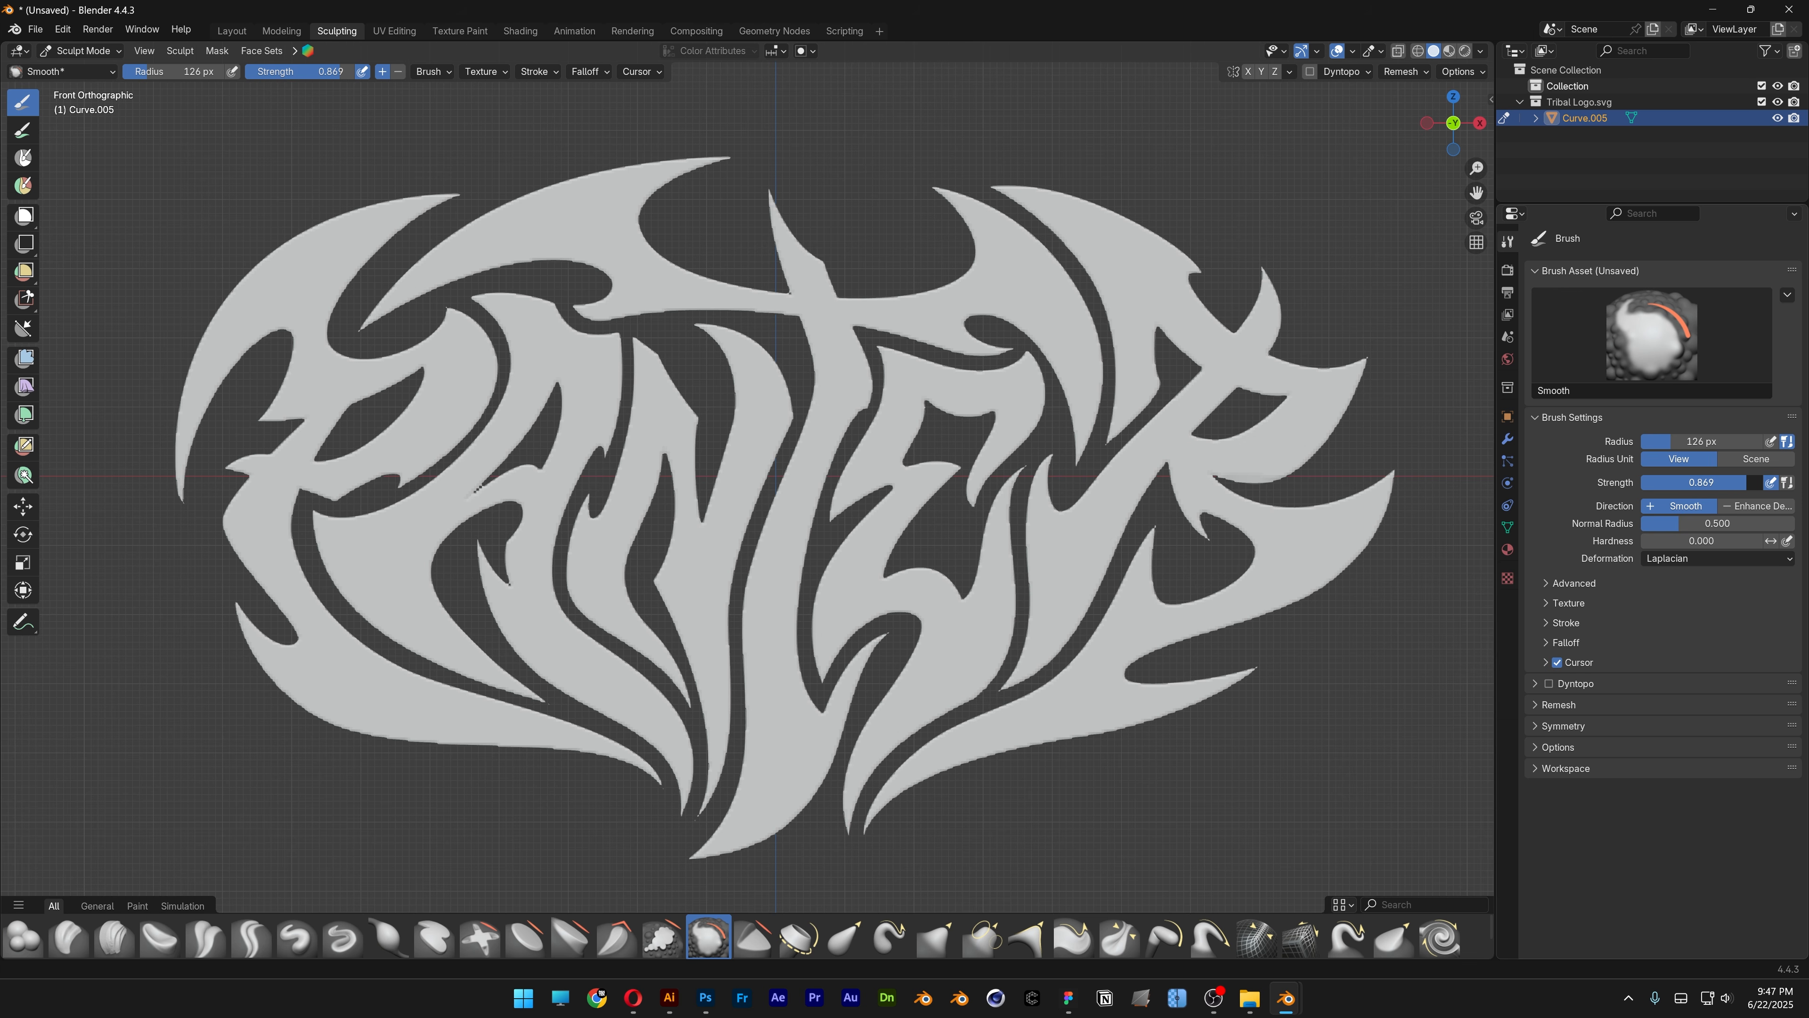
# Smooth the logo's hard edges into rounded forms, brushing along the upper horn shapes and across the lettering.
pyautogui.moveTo(686, 179)
pyautogui.mouseDown()
pyautogui.moveTo(613, 274)
pyautogui.moveTo(635, 235)
pyautogui.moveTo(755, 299)
pyautogui.moveTo(674, 300)
pyautogui.moveTo(762, 311)
pyautogui.mouseUp()
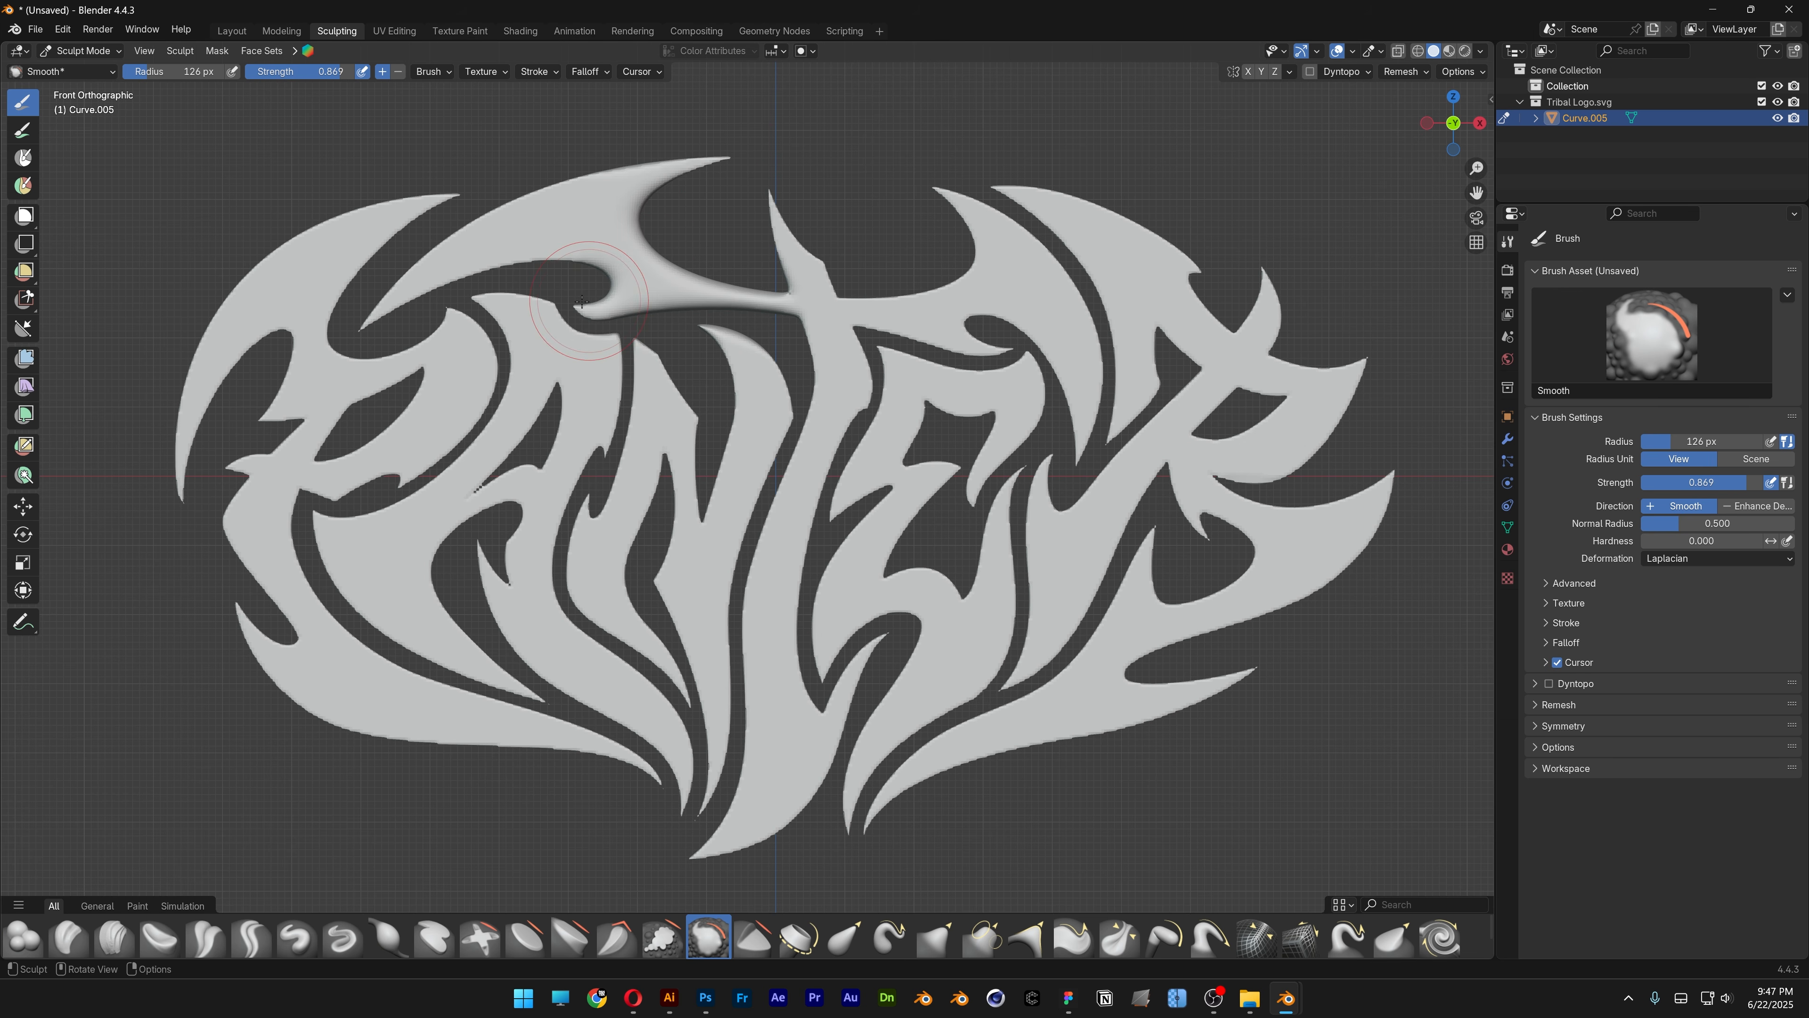
pyautogui.moveTo(606, 250); pyautogui.dragTo(384, 288)
pyautogui.moveTo(384, 292)
pyautogui.mouseDown()
pyautogui.moveTo(470, 267)
pyautogui.moveTo(598, 282)
pyautogui.mouseUp()
pyautogui.moveTo(442, 239)
pyautogui.mouseDown()
pyautogui.moveTo(701, 164)
pyautogui.moveTo(435, 239)
pyautogui.mouseUp()
pyautogui.moveTo(420, 203); pyautogui.dragTo(196, 406)
pyautogui.moveTo(449, 196)
pyautogui.mouseDown(button='middle')
pyautogui.moveTo(538, 250)
pyautogui.moveTo(641, 260)
pyautogui.moveTo(285, 249)
pyautogui.moveTo(434, 203)
pyautogui.mouseUp(button='middle')
pyautogui.press('KP_1')
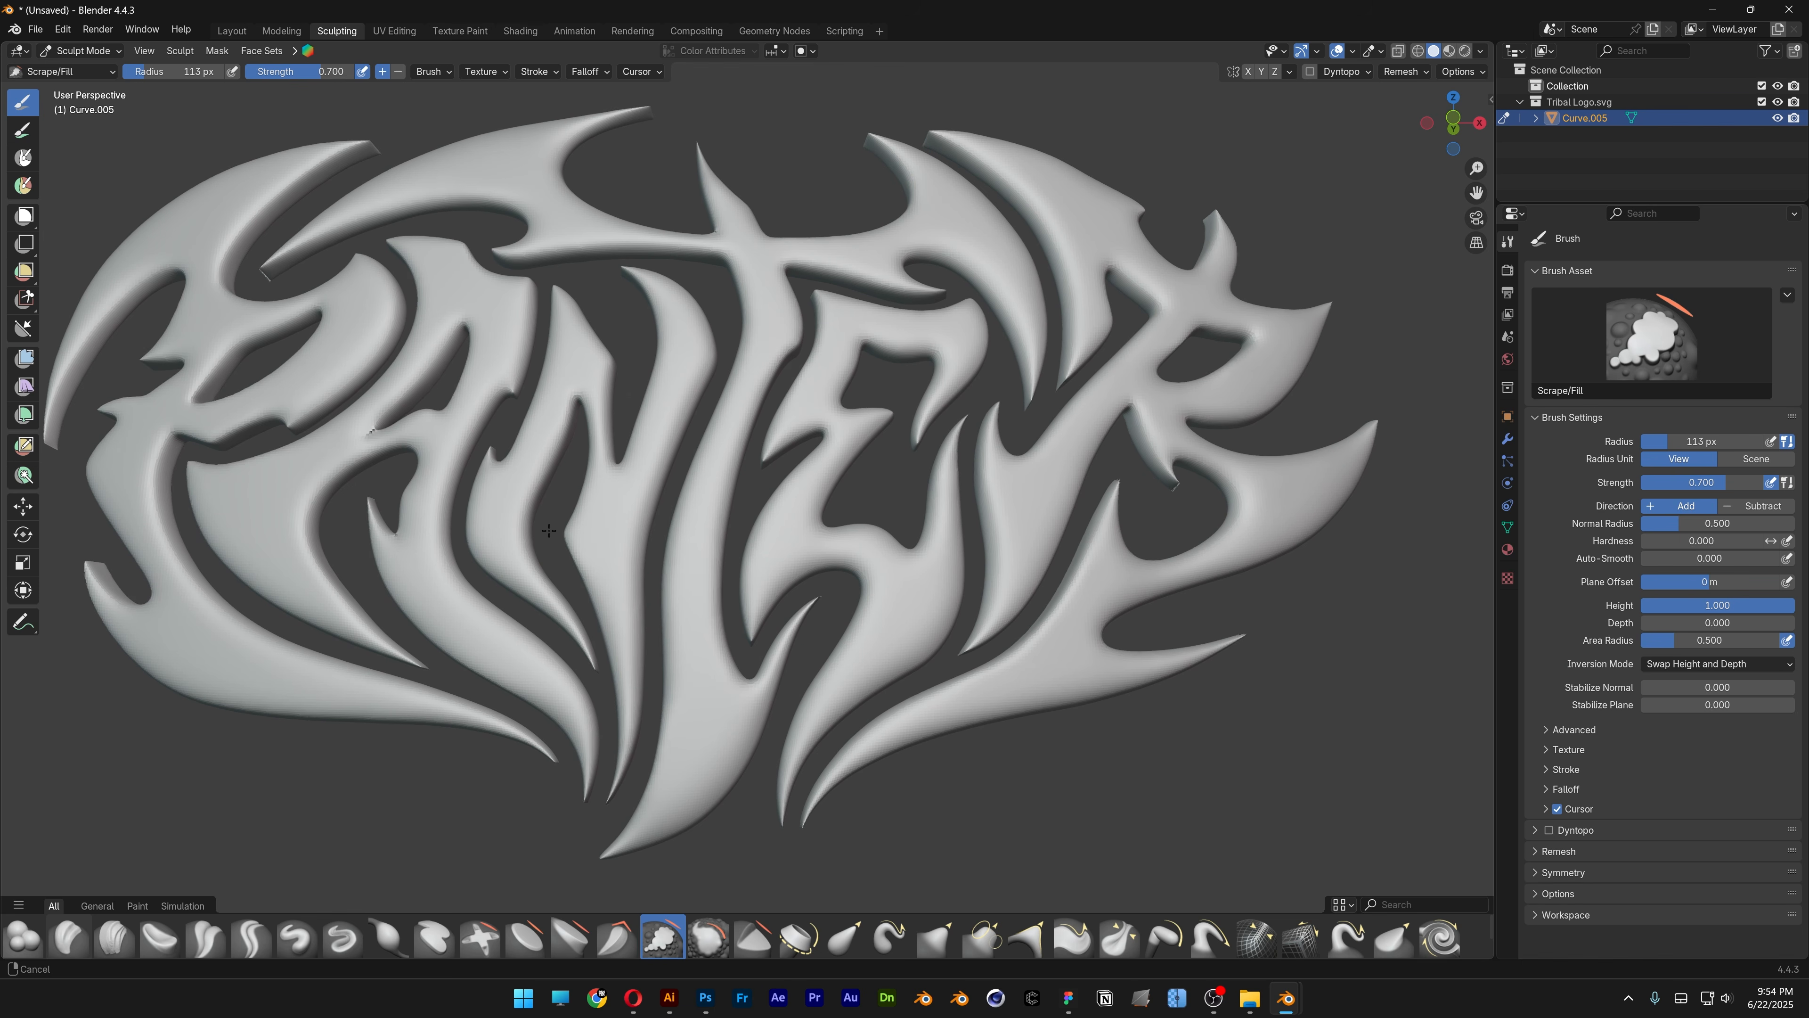
pyautogui.moveTo(548, 529)
pyautogui.mouseDown(button='middle')
pyautogui.moveTo(644, 549)
pyautogui.moveTo(680, 520)
pyautogui.mouseUp(button='middle')
pyautogui.scroll(-1, 644, 549)
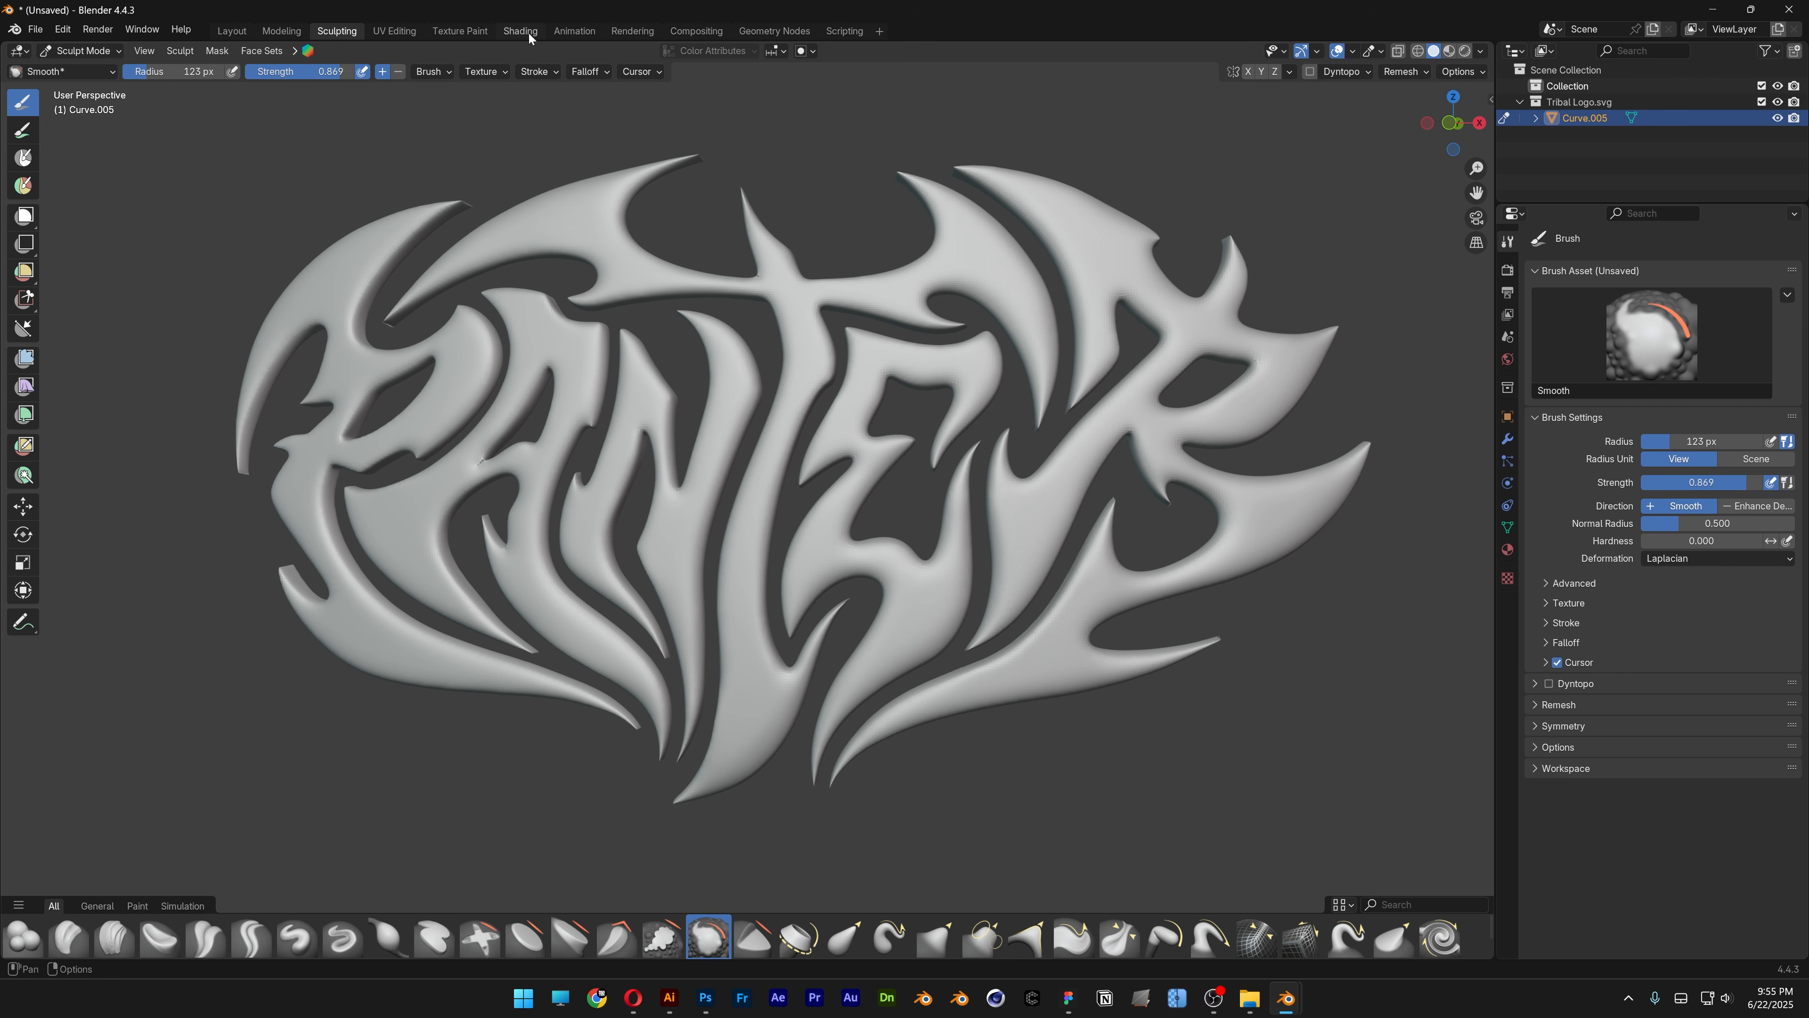
# Switch to the Shading workspace and enable nodes for the logo's SVGMat material.
pyautogui.click(530, 33)
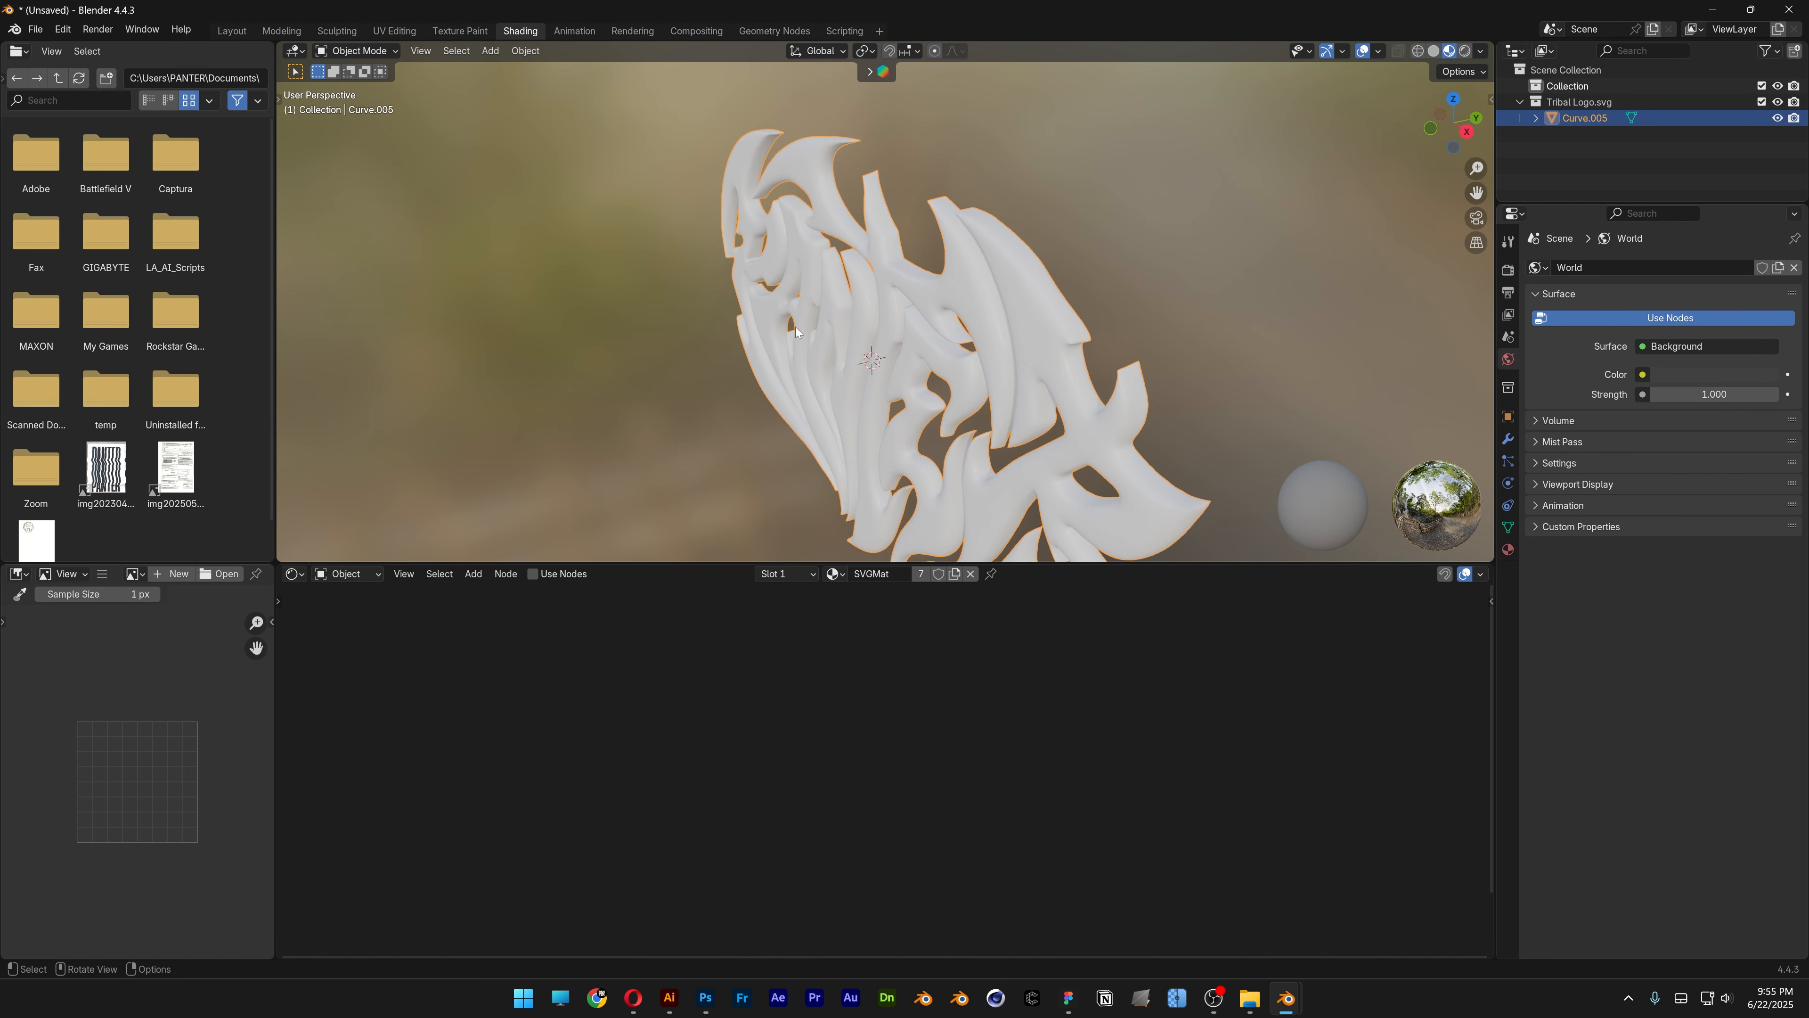
pyautogui.click(533, 574)
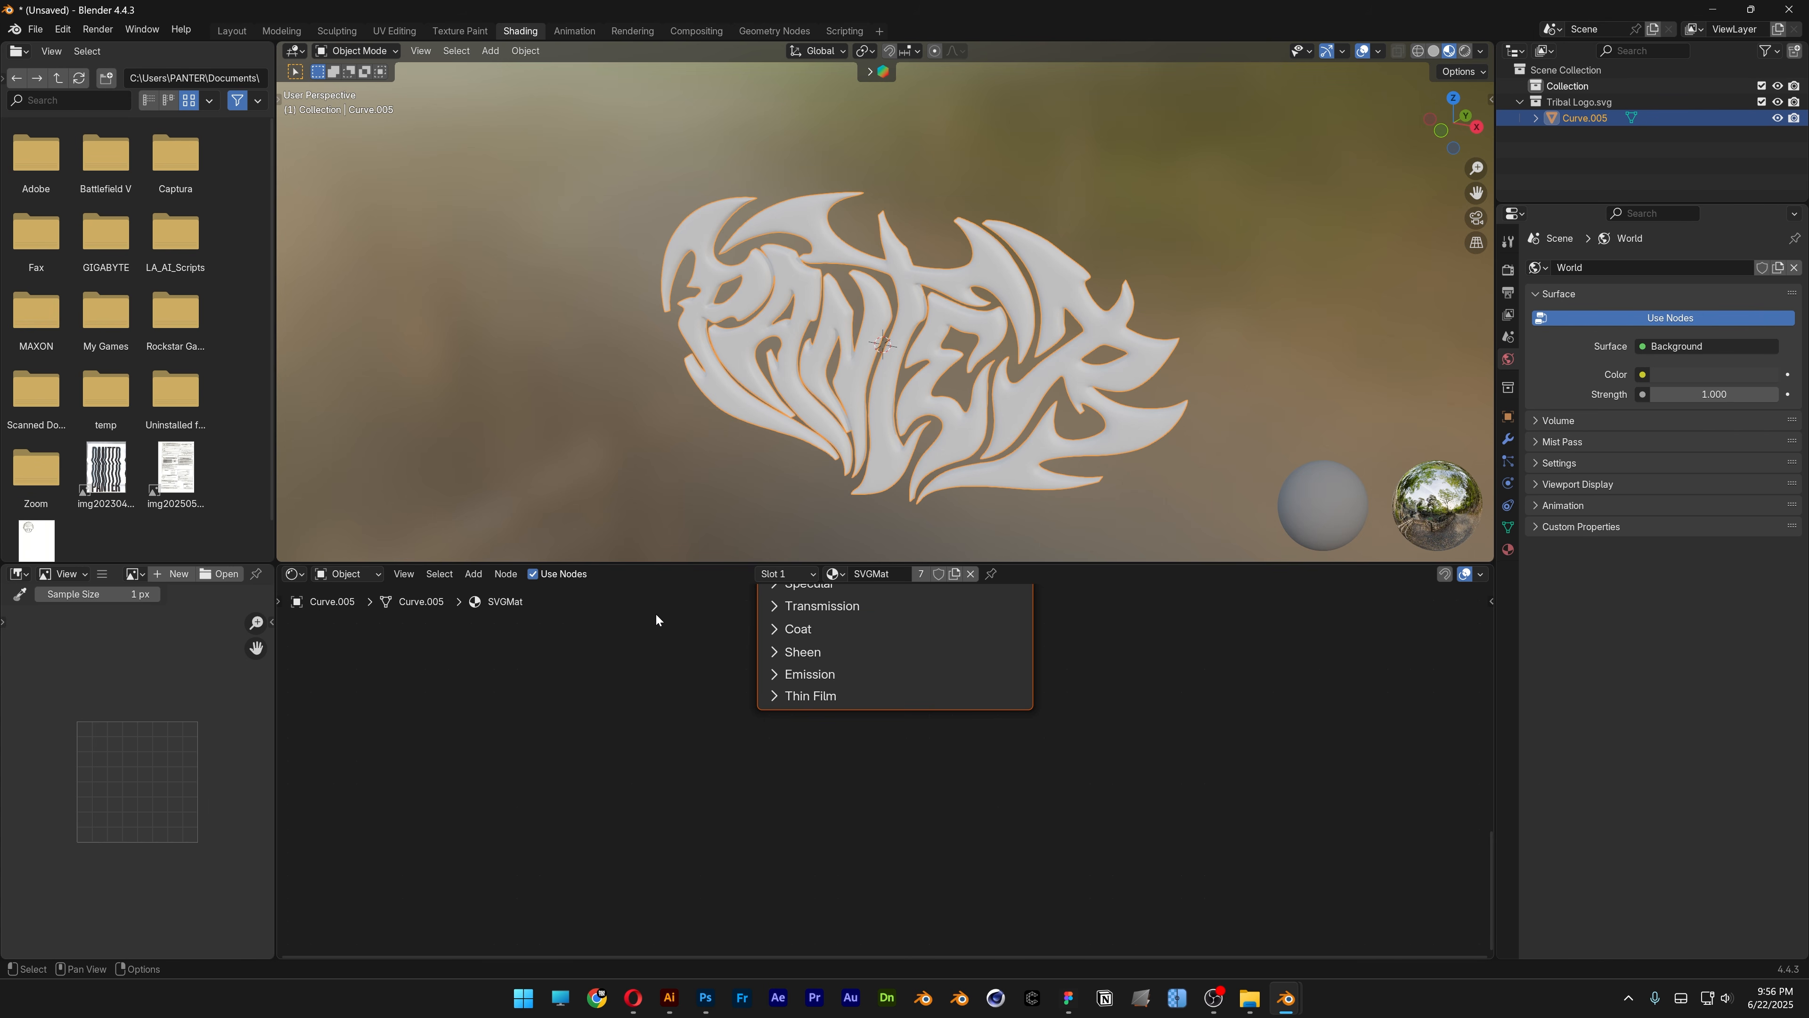
pyautogui.moveTo(614, 898); pyautogui.dragTo(603, 917, button='middle')
pyautogui.moveTo(649, 722); pyautogui.dragTo(635, 784, button='middle')
pyautogui.scroll(2, 692, 752)
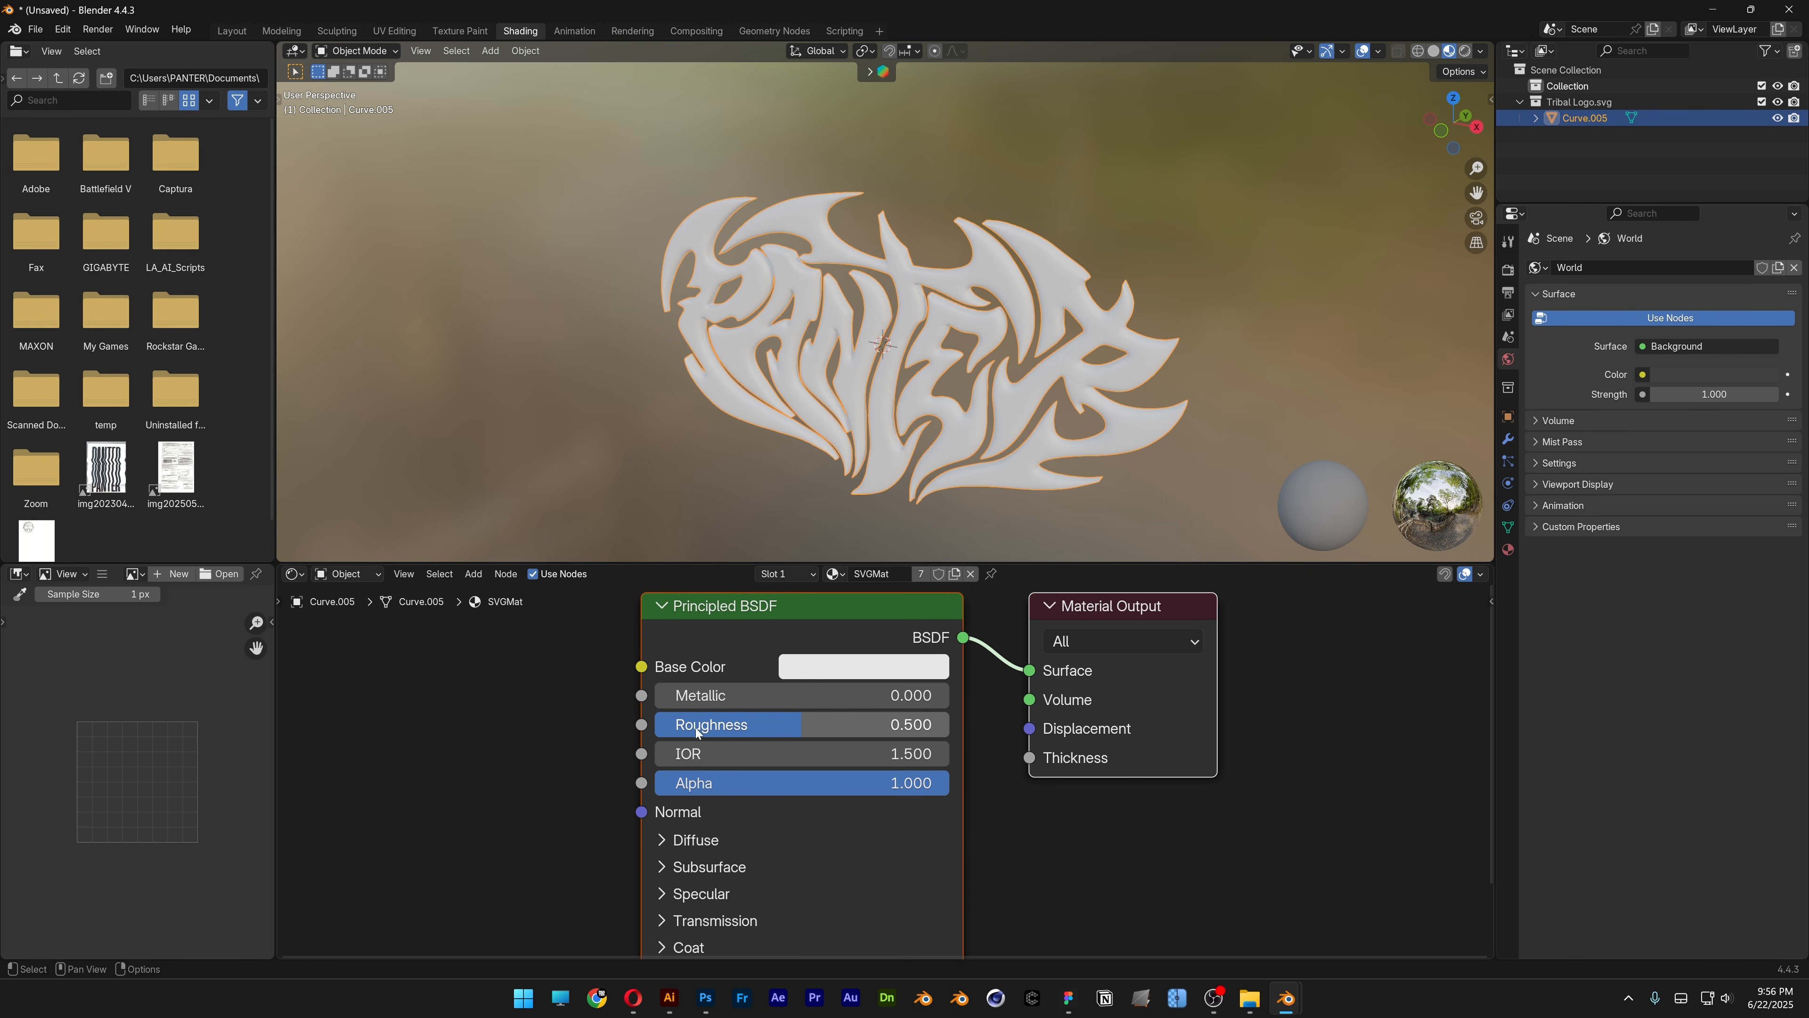
# Set the Principled BSDF's metallic to 1.000 and roughness to 0.054 for a chrome look.
pyautogui.moveTo(674, 697); pyautogui.dragTo(711, 713)
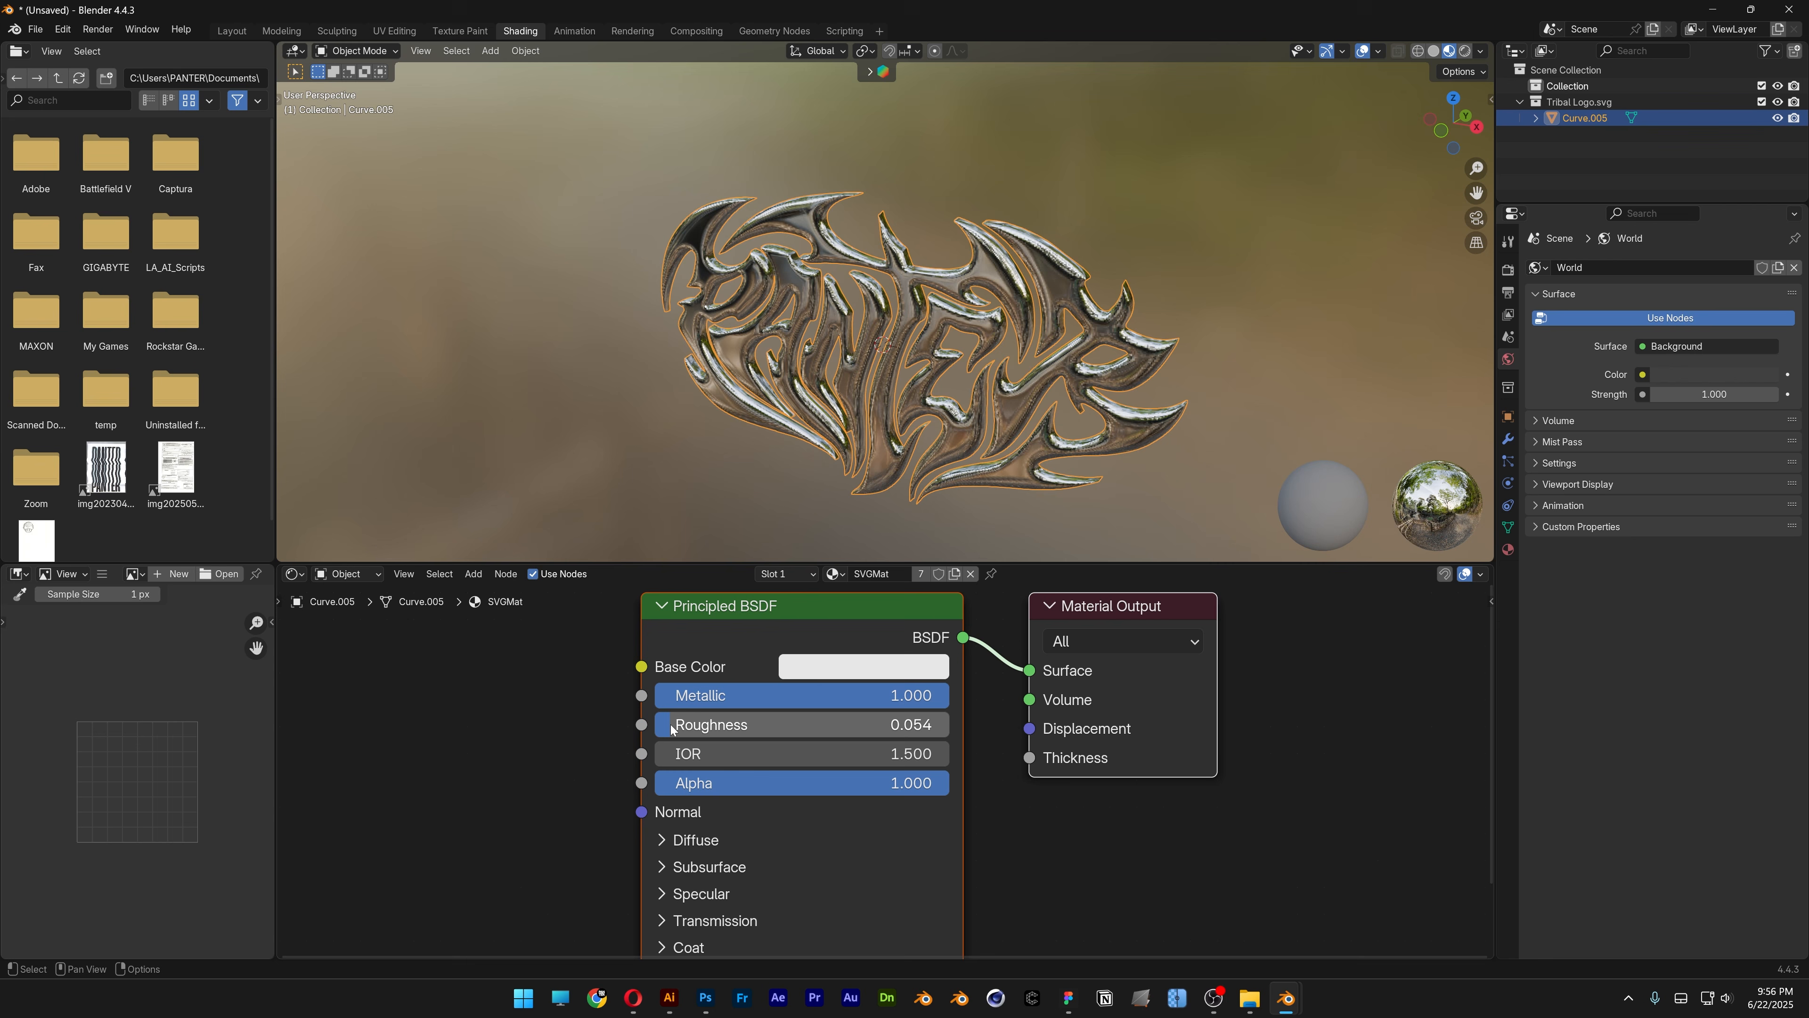
pyautogui.scroll(3, 983, 391)
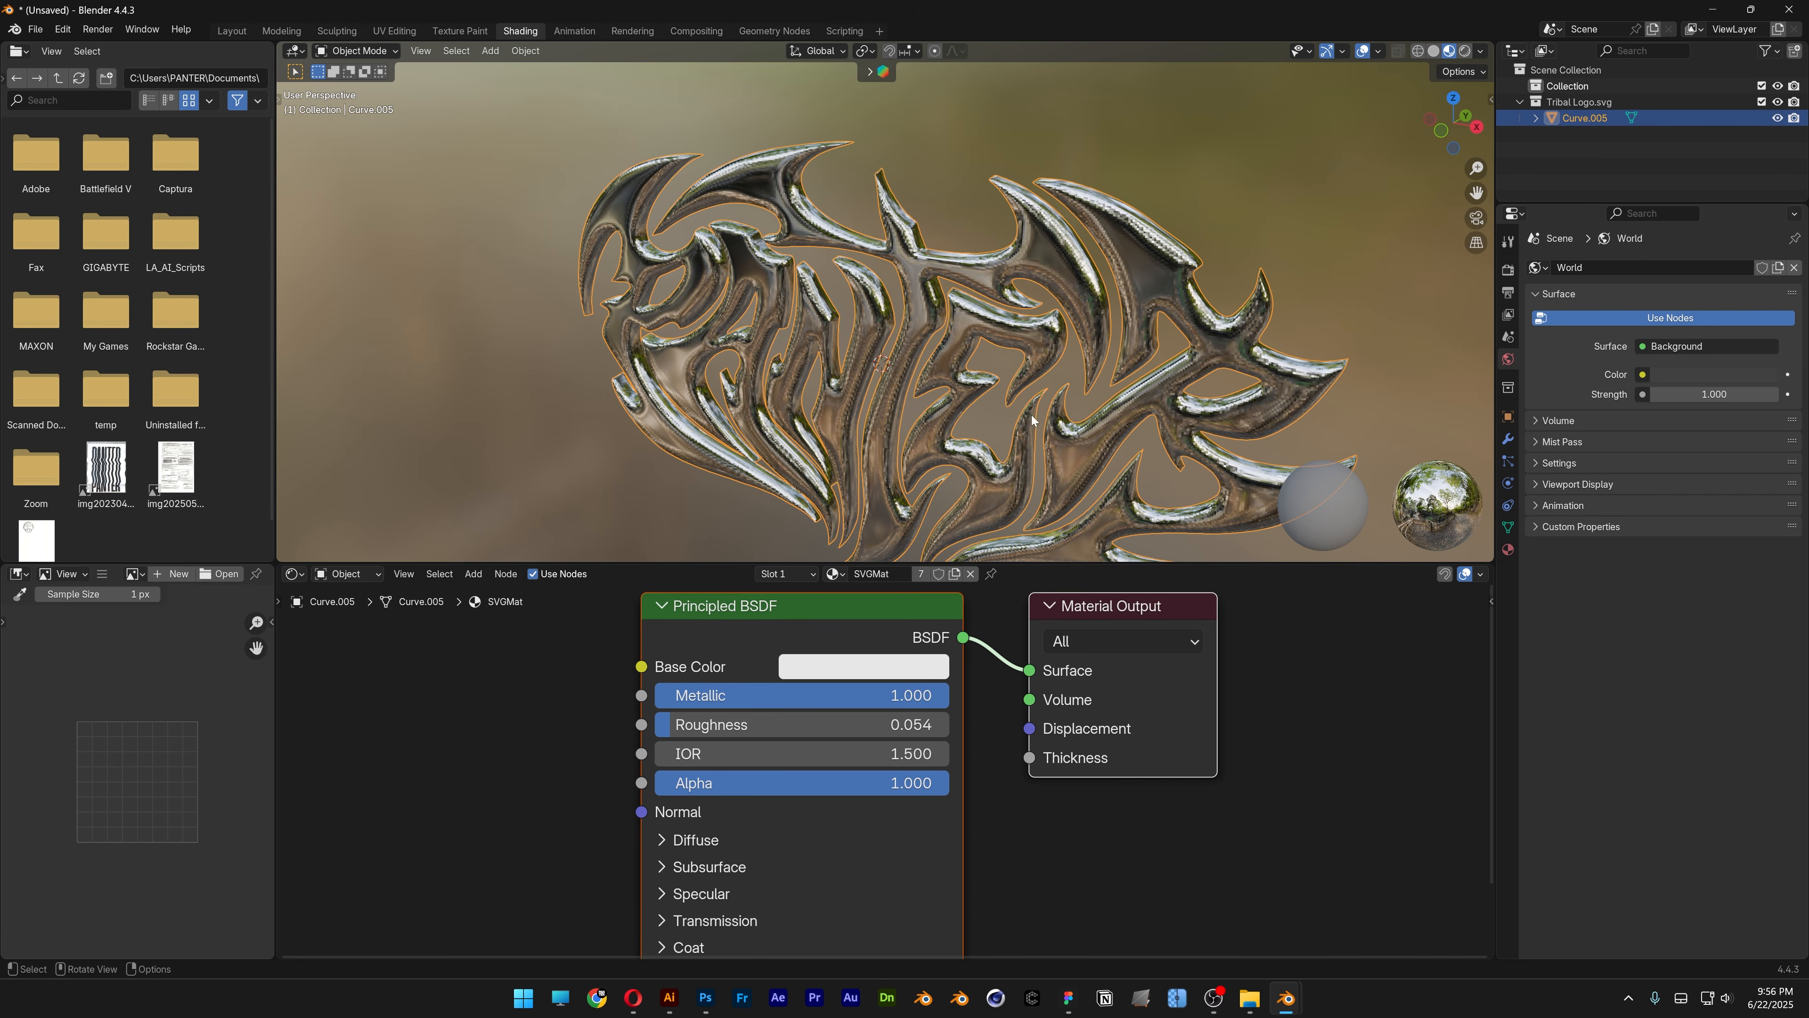
pyautogui.moveTo(988, 402); pyautogui.dragTo(1040, 390, button='middle')
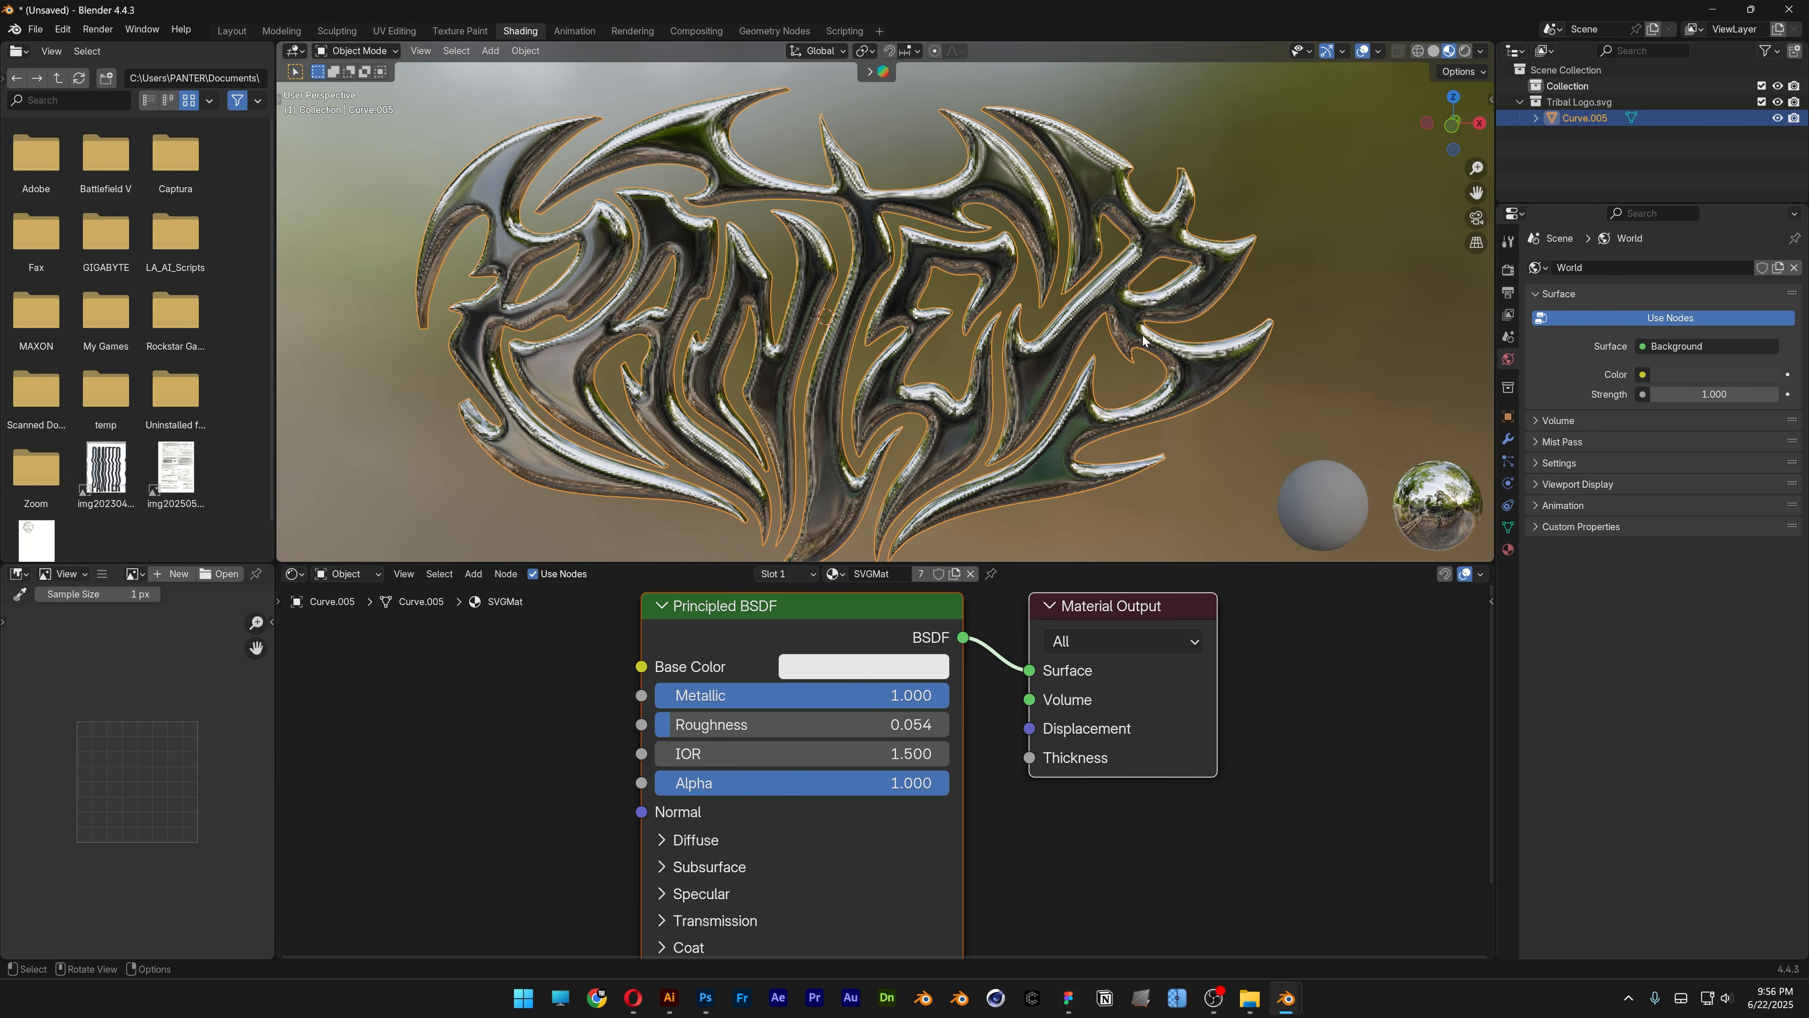
# Show the viewport in rendered shading and set the node editor's shader type to World.
pyautogui.click(1466, 51)
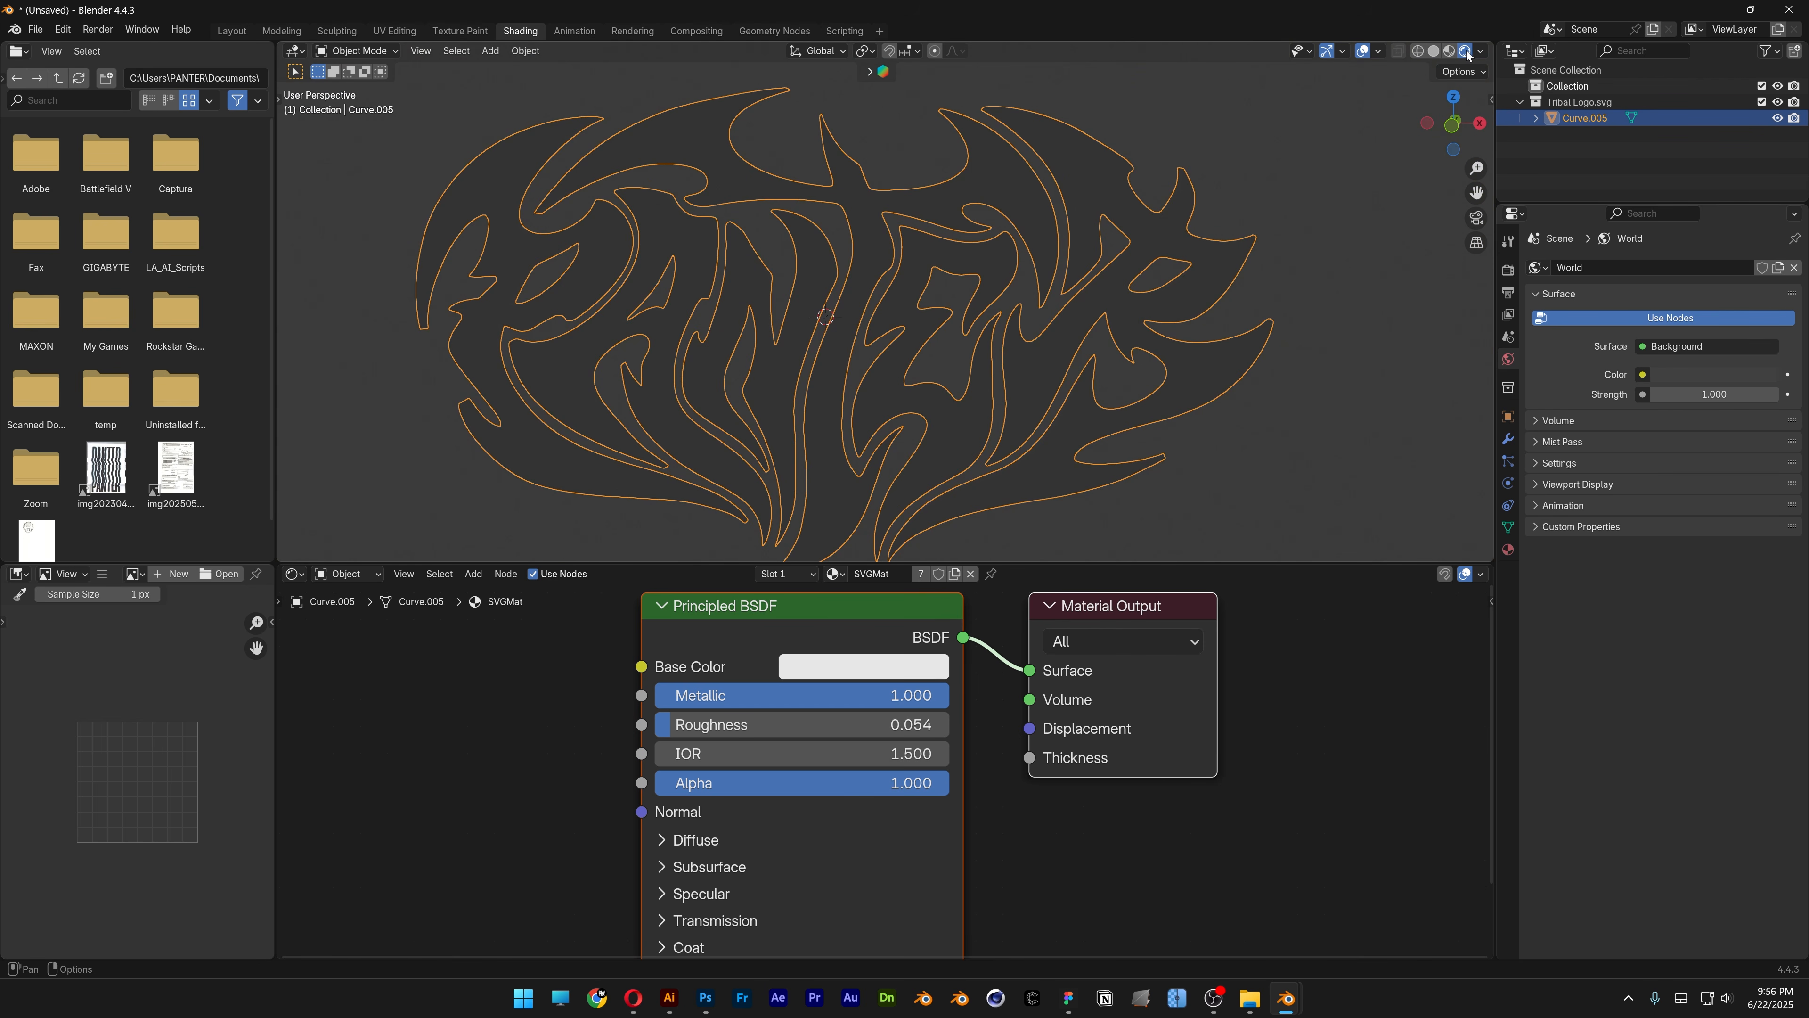
pyautogui.click(349, 575)
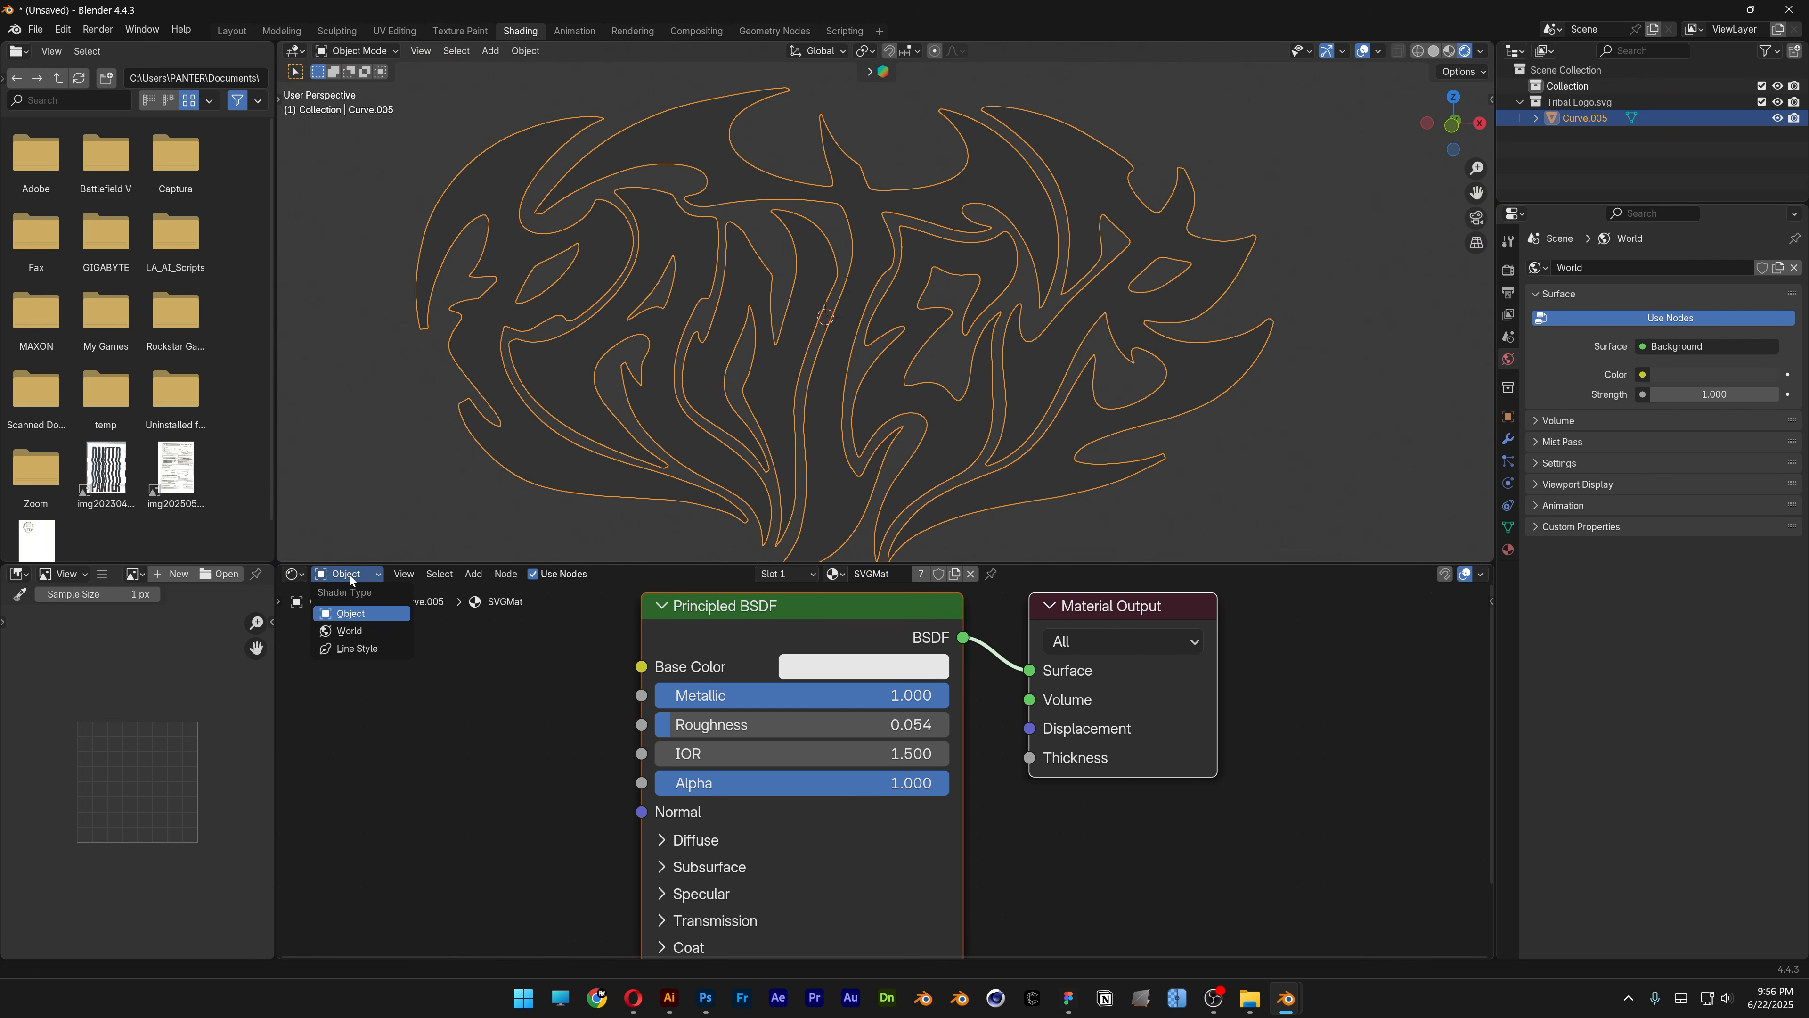
pyautogui.click(362, 632)
# Add an Image Texture node before the Background node in the world shader.
pyautogui.hotkey('shift', 'a')
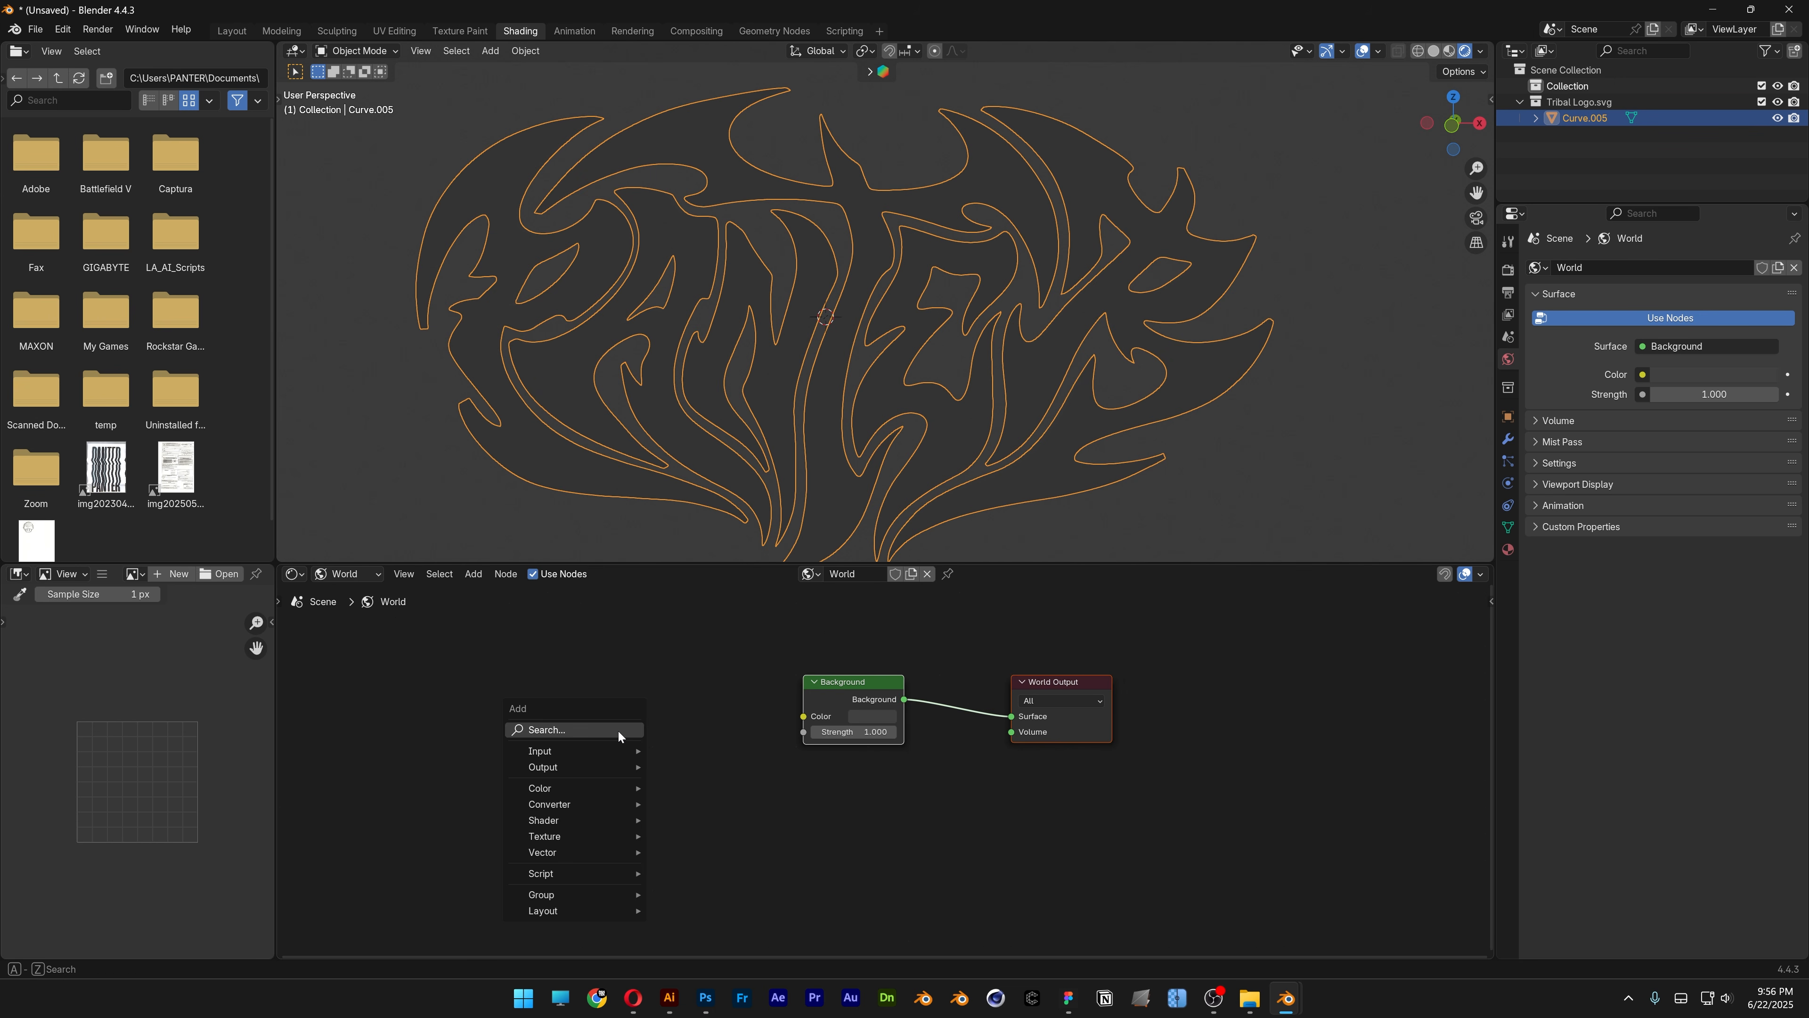
pyautogui.write('image te')
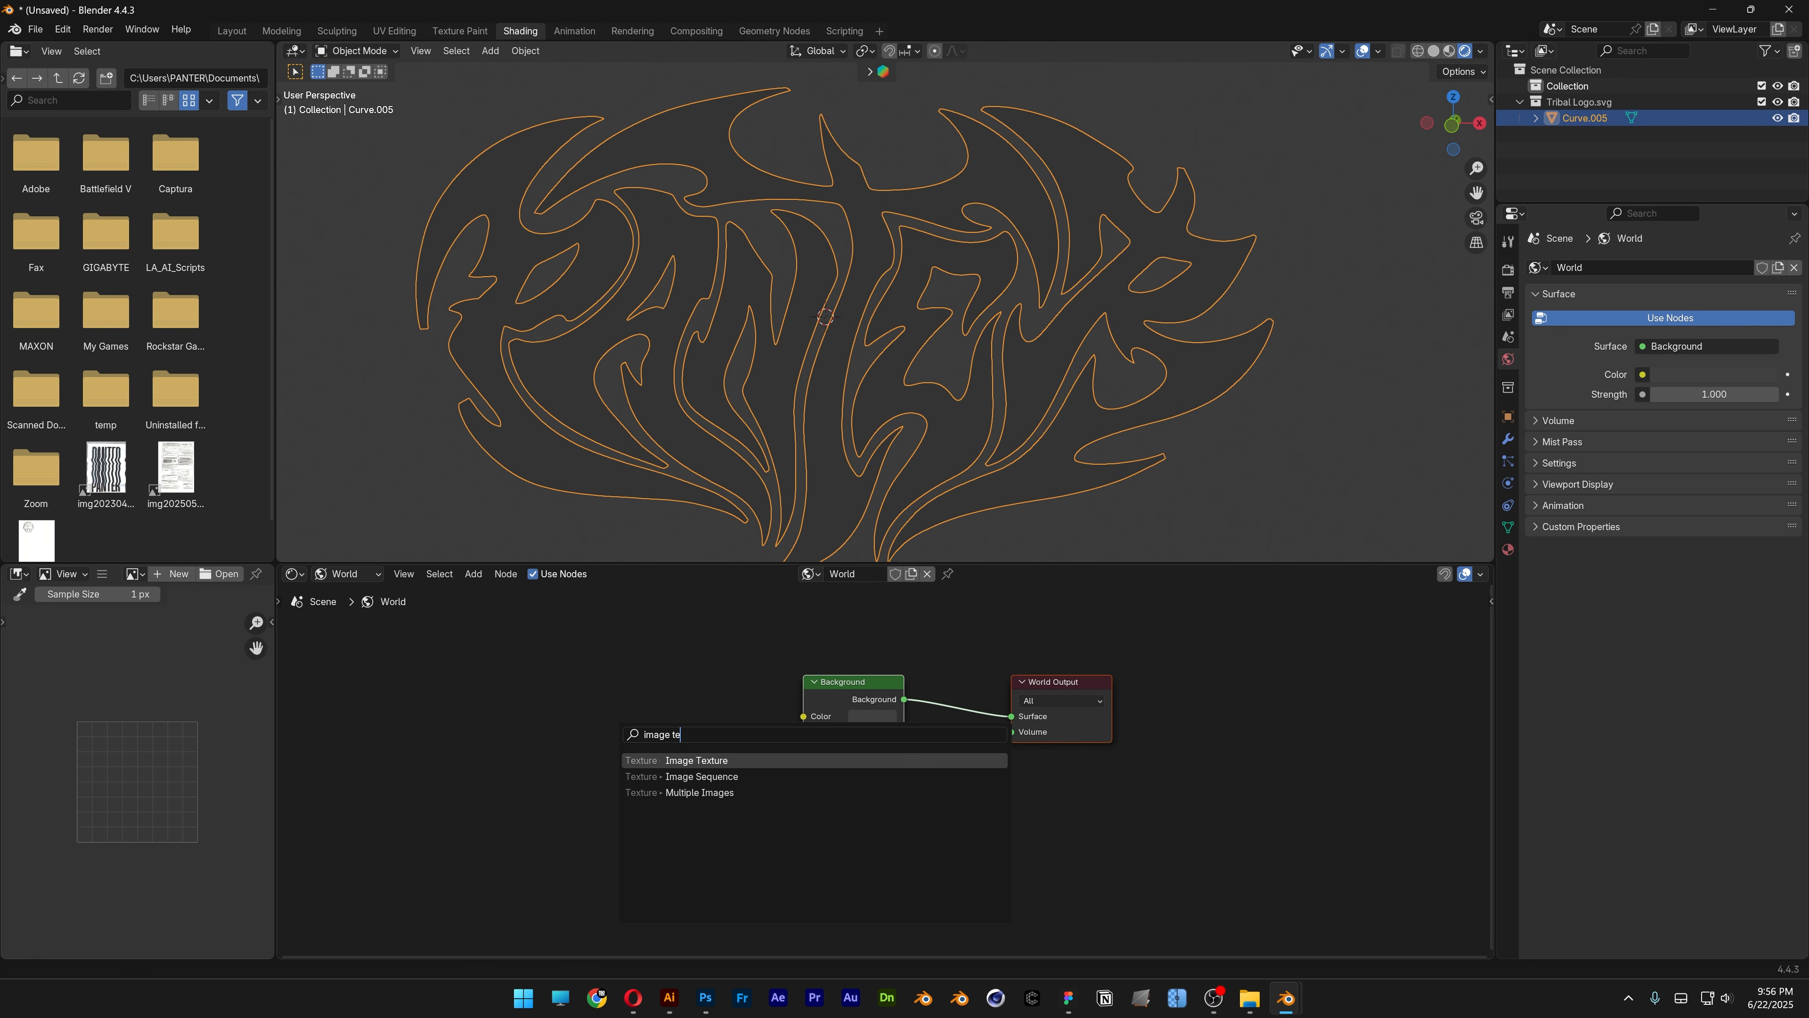
pyautogui.press('Return')
pyautogui.click(610, 672)
# Add a Mapping node and a Texture Coordinate node in front of the Image Texture node.
pyautogui.hotkey('shift', 'a')
pyautogui.write('mapp')
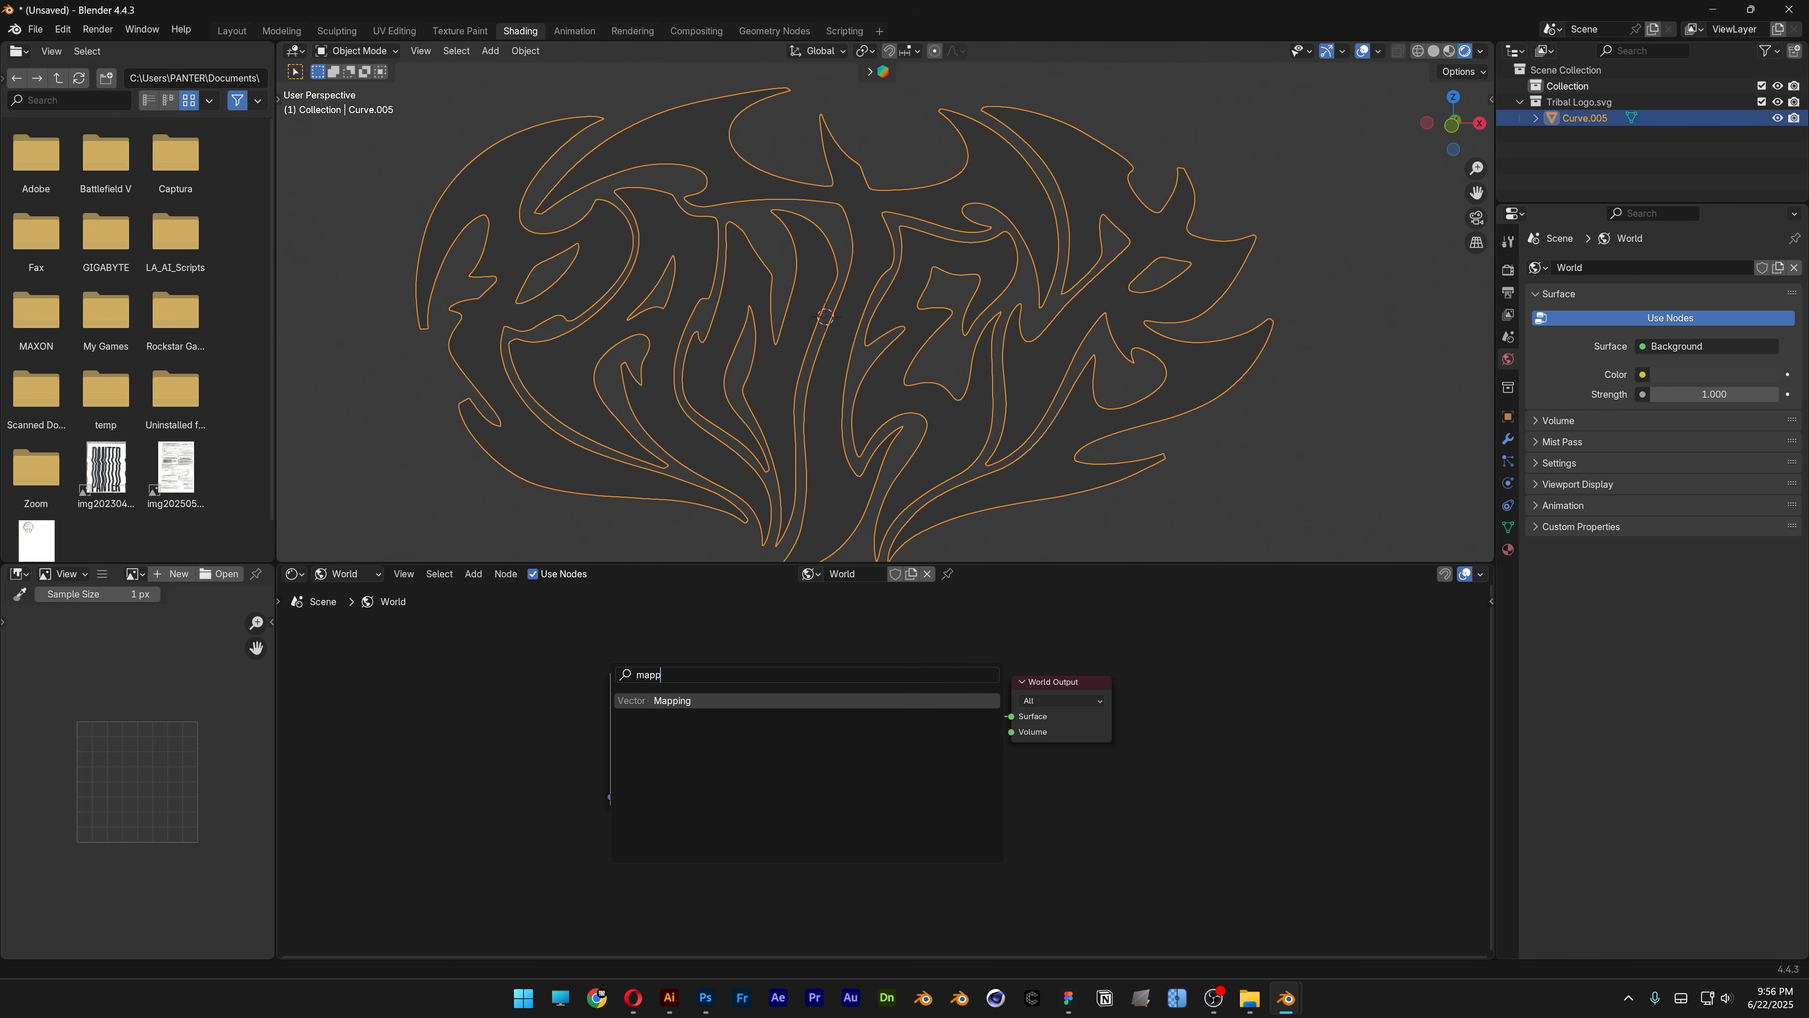
pyautogui.press('Return')
pyautogui.click(460, 664)
pyautogui.moveTo(645, 644); pyautogui.dragTo(859, 645, button='middle')
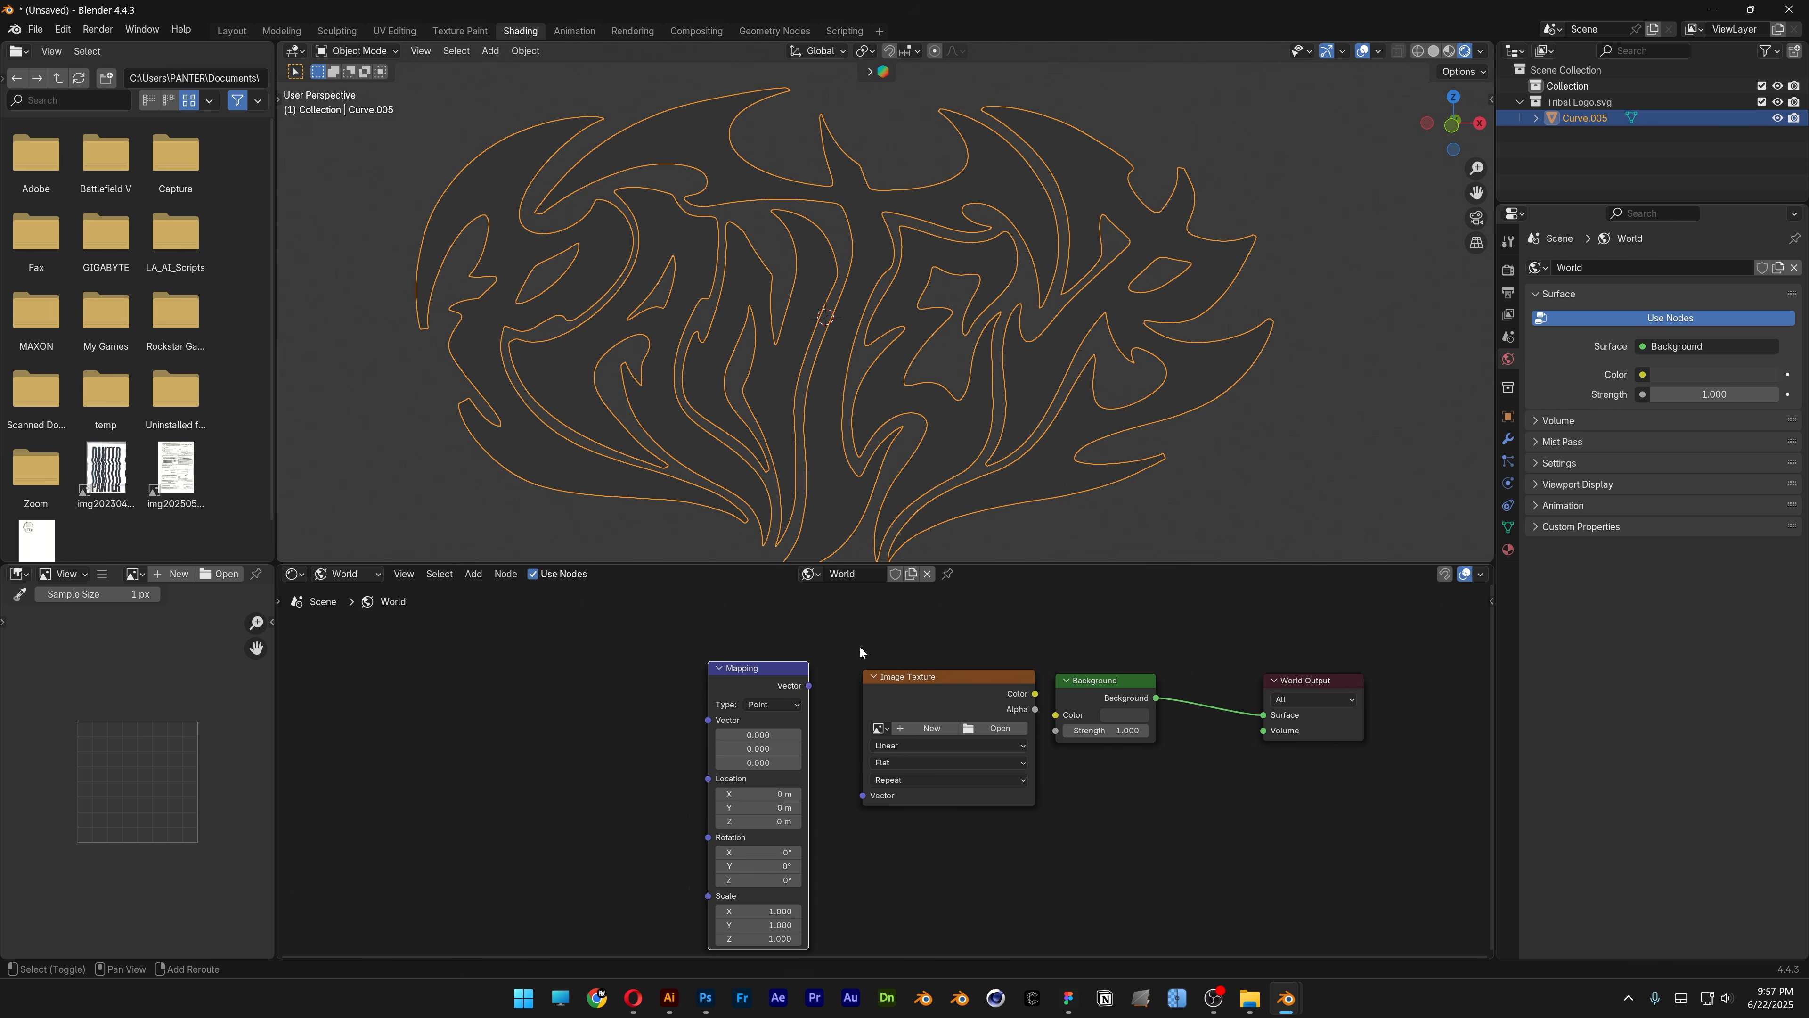
pyautogui.hotkey('shift', 'a')
pyautogui.write('texture co')
pyautogui.press('Return')
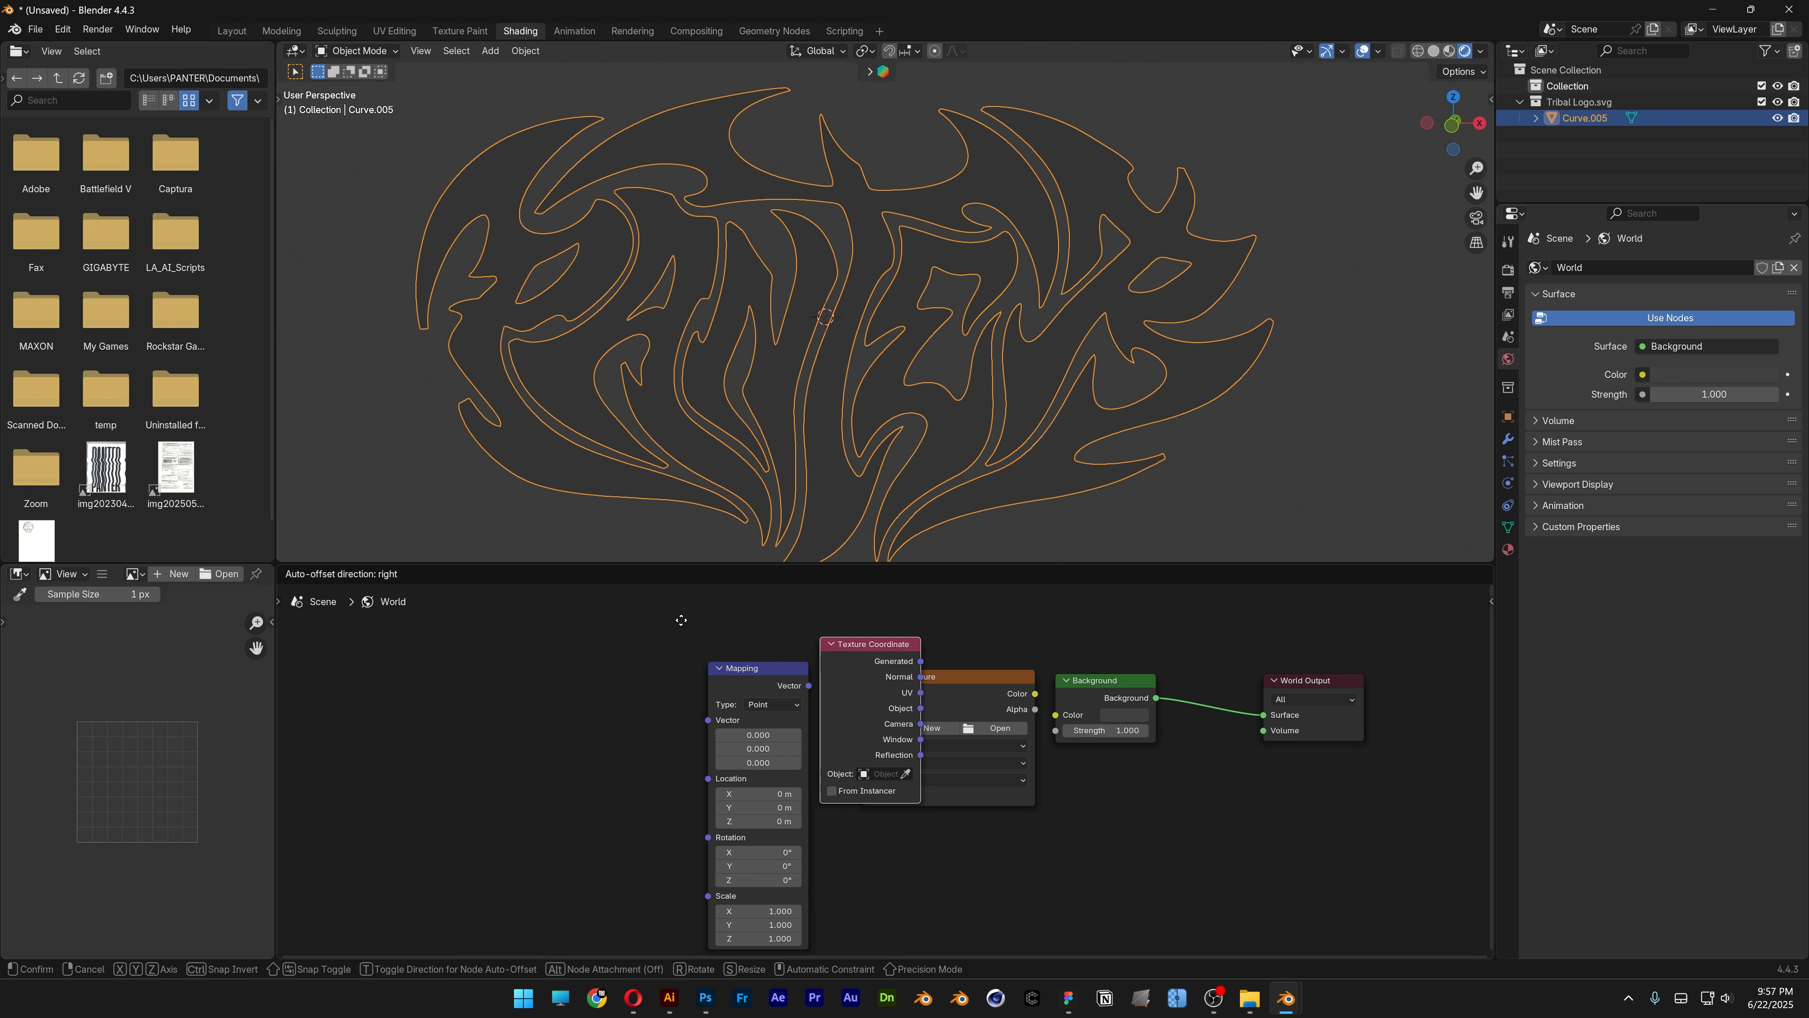
pyautogui.click(562, 665)
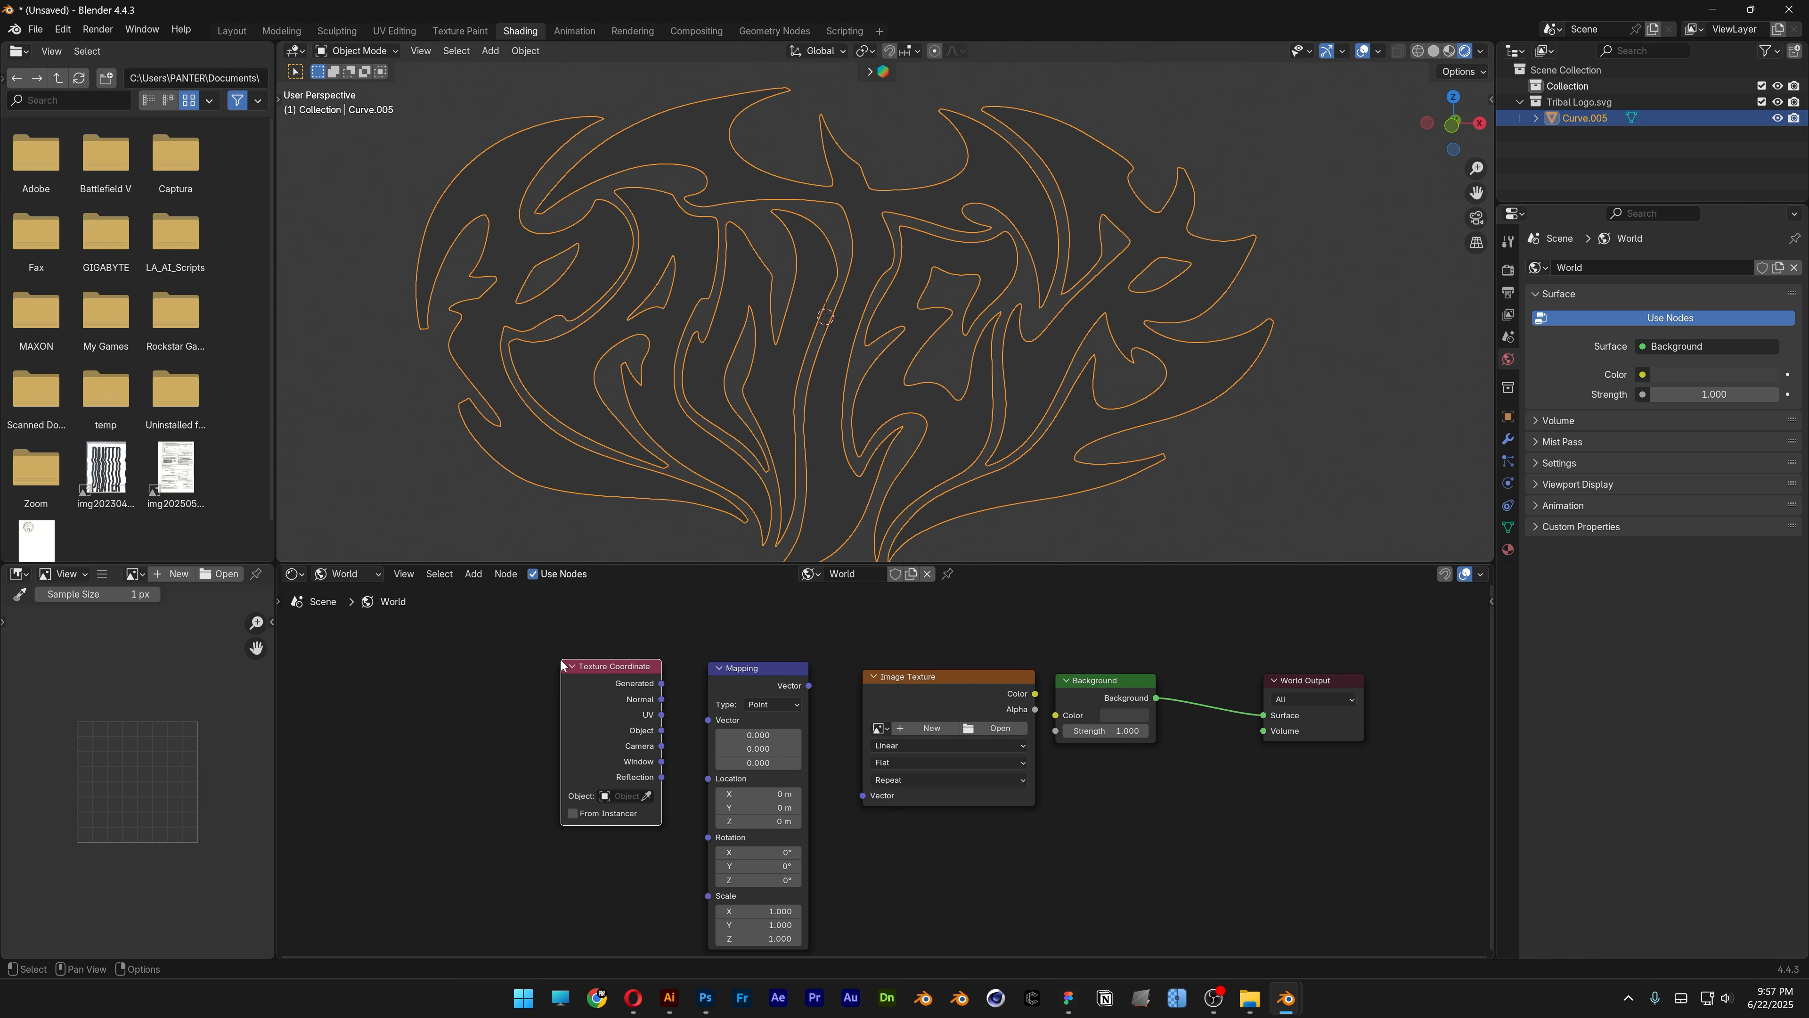
# Link Texture Coordinate's Generated output to Mapping, Mapping to the Image Texture's Vector, and the texture's Color to the Background's Color.
pyautogui.moveTo(1035, 694); pyautogui.dragTo(1056, 715)
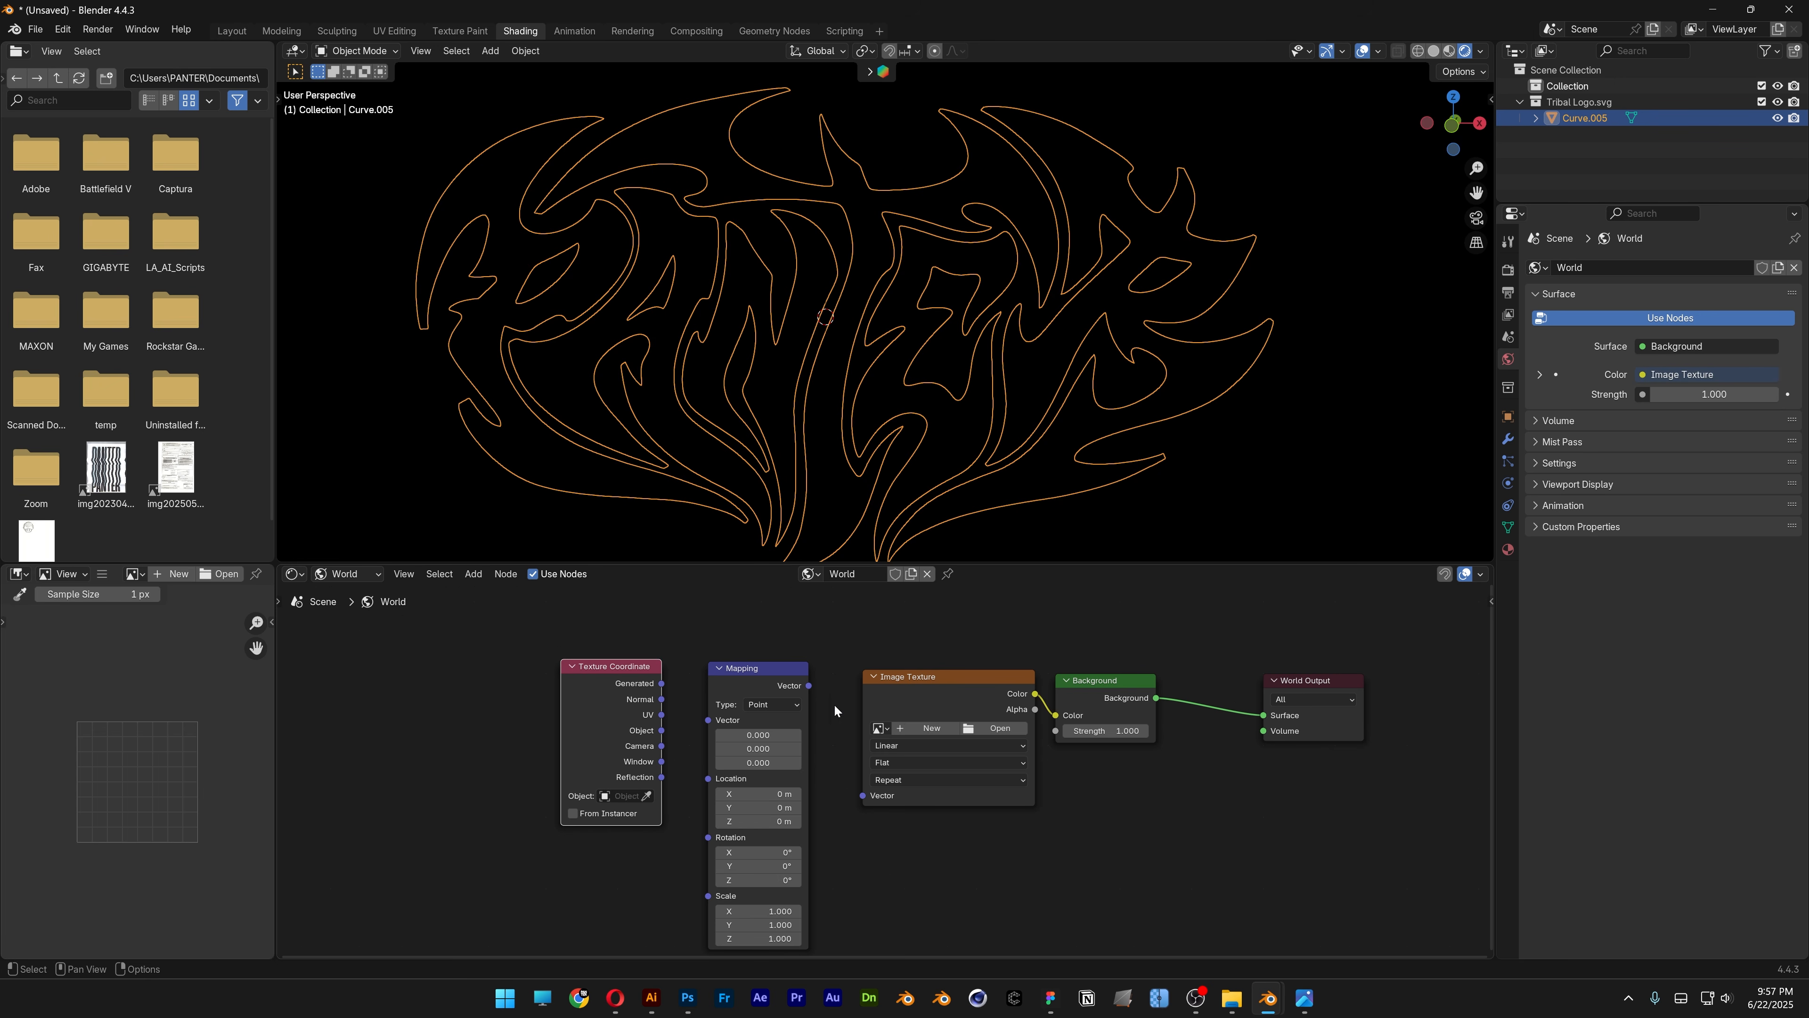
pyautogui.moveTo(809, 687); pyautogui.dragTo(865, 795)
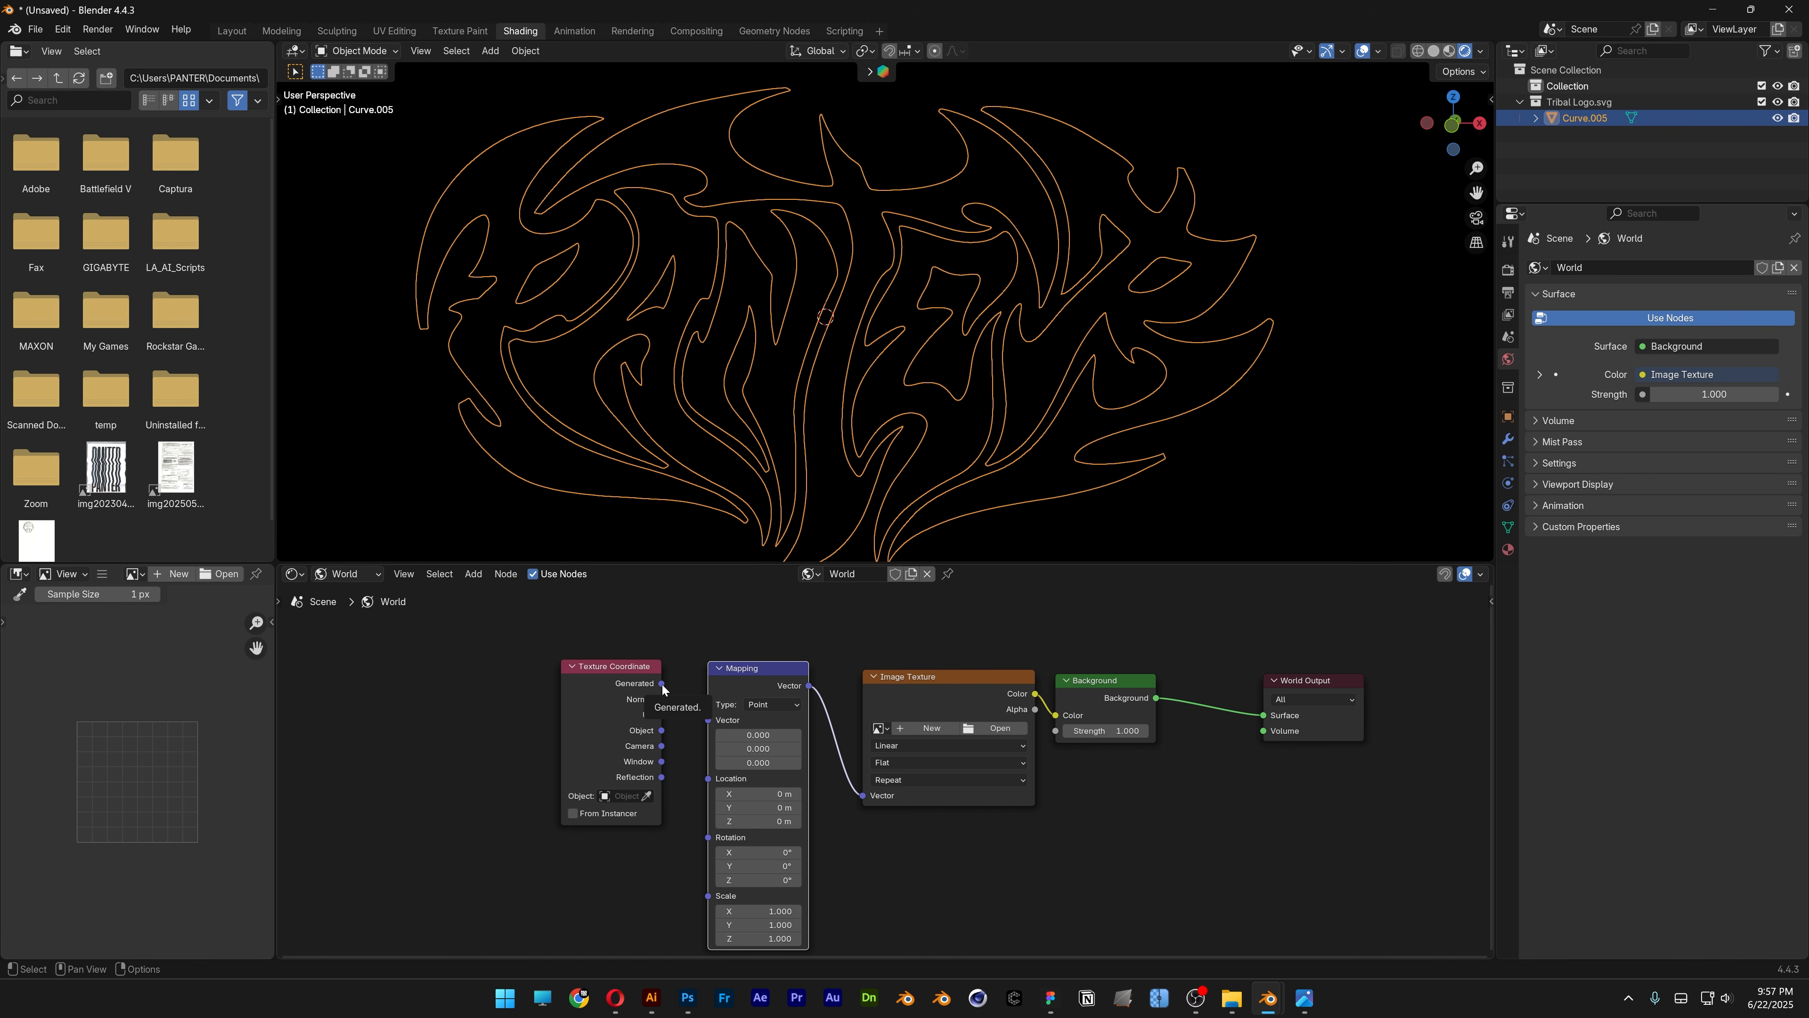
pyautogui.moveTo(662, 683); pyautogui.dragTo(698, 728)
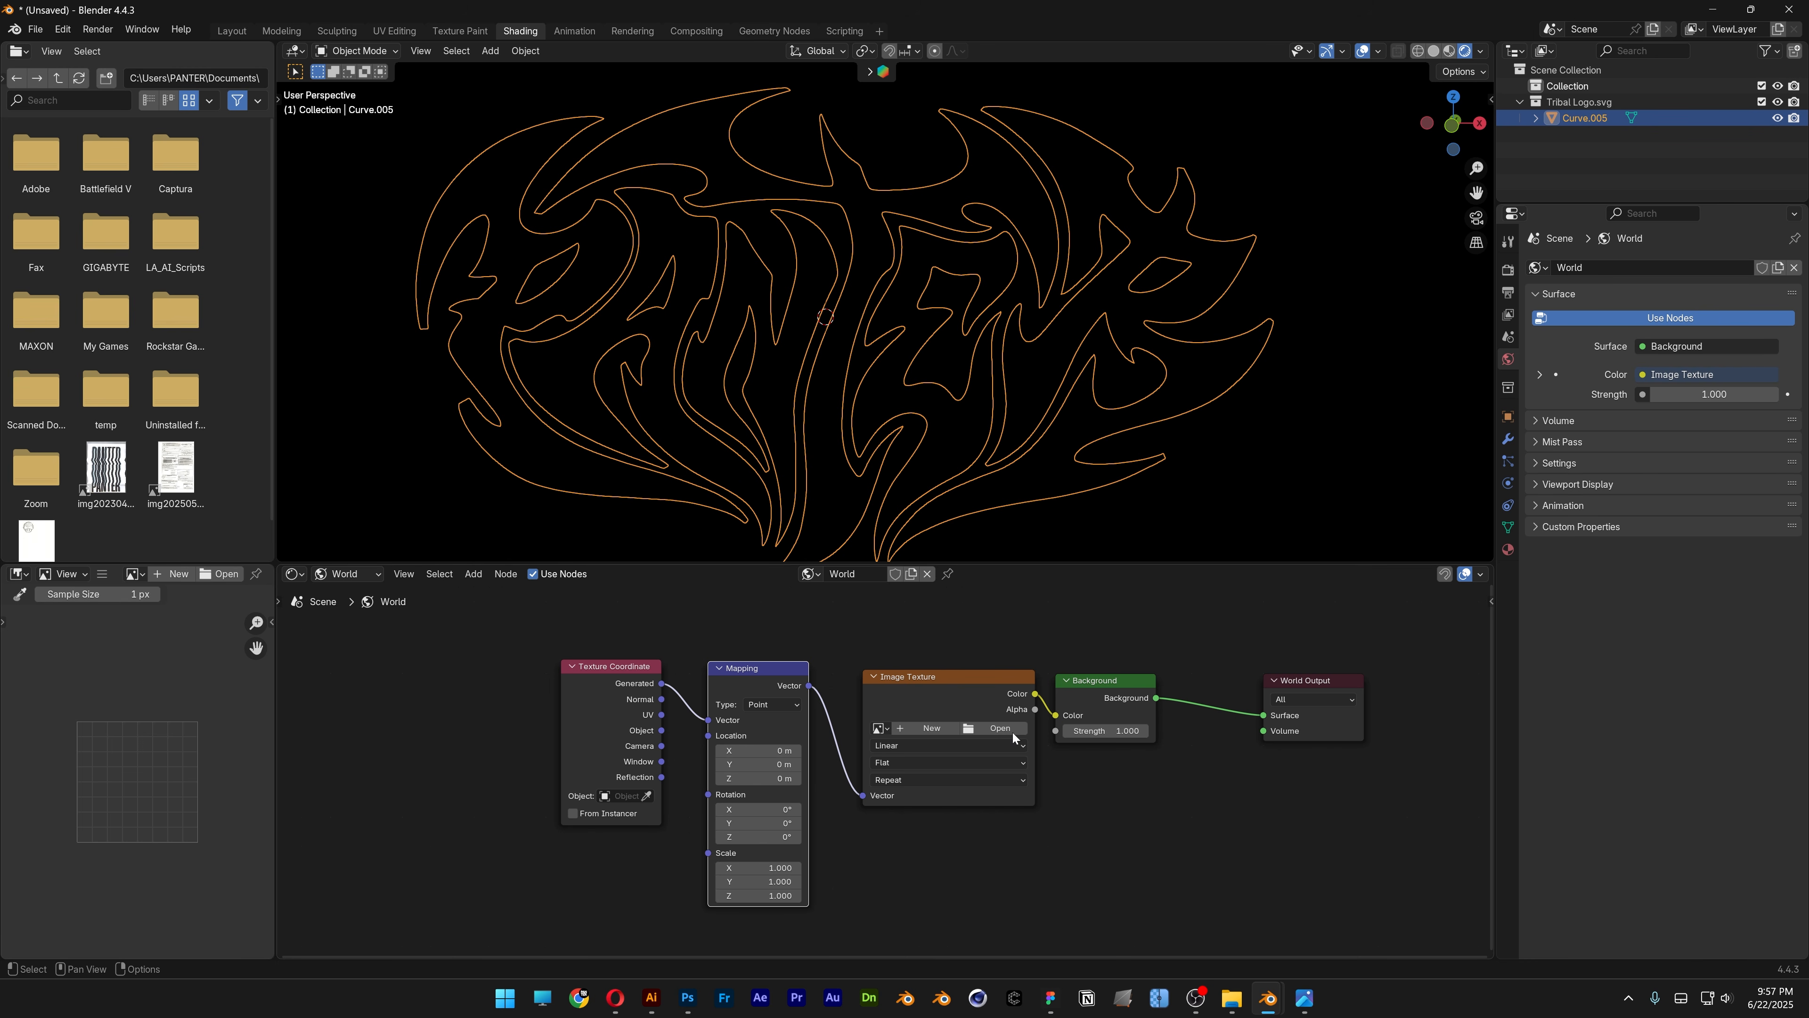
# Load abandoned_garage_4k.exr from the Outdoors HDRI folder into the Image Texture node.
pyautogui.click(995, 729)
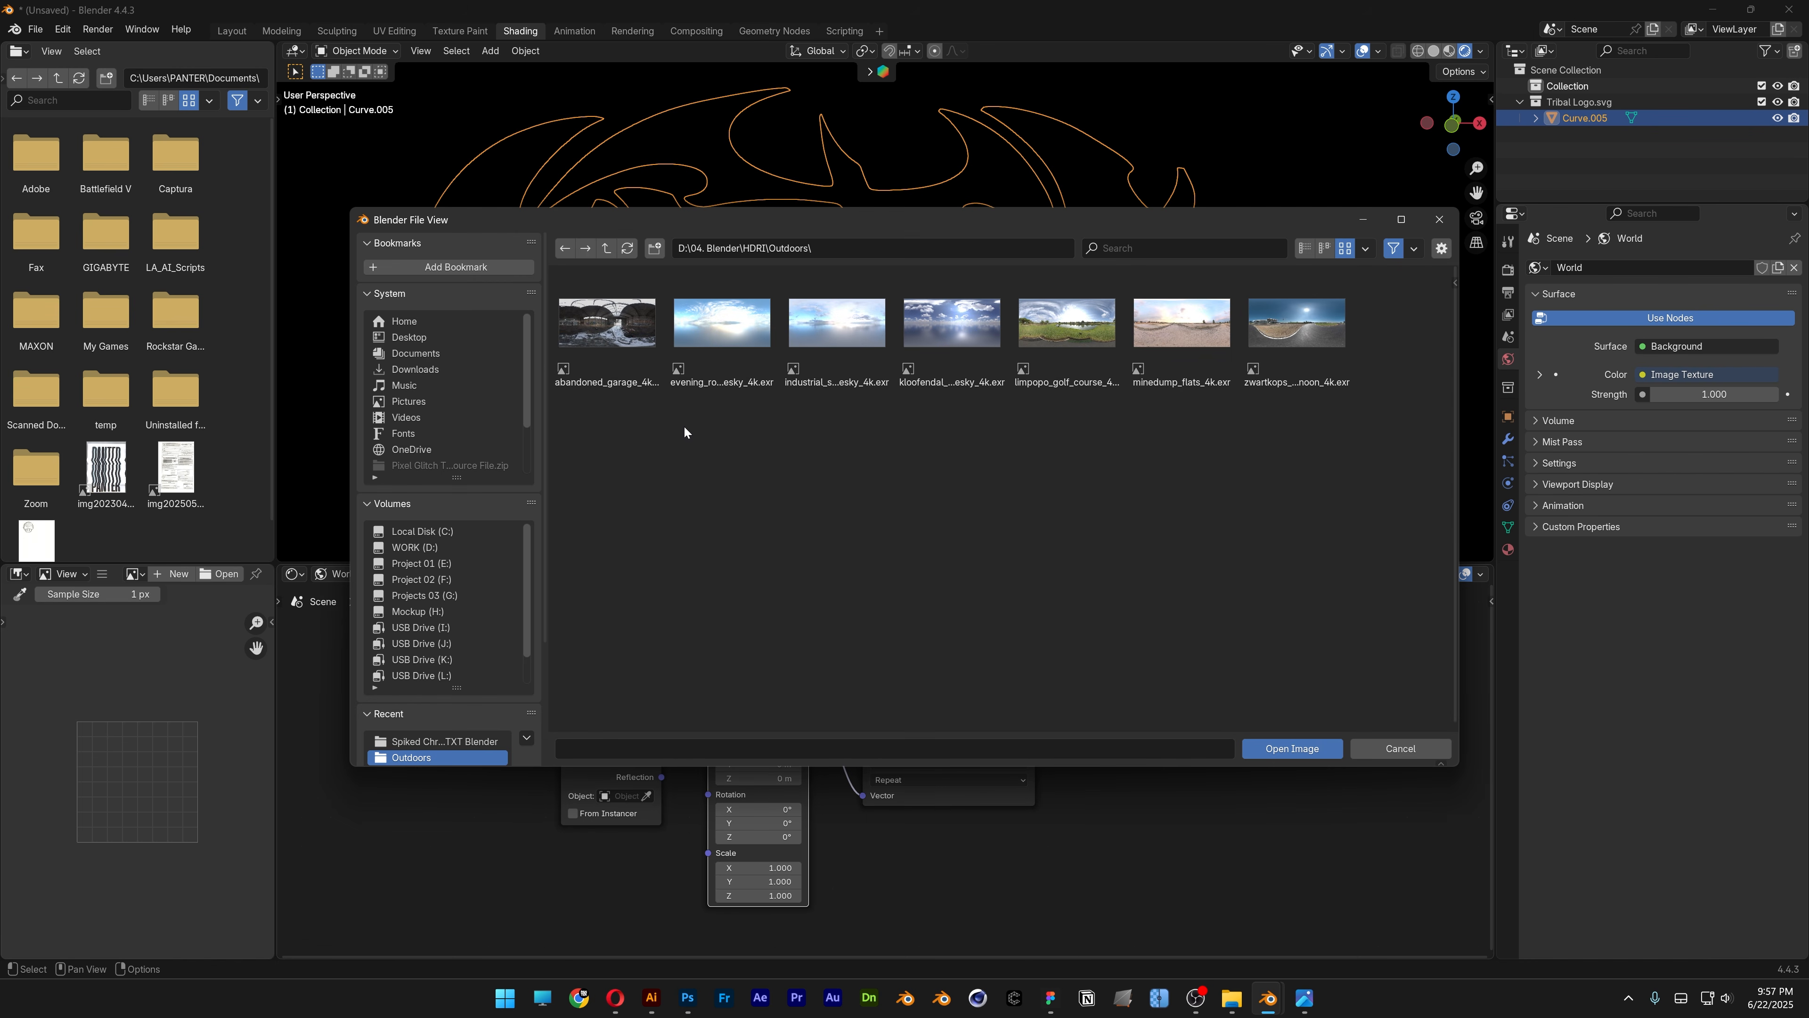
pyautogui.click(617, 327)
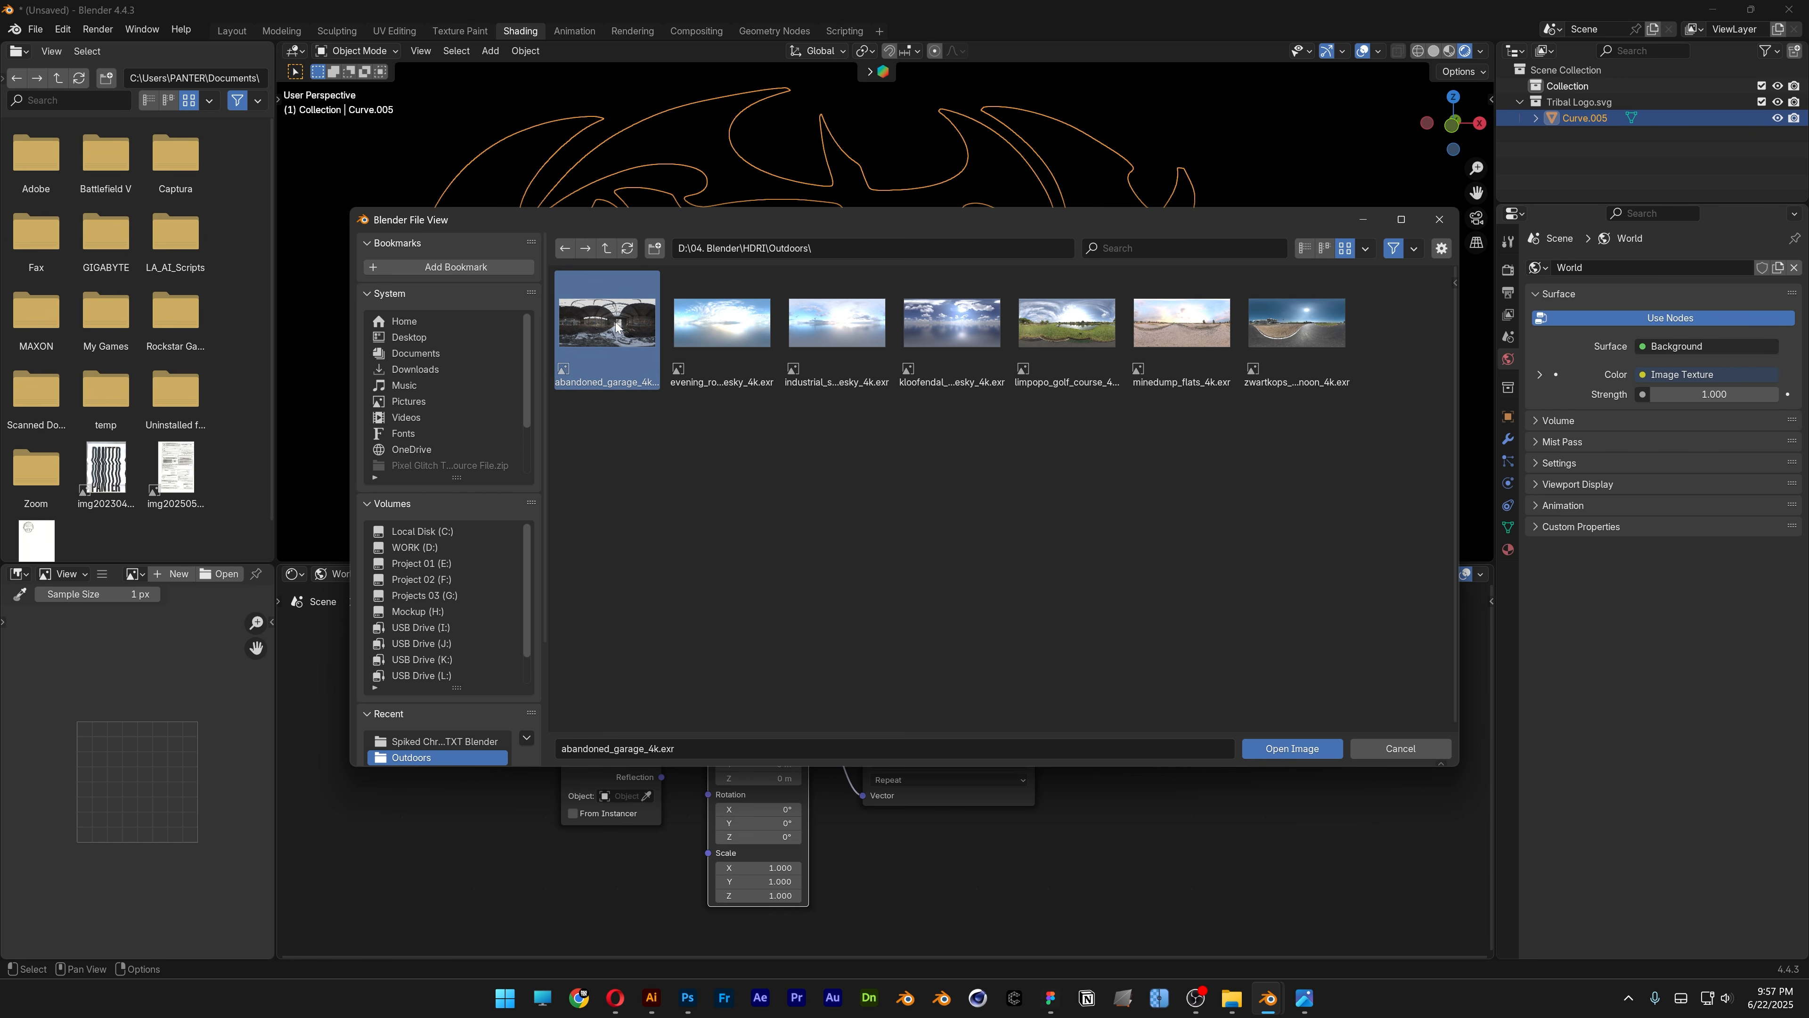
pyautogui.click(1304, 750)
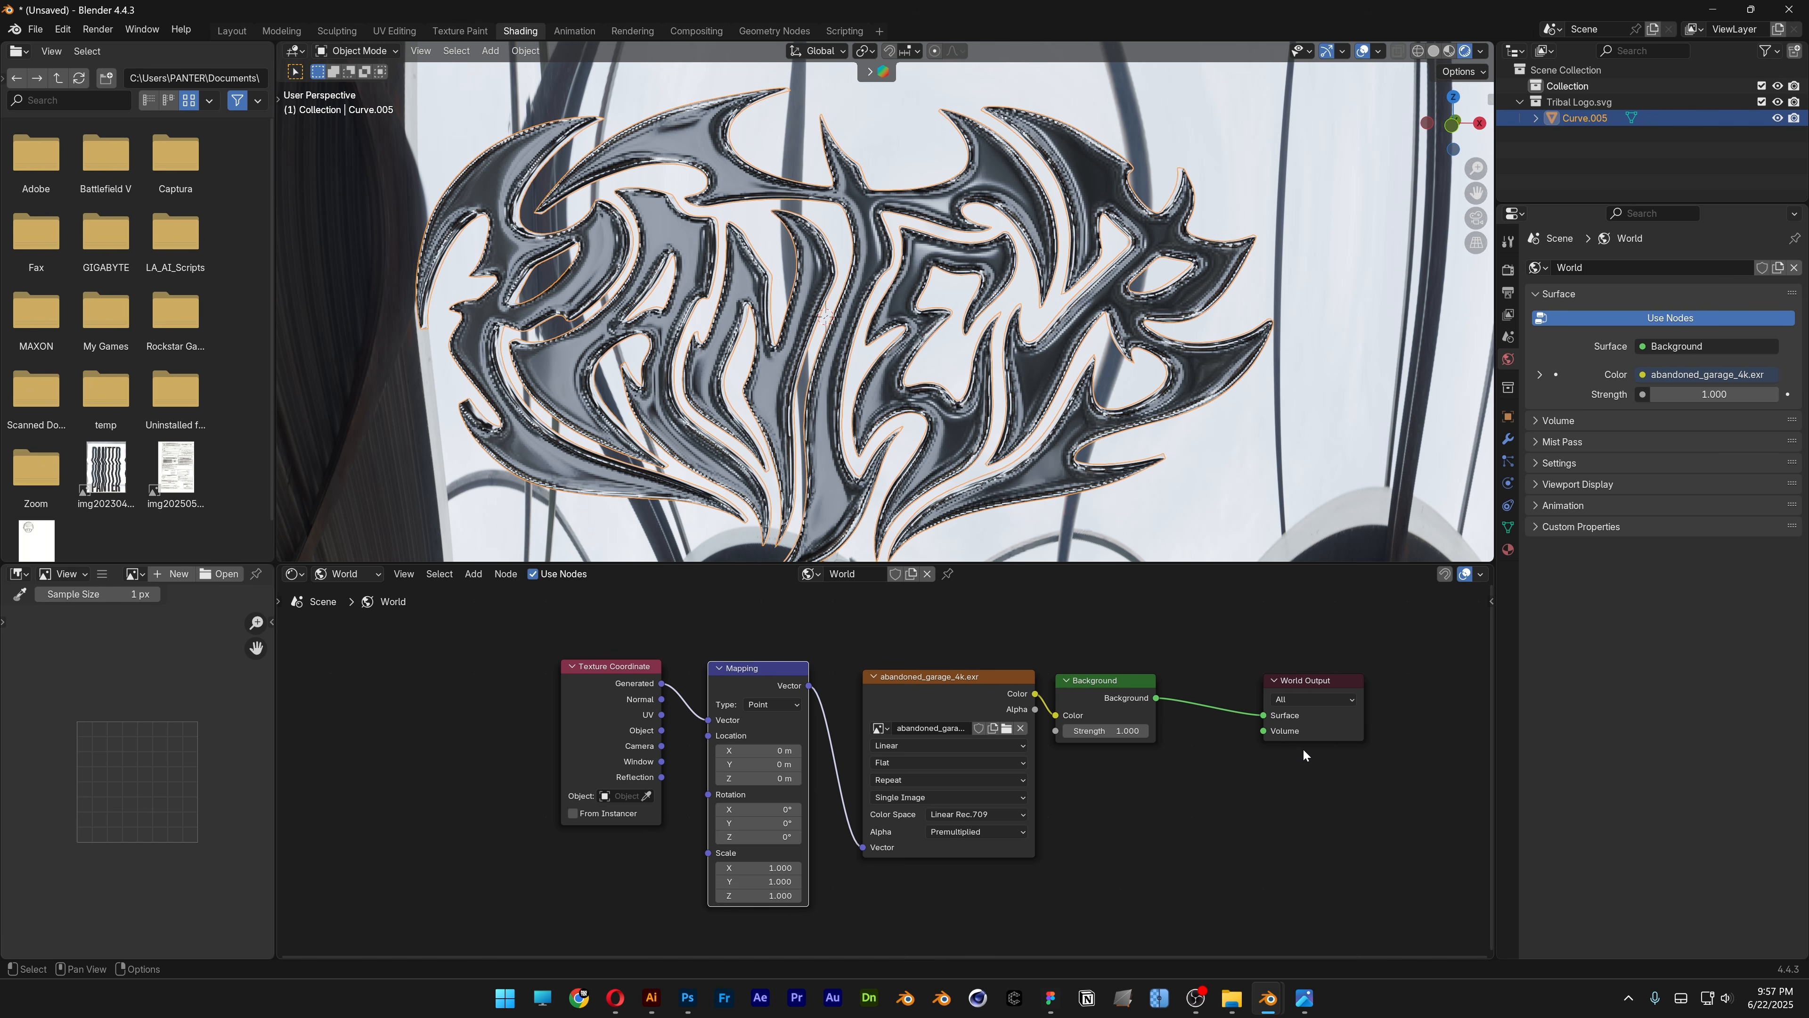
# Apply Shade Smooth to the chrome logo mesh.
pyautogui.scroll(4, 784, 333)
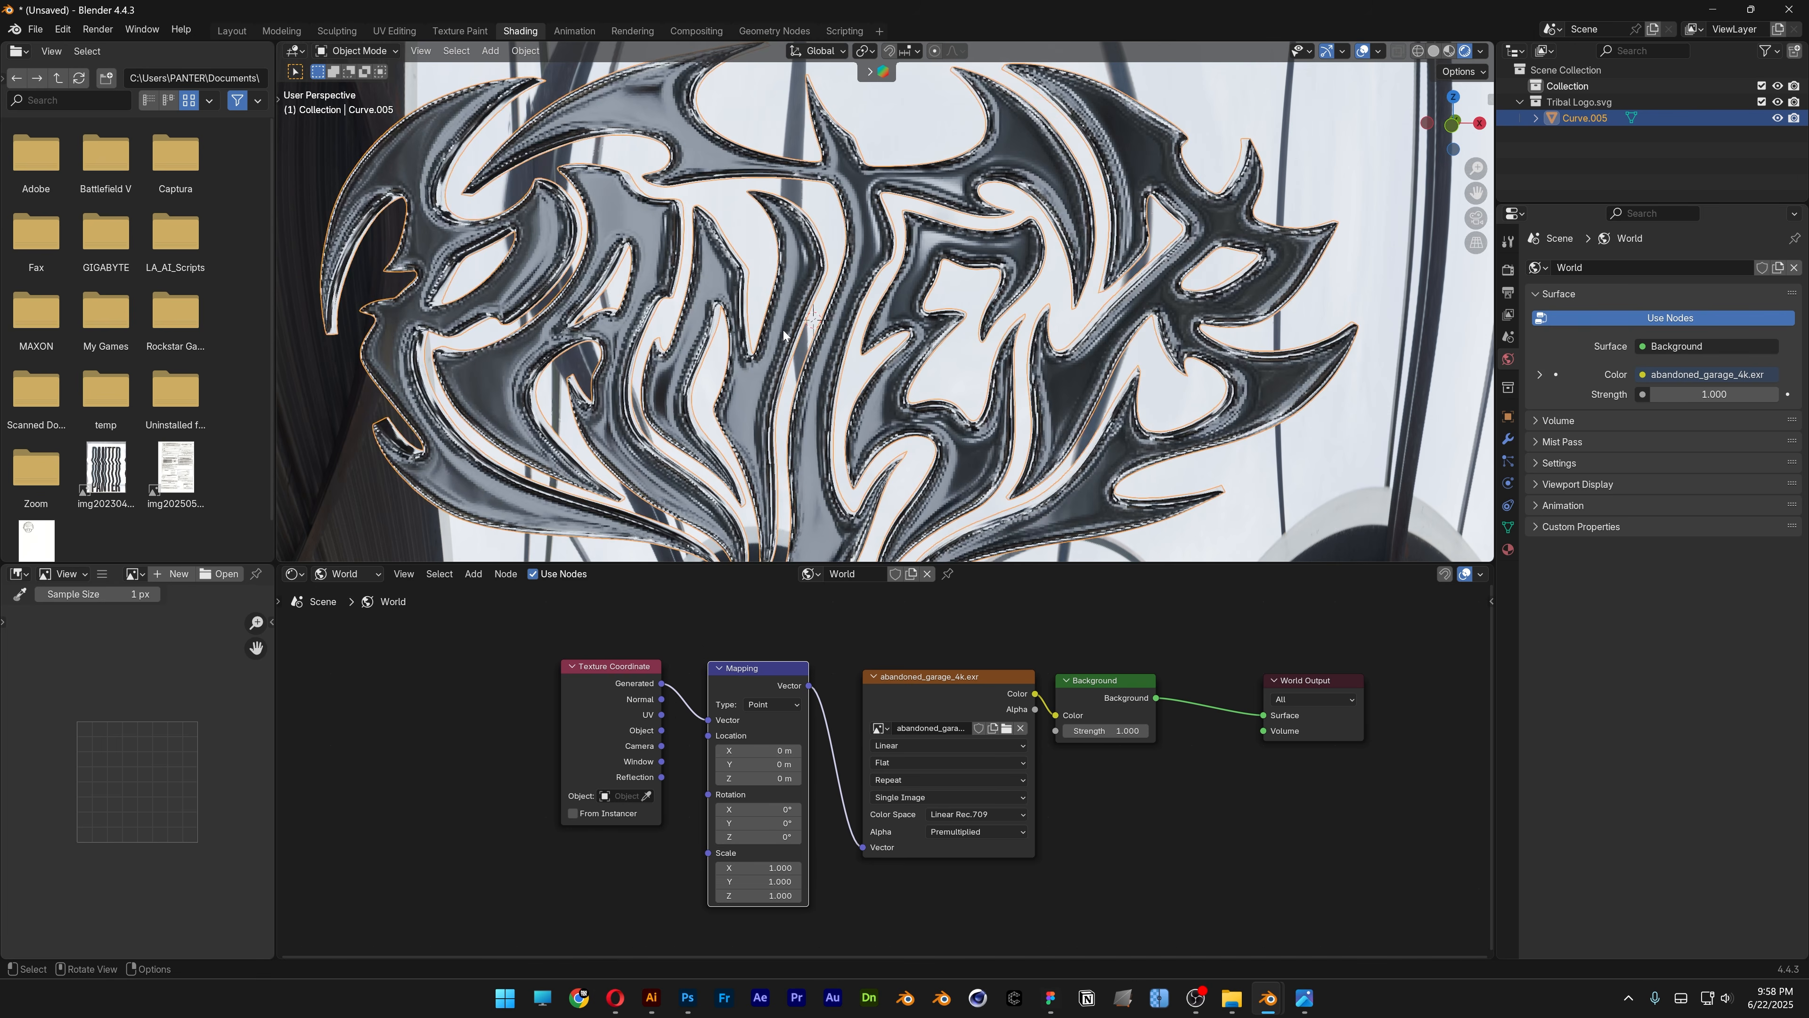
pyautogui.scroll(3, 783, 334)
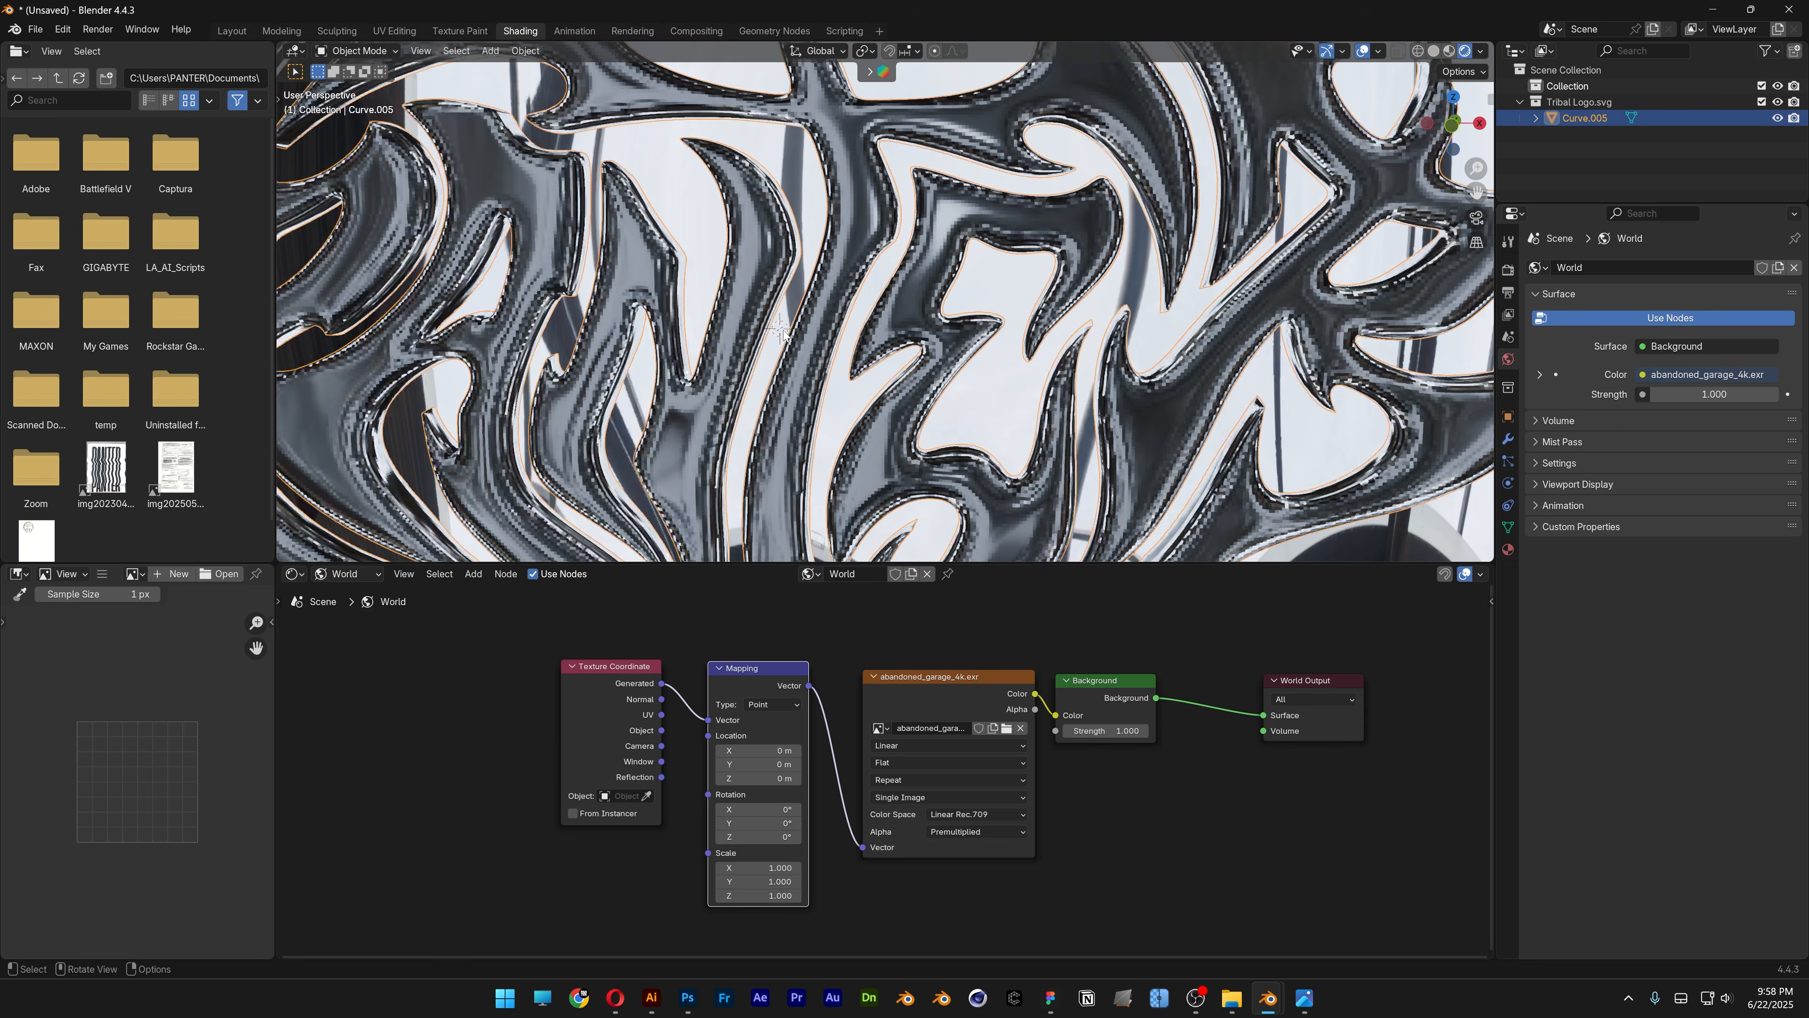
pyautogui.rightClick(762, 260)
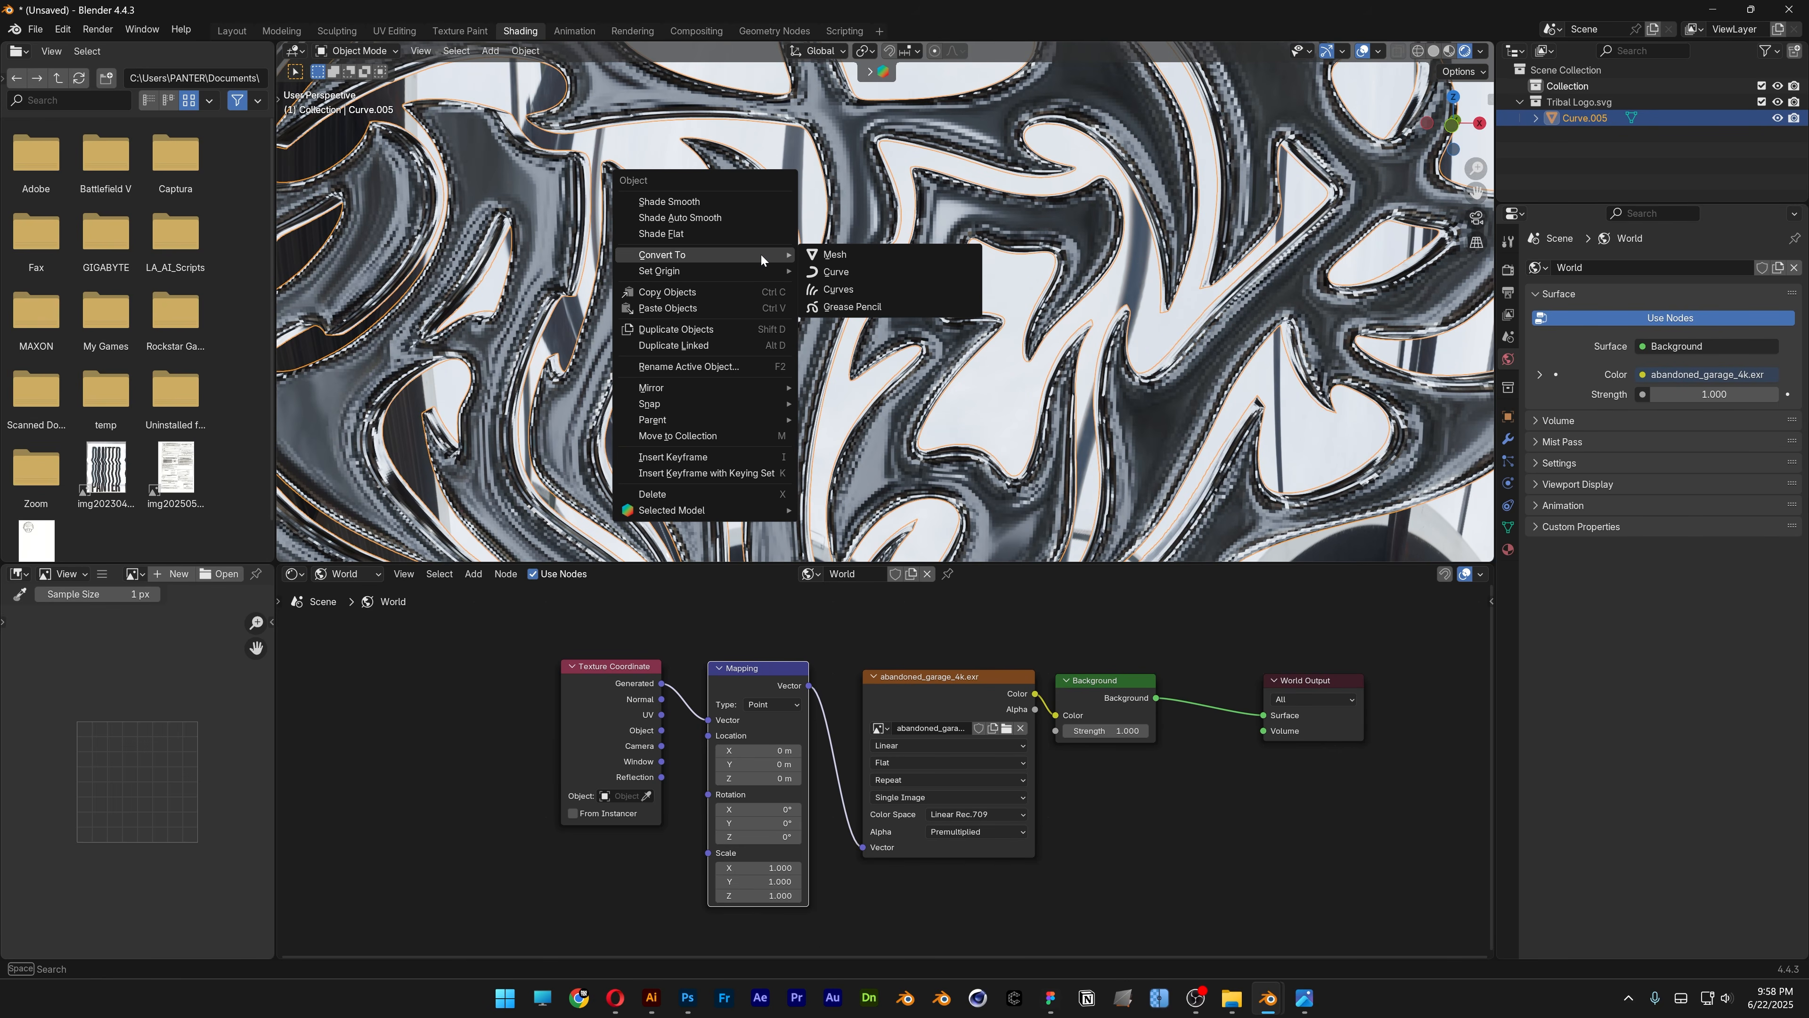
pyautogui.click(707, 203)
pyautogui.scroll(-7, 775, 213)
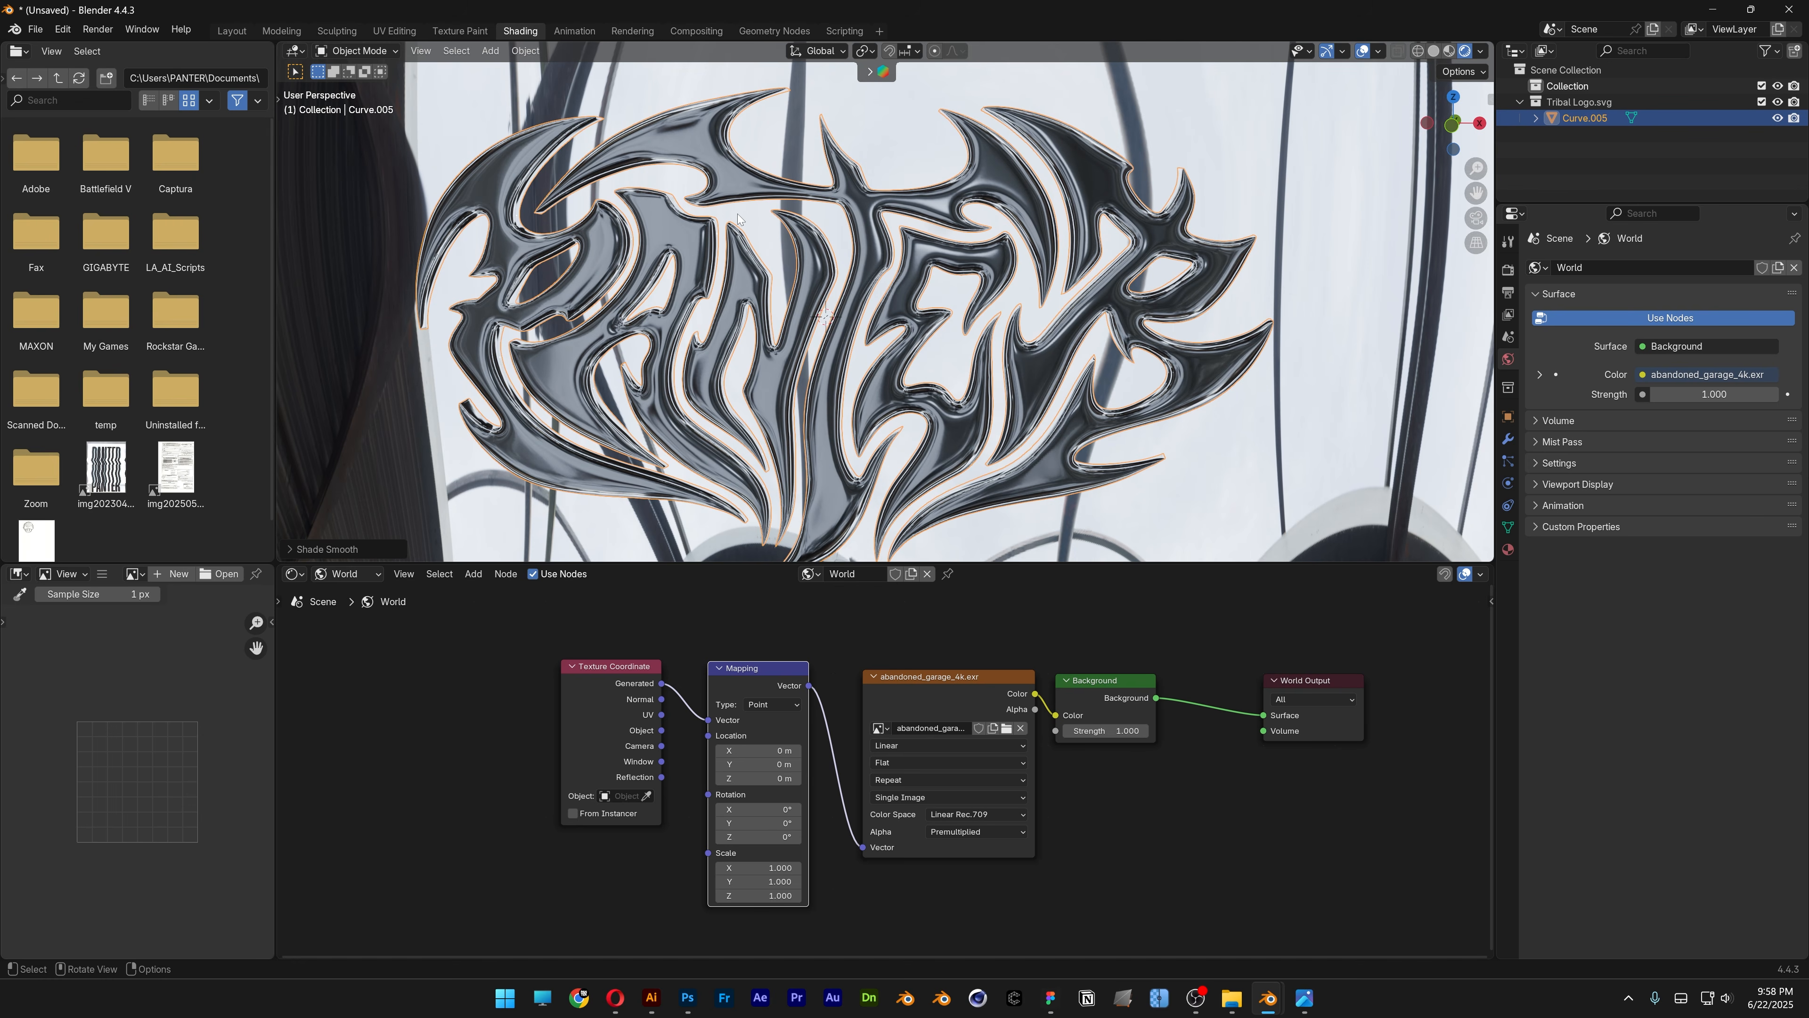
# Duplicate the Background node in the world node tree and place the copy directly beneath the original.
pyautogui.moveTo(774, 214); pyautogui.dragTo(1118, 221, button='middle')
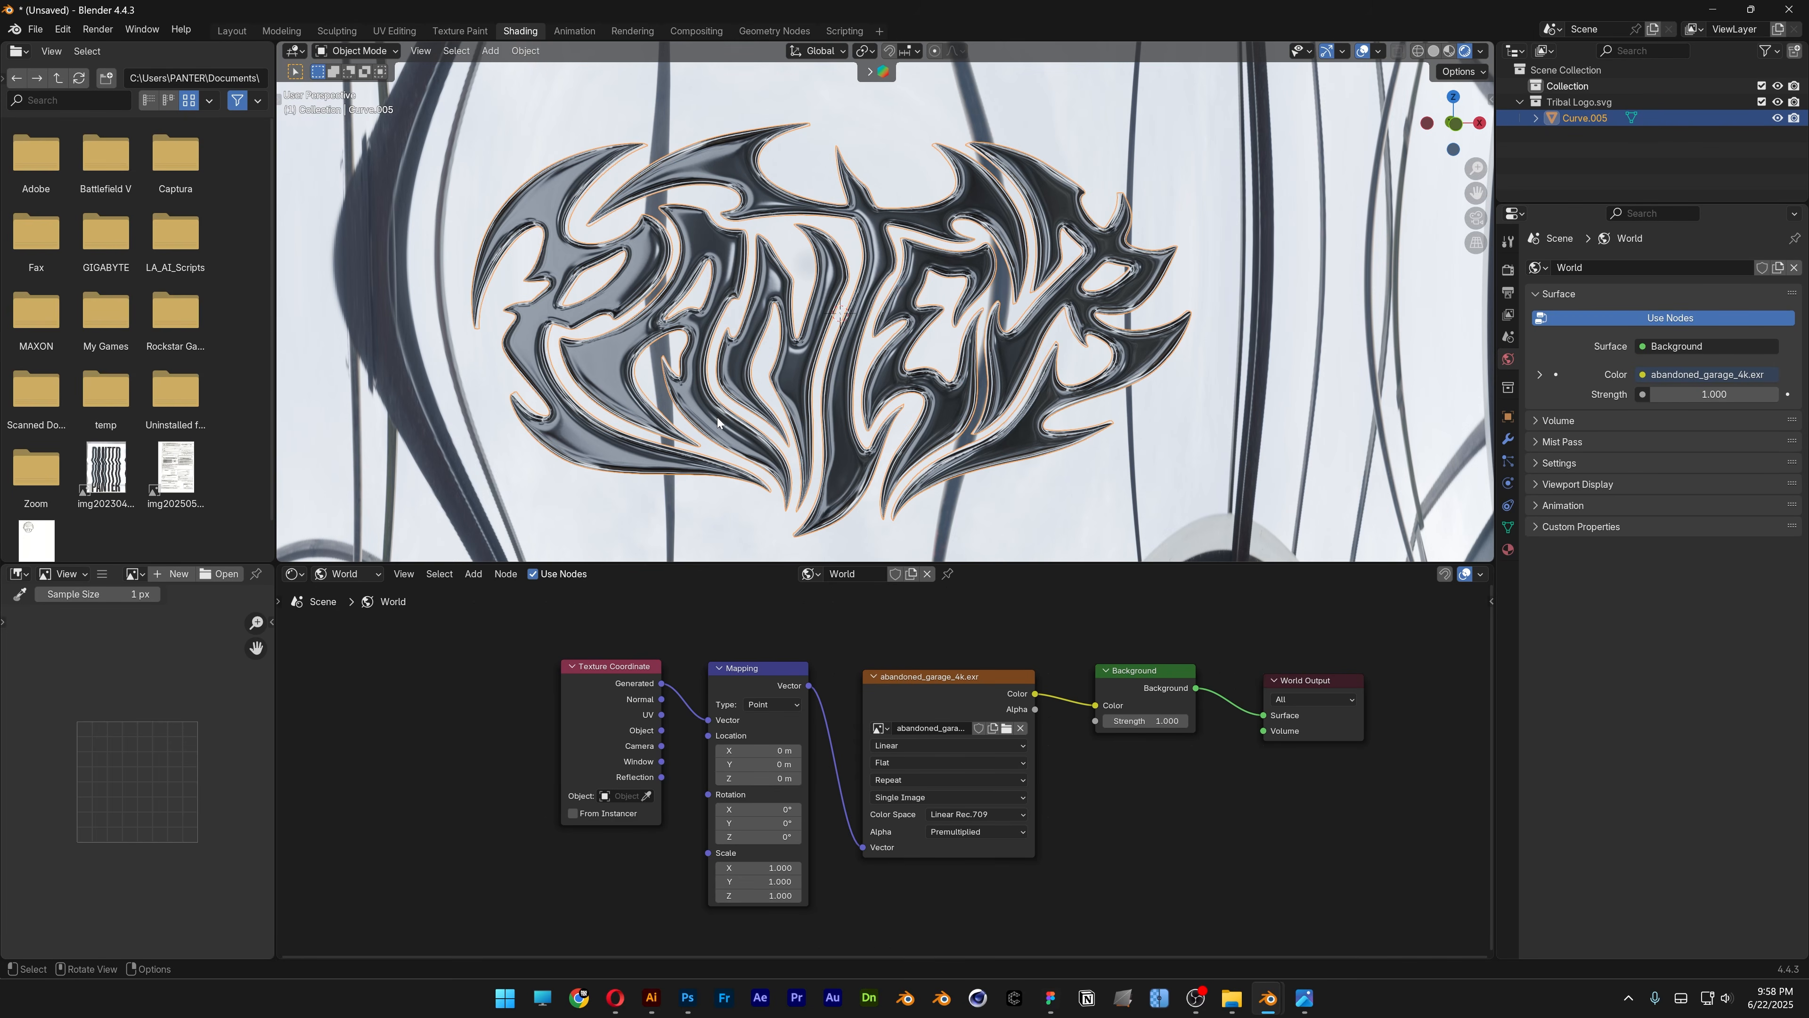
pyautogui.click(1145, 674)
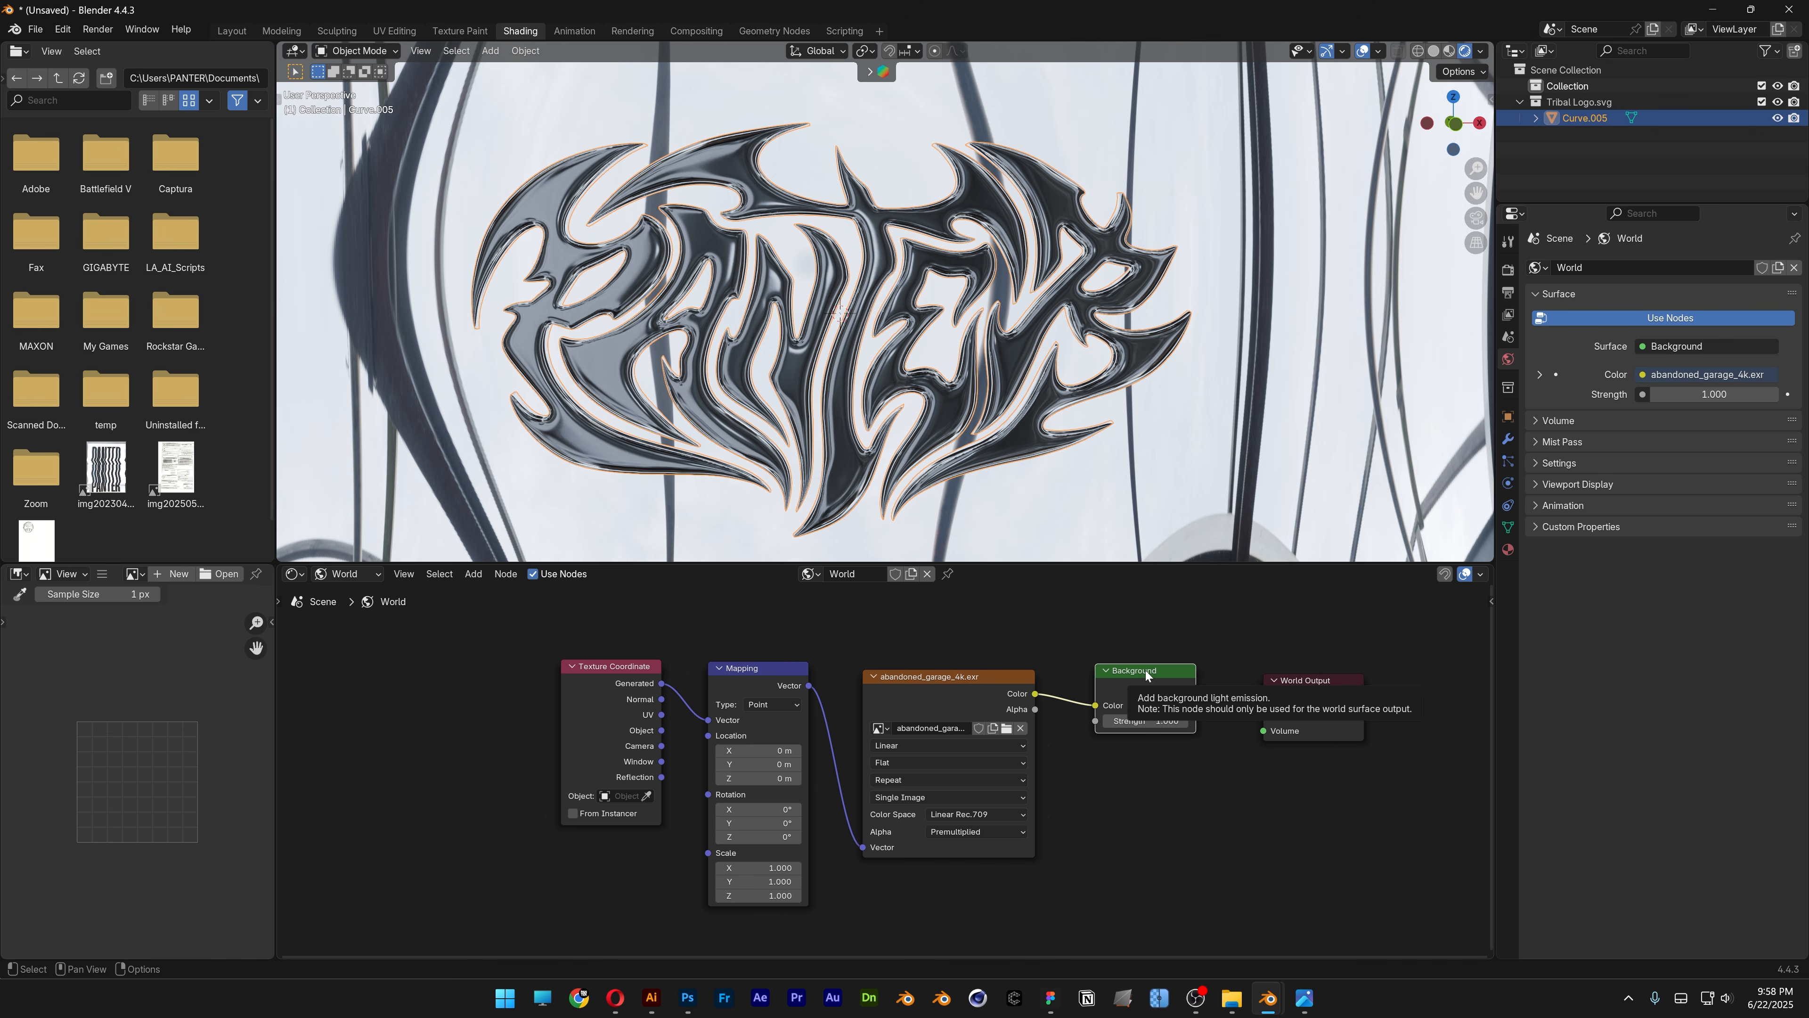
pyautogui.moveTo(1147, 674); pyautogui.dragTo(1146, 677)
pyautogui.click(1144, 780)
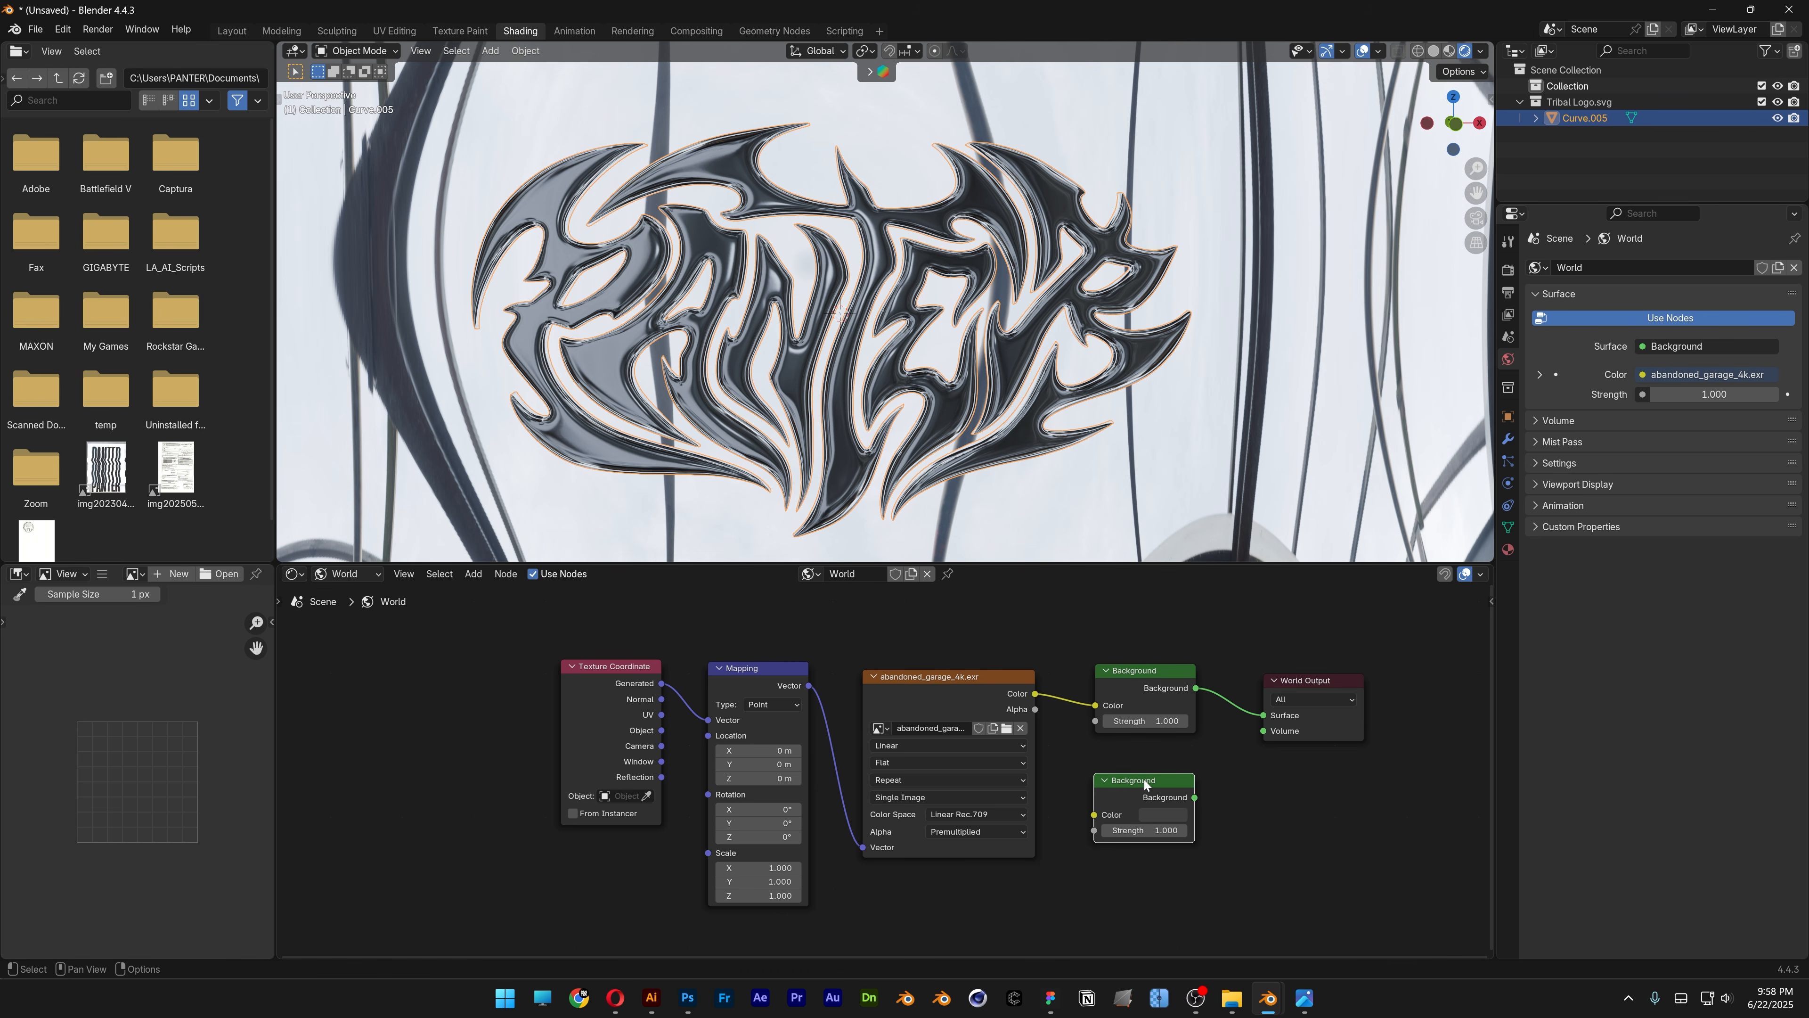
# Add a Mix Shader node to the world node tree.
pyautogui.click(1320, 828)
pyautogui.hotkey('shift', 'a')
pyautogui.write('mix shade')
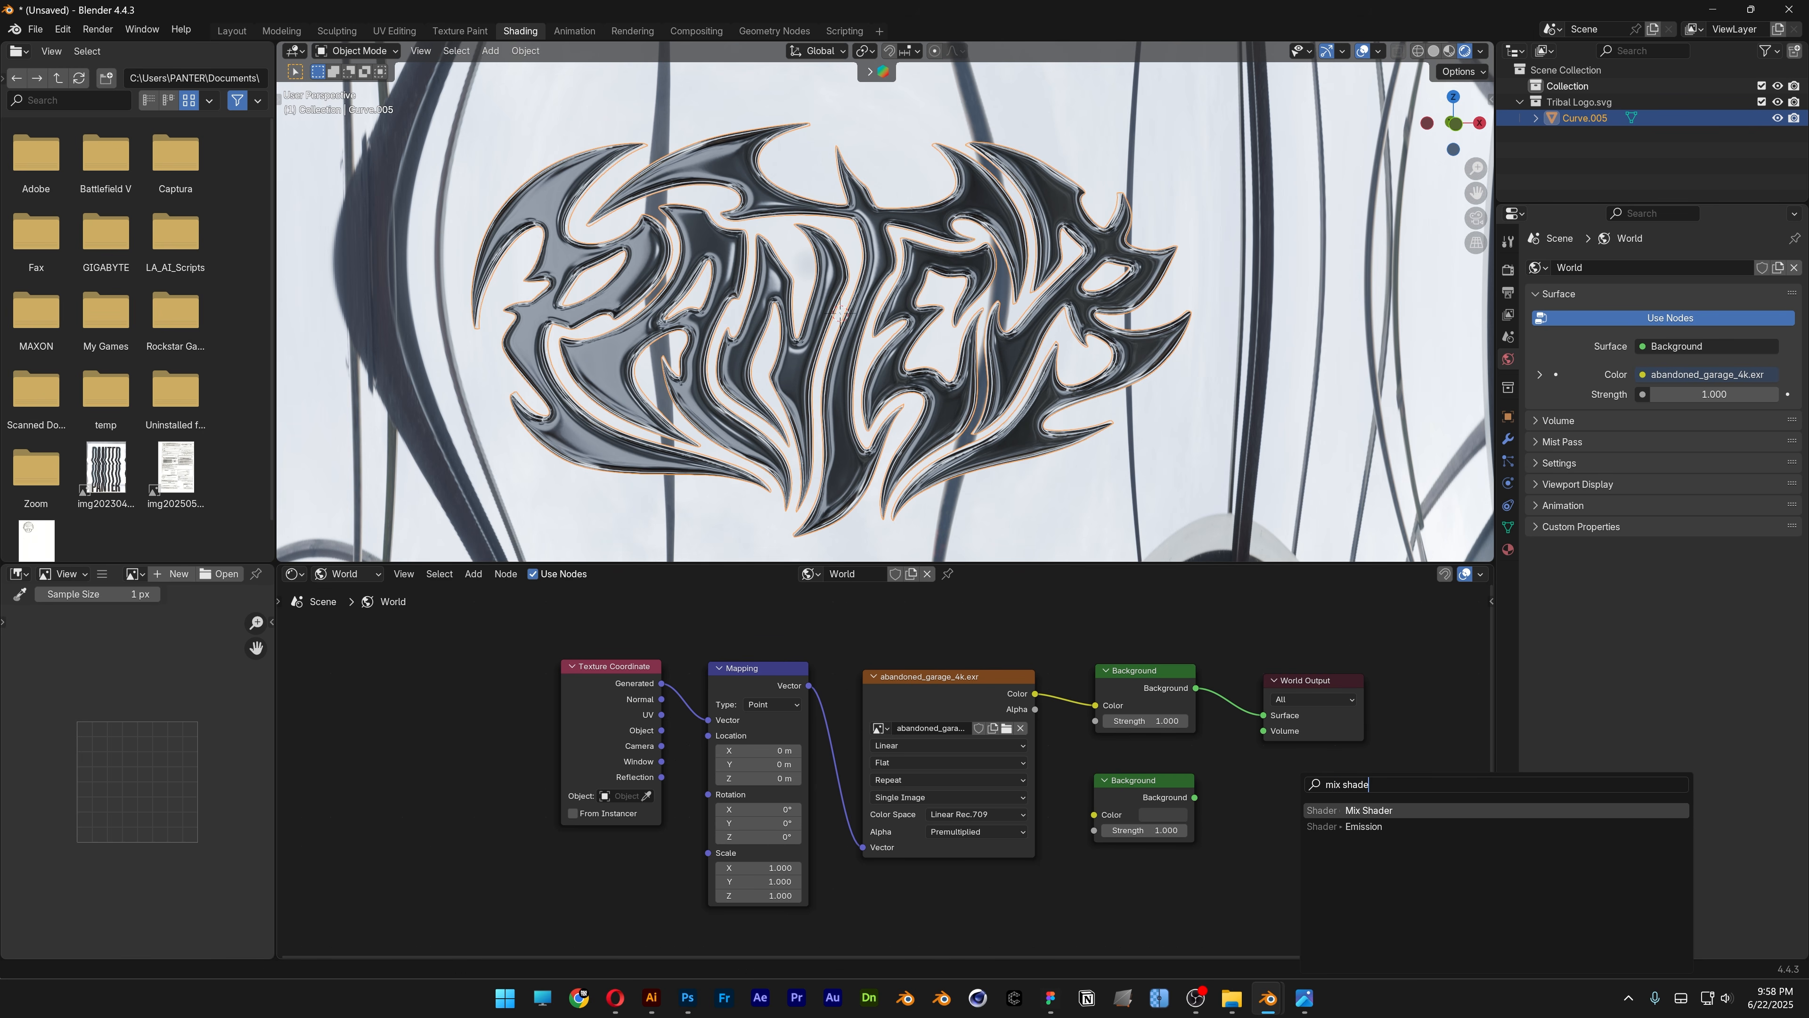
pyautogui.press('Return')
pyautogui.click(1255, 799)
# Add a Light Path node and place it above the Background nodes.
pyautogui.hotkey('shift', 'a')
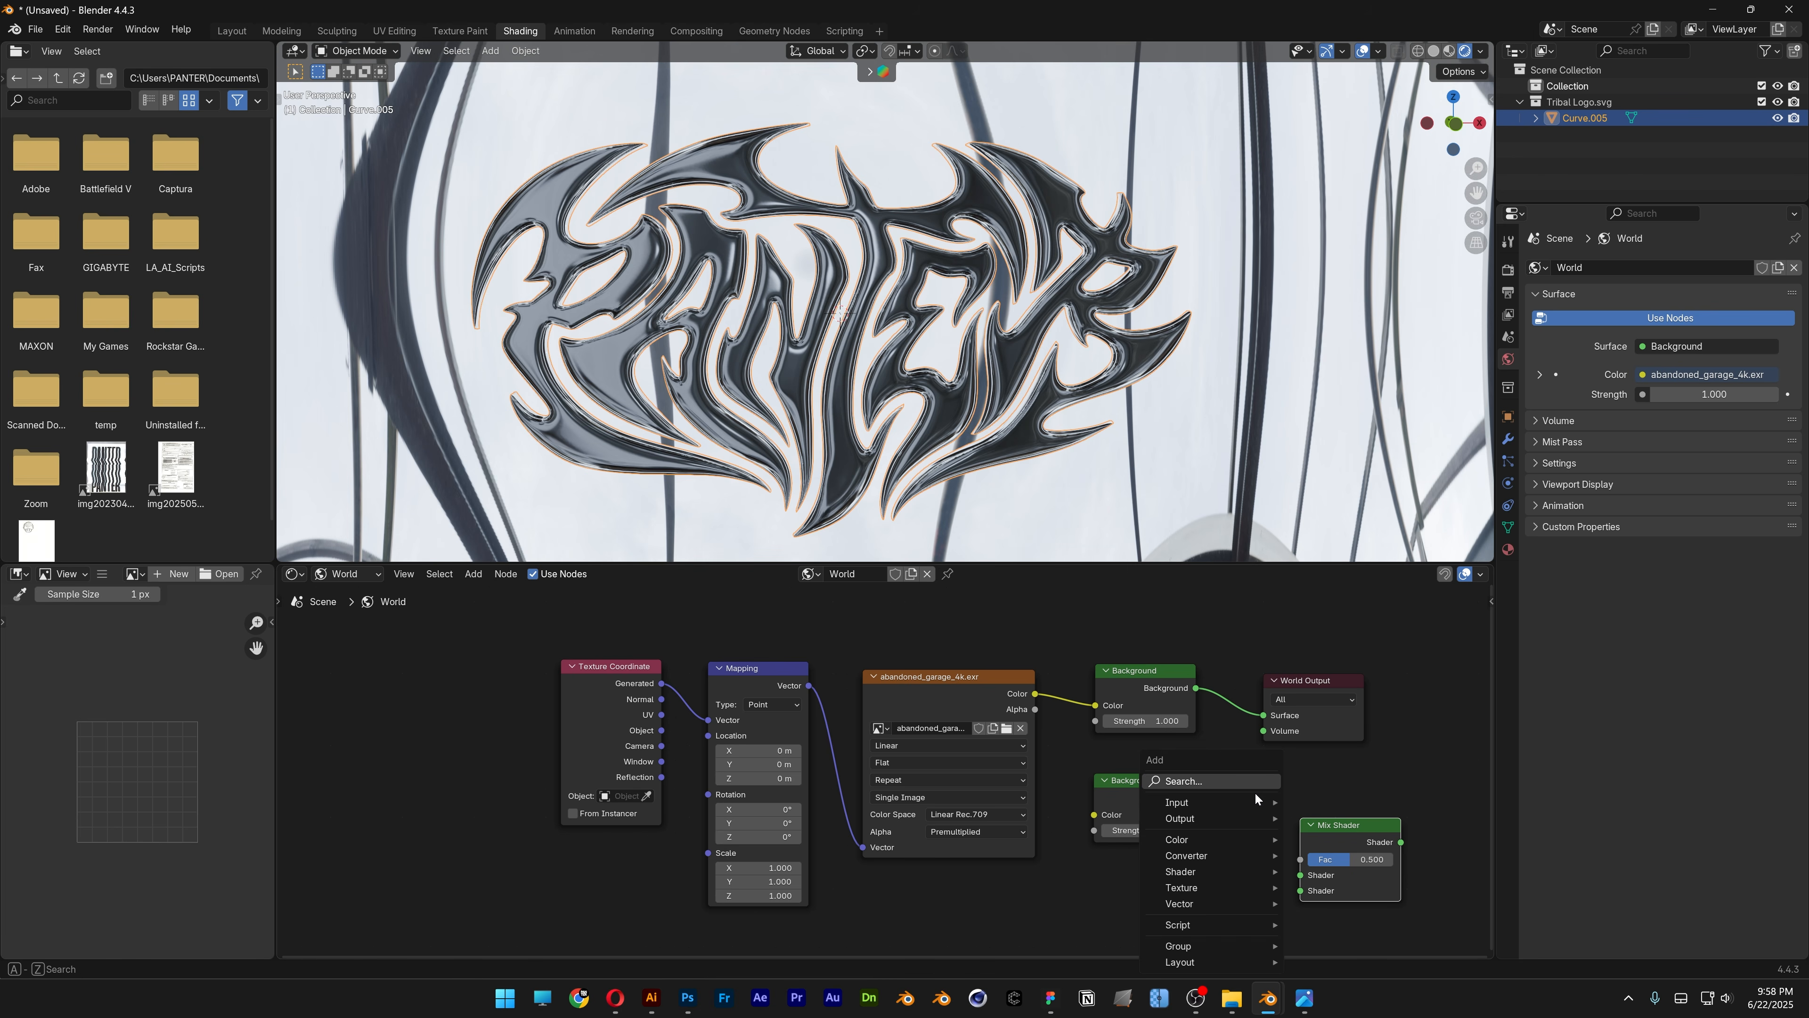
pyautogui.write('light p')
pyautogui.press('Return')
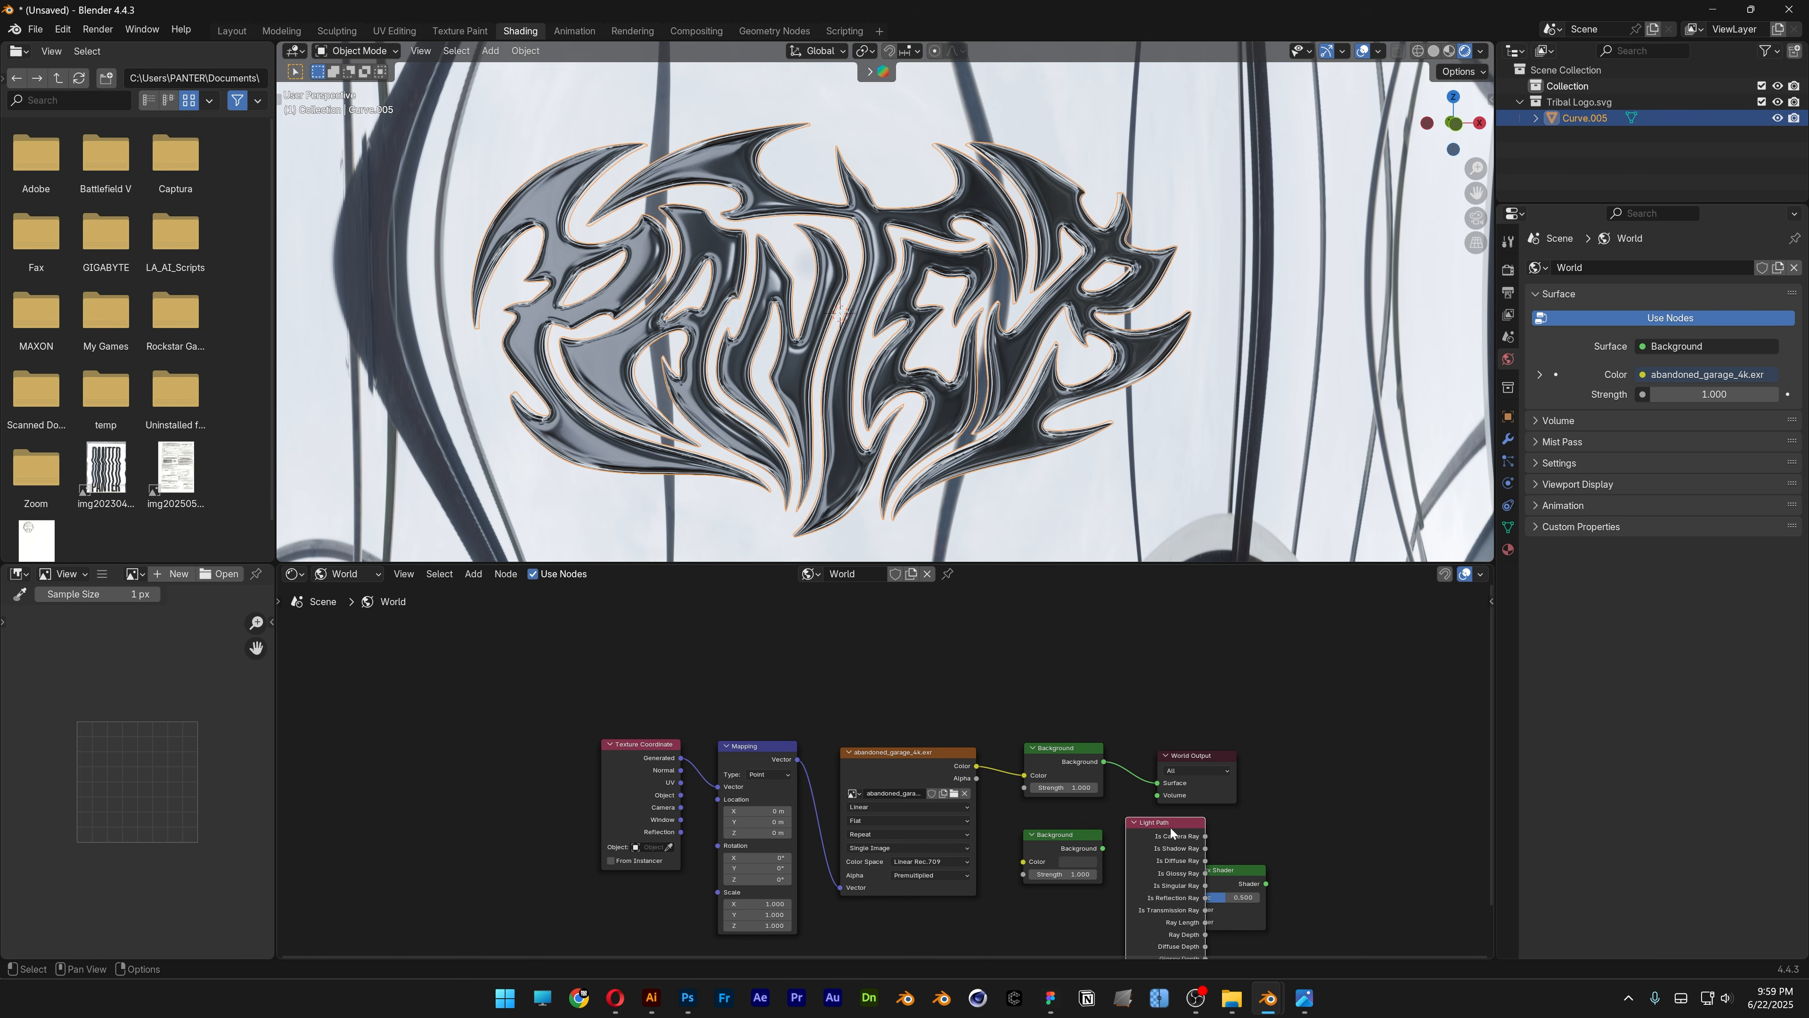
pyautogui.moveTo(1171, 824); pyautogui.dragTo(1069, 706)
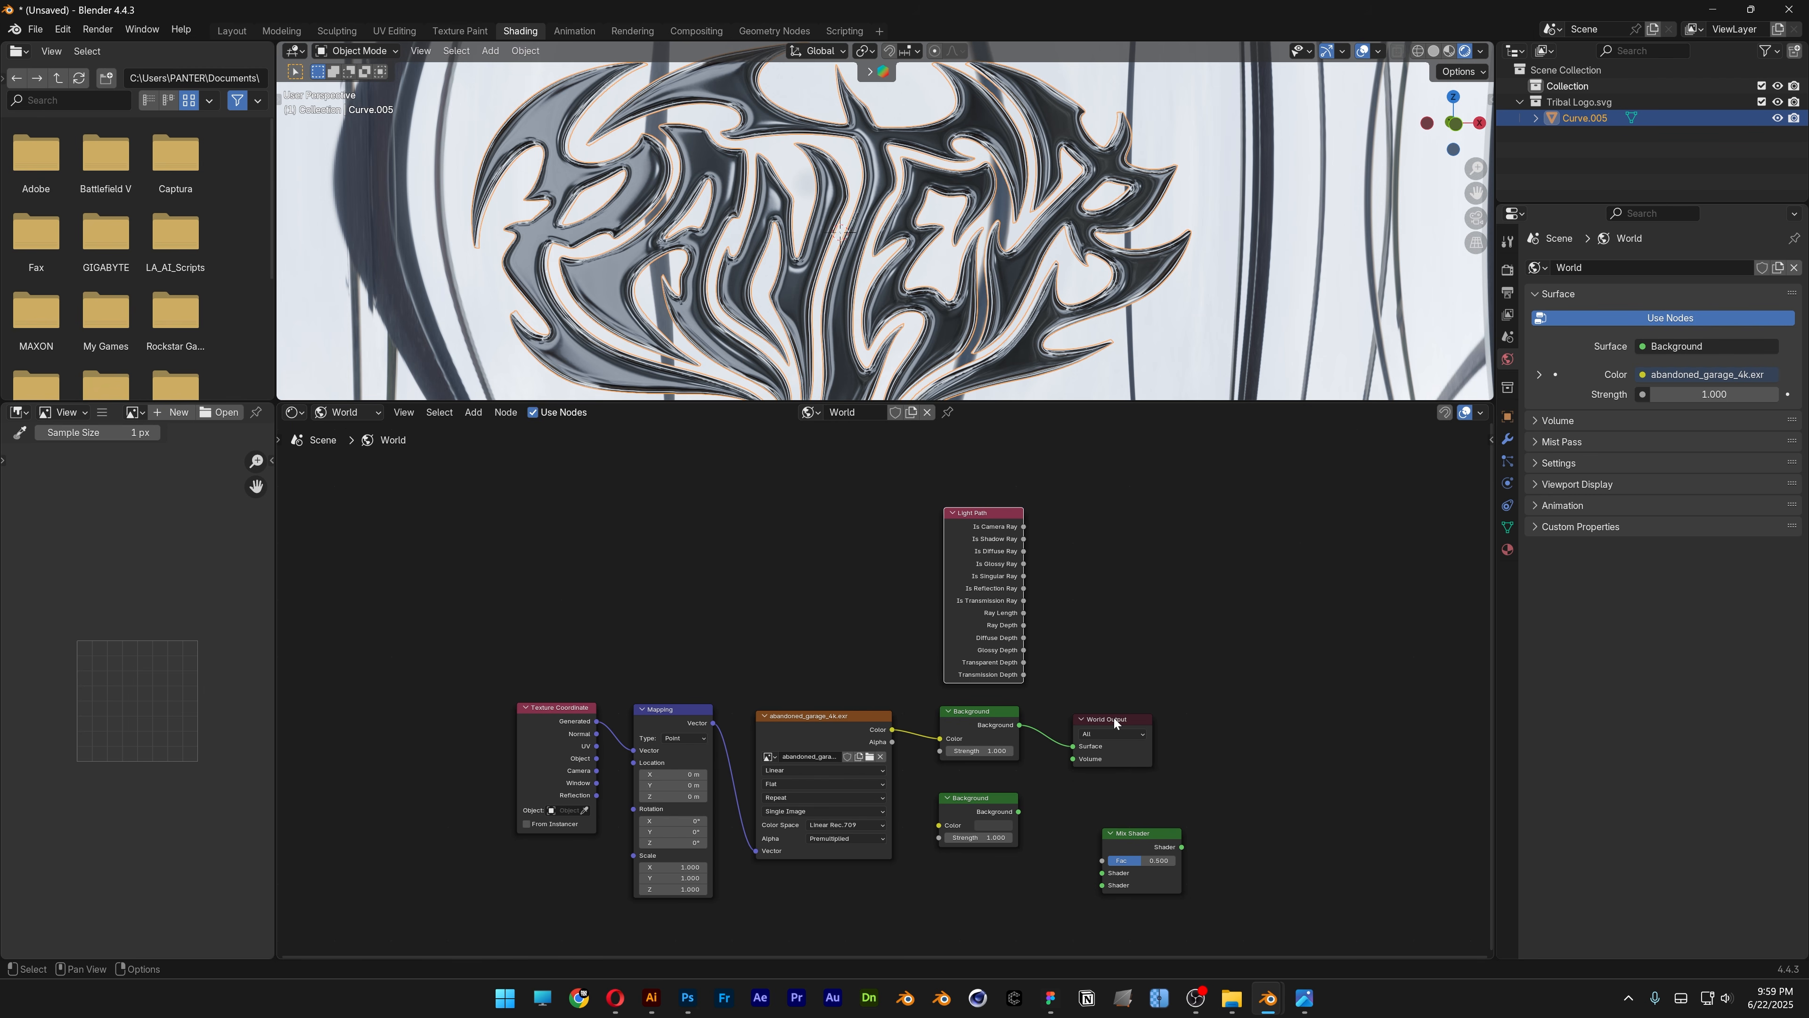
# Insert the Mix Shader between Background and World Output, and link Light Path's Is Camera Ray to its Fac.
pyautogui.moveTo(1116, 722); pyautogui.dragTo(1261, 708)
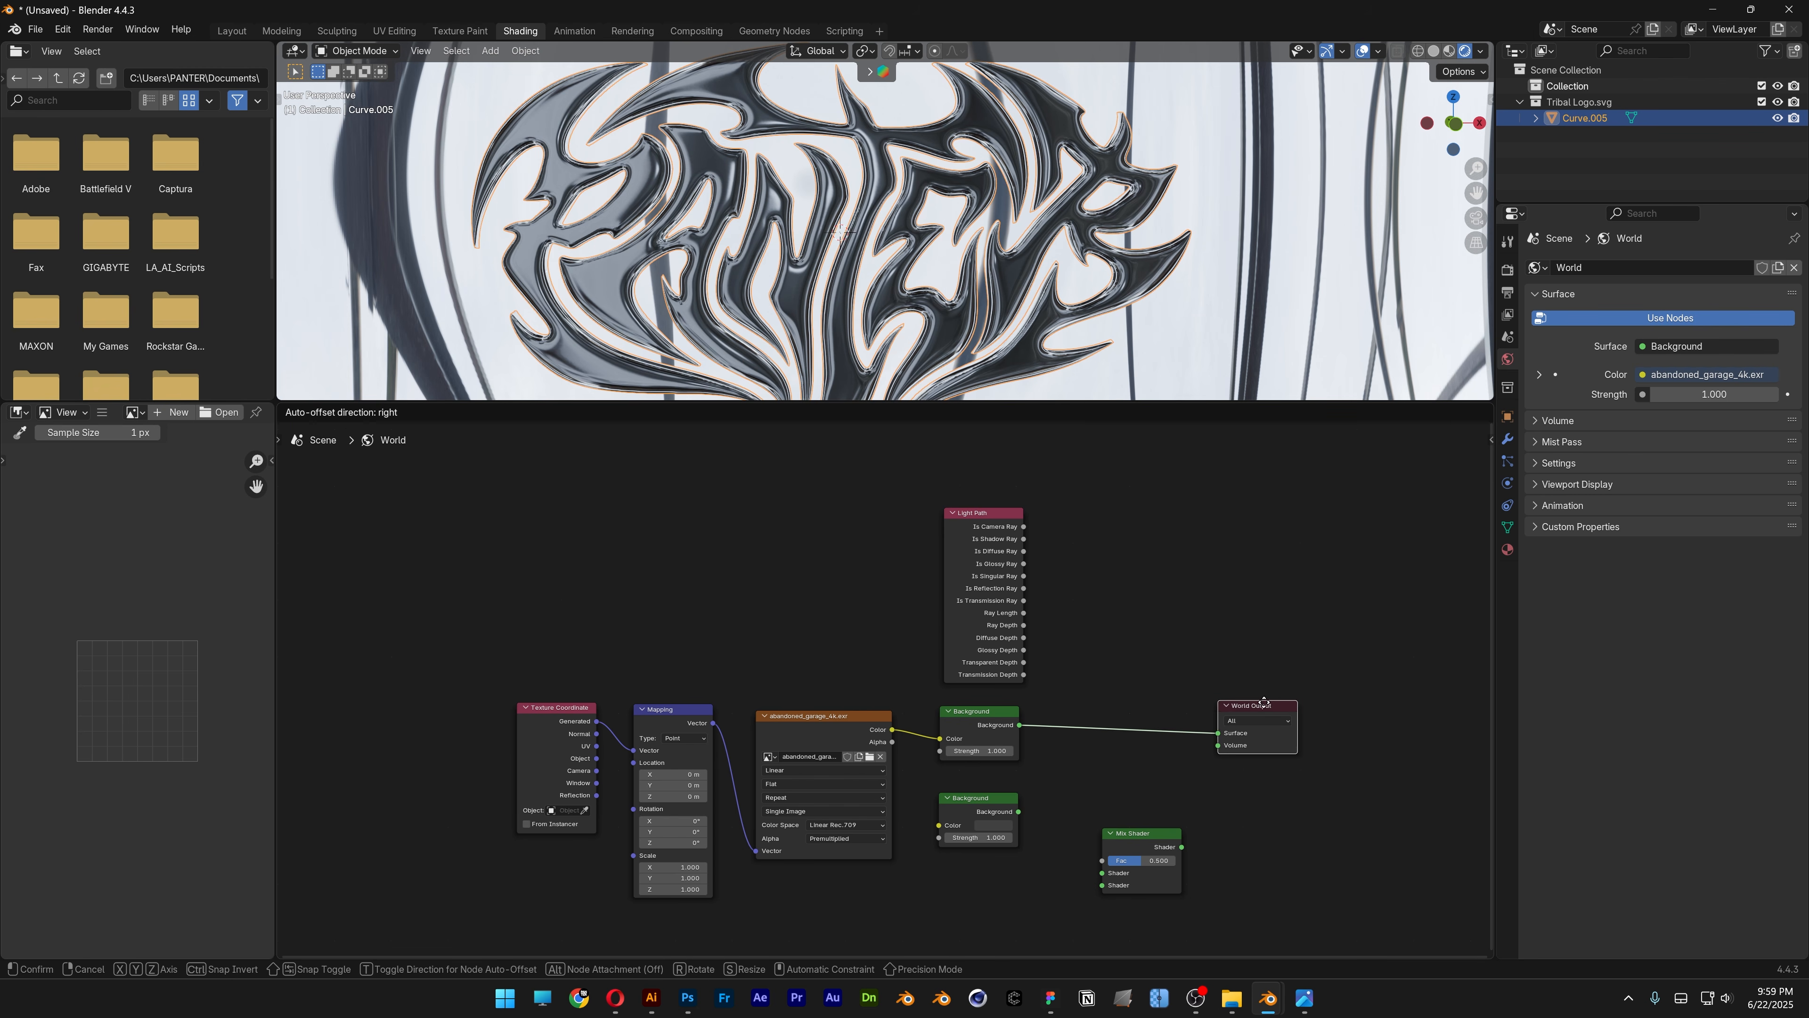
pyautogui.moveTo(1154, 841); pyautogui.dragTo(1136, 704)
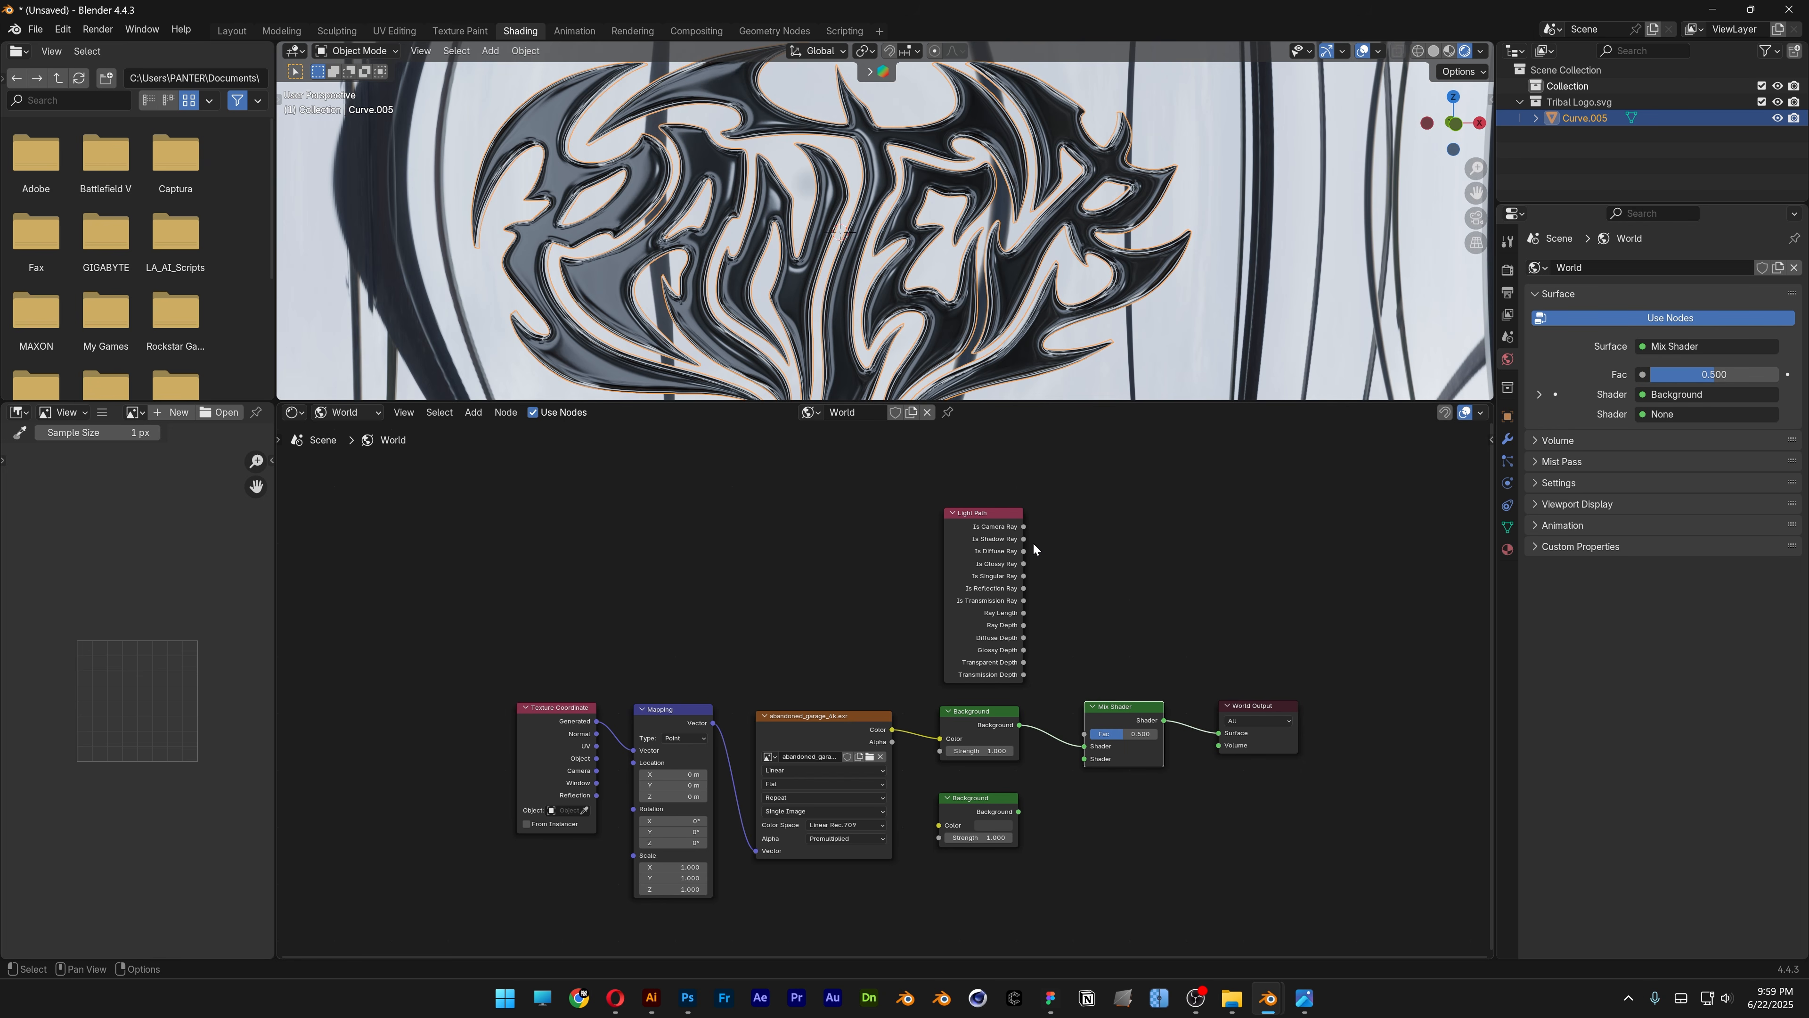
pyautogui.moveTo(1024, 527); pyautogui.dragTo(1080, 737)
pyautogui.moveTo(1093, 403); pyautogui.dragTo(1094, 525)
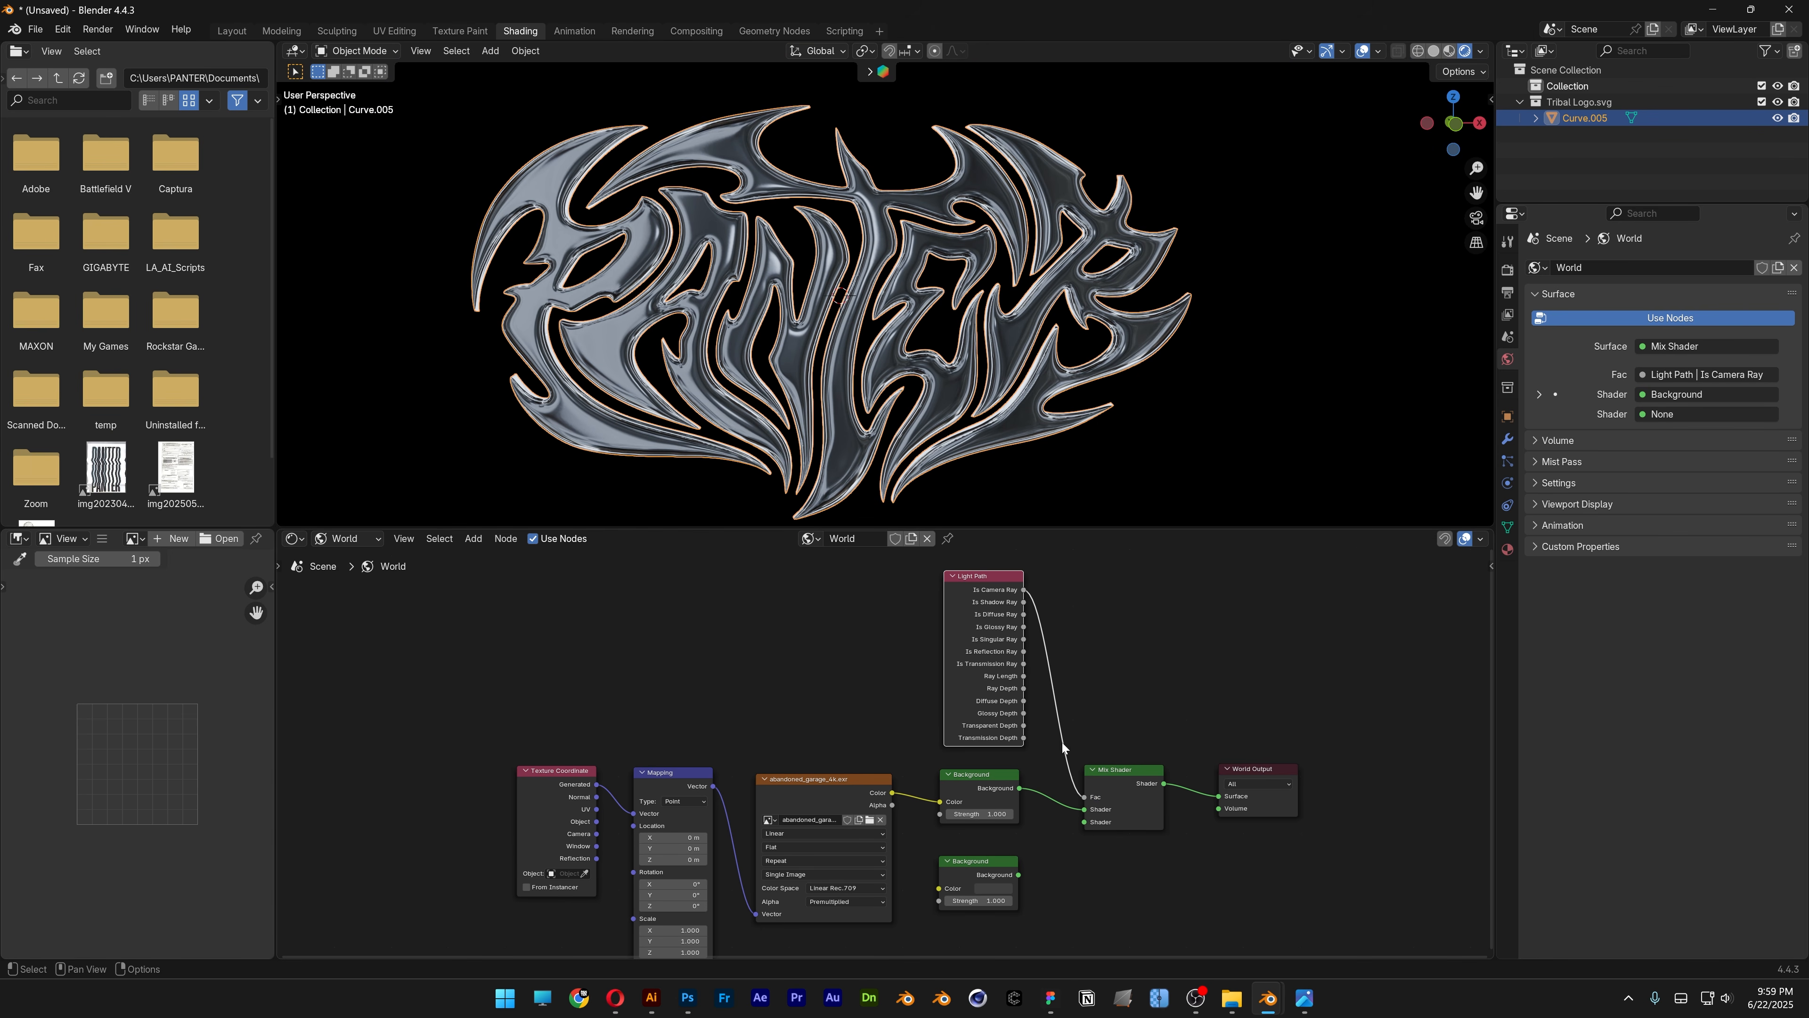
# Link the duplicated Background to the Mix Shader's second Shader input and set its color to black.
pyautogui.click(991, 867)
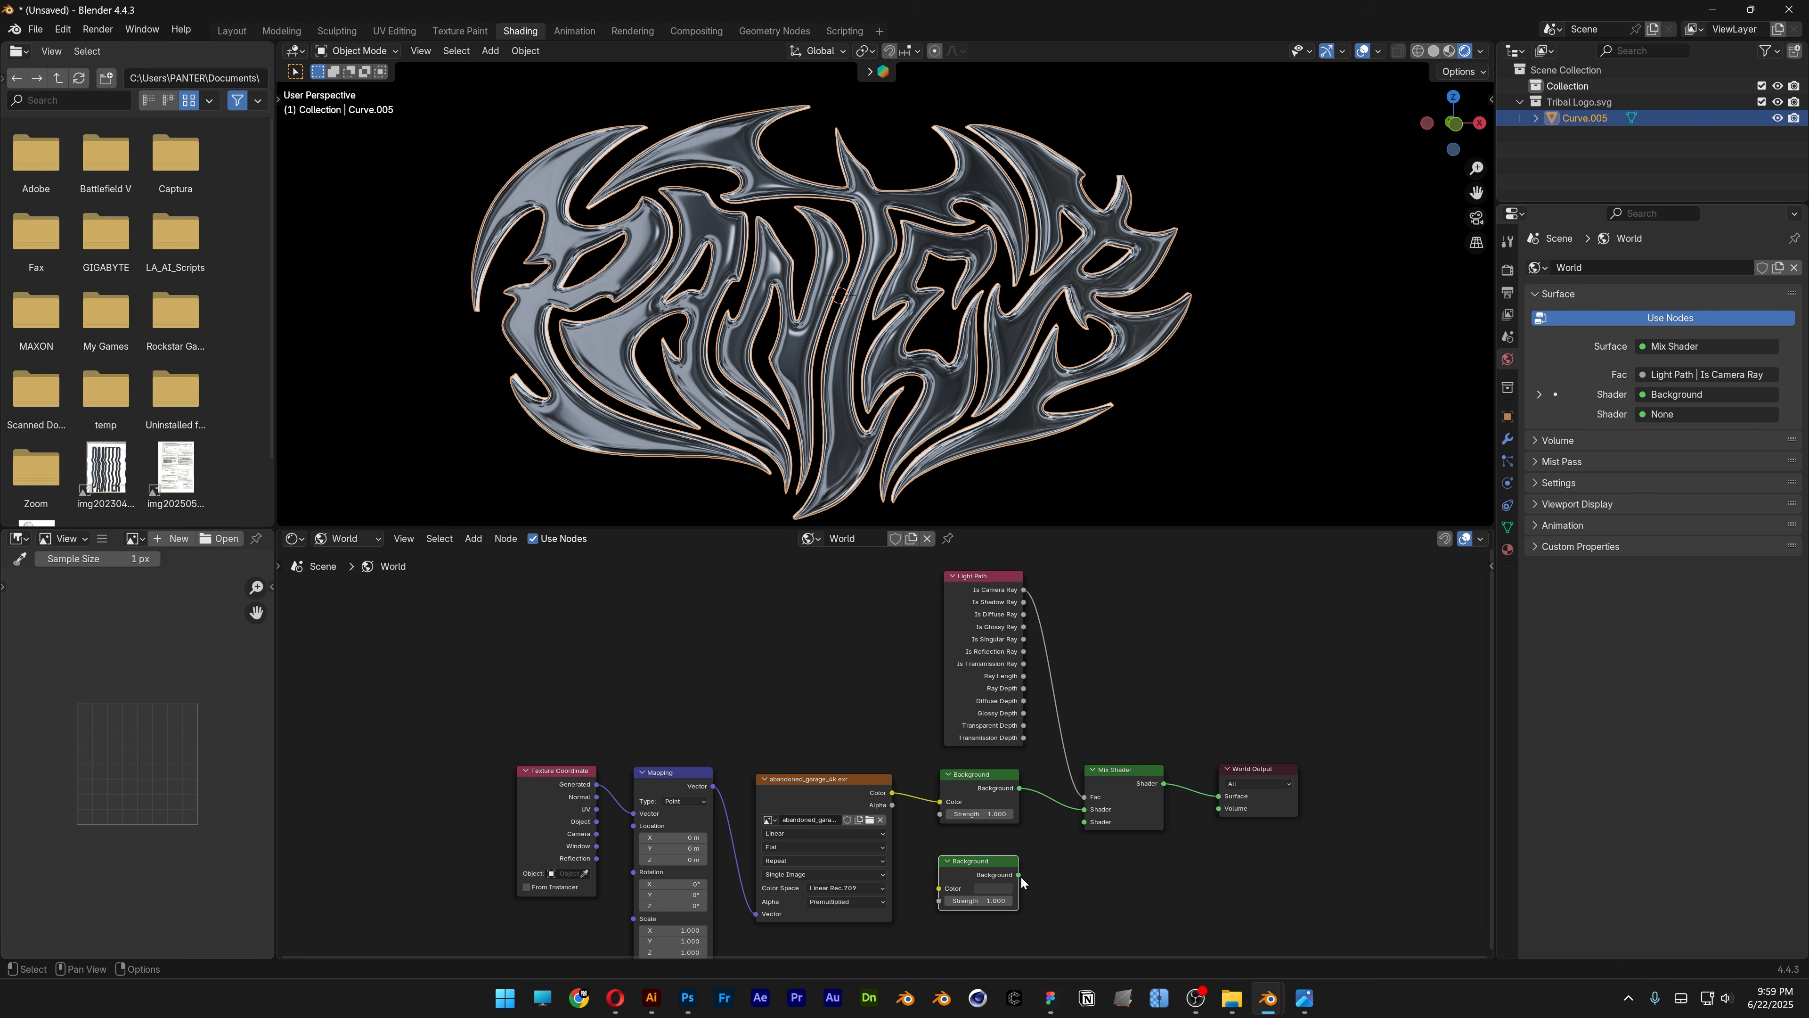
pyautogui.moveTo(1021, 877); pyautogui.dragTo(1079, 793)
pyautogui.click(995, 890)
pyautogui.click(1050, 767)
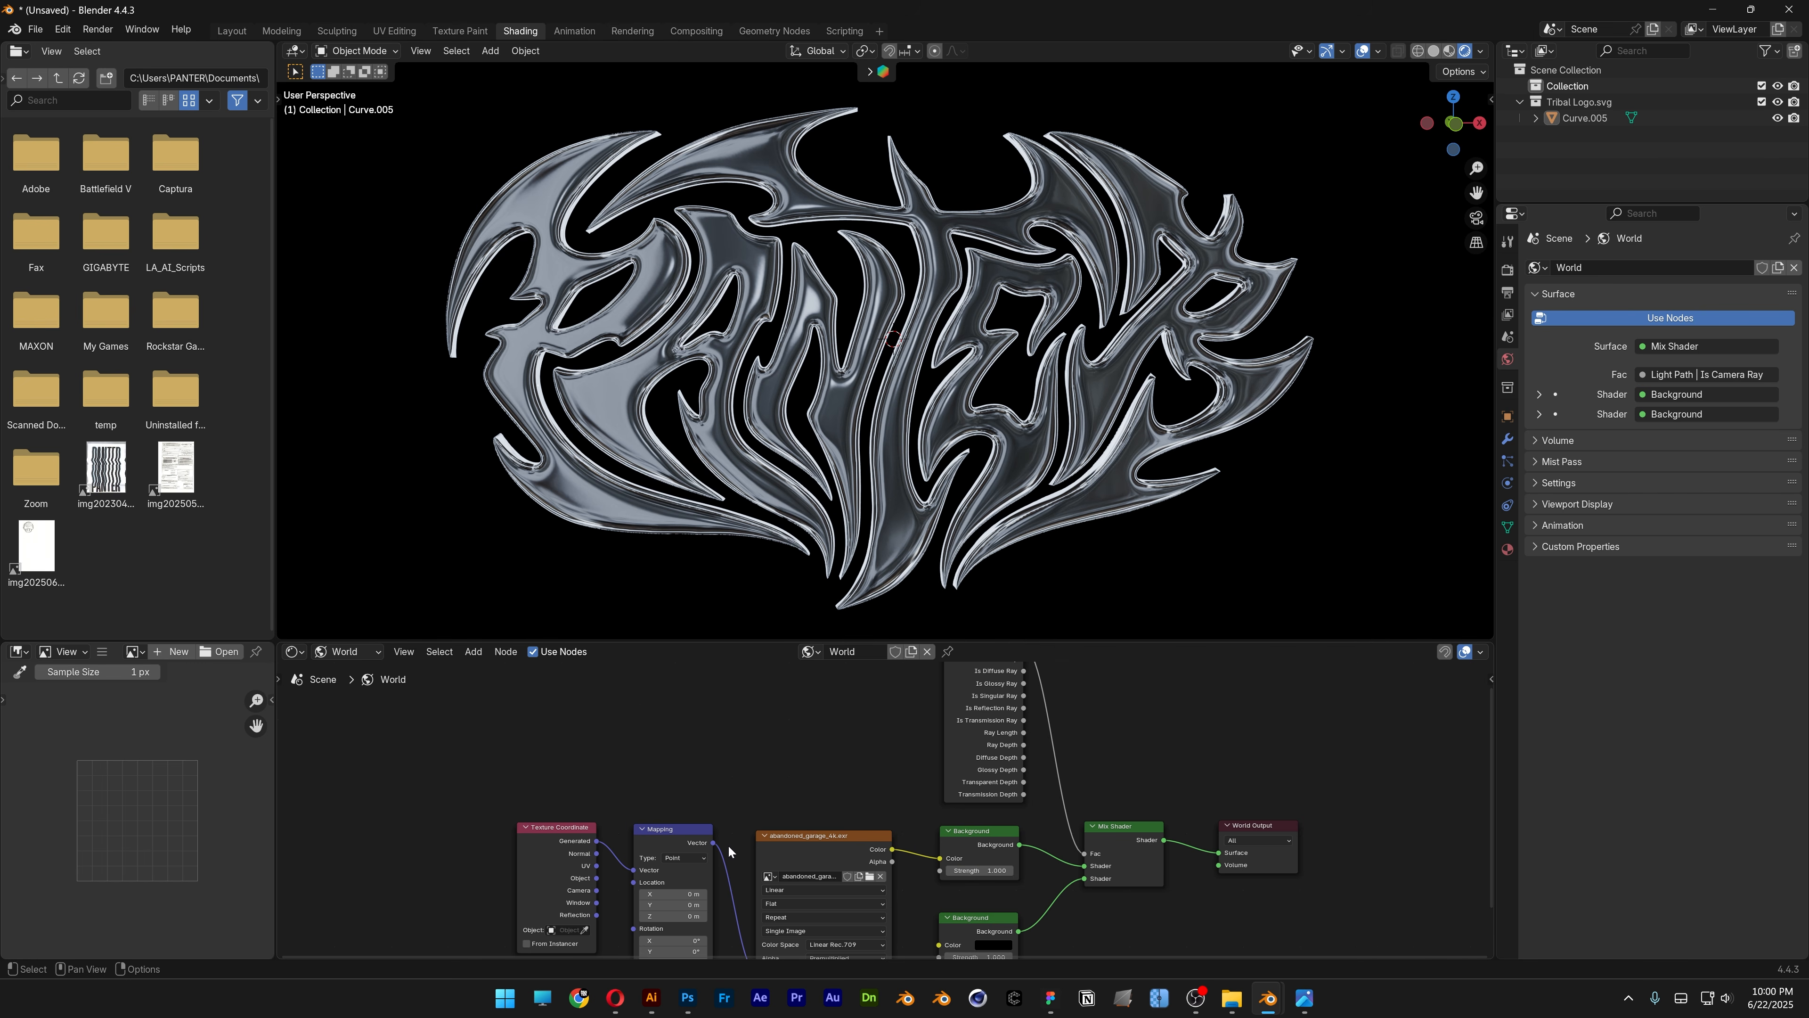
# Set the Mapping node's rotation to X 64.6°, Y -12.6° and Z 50.7° to reposition the HDRI reflections.
pyautogui.scroll(3, 727, 844)
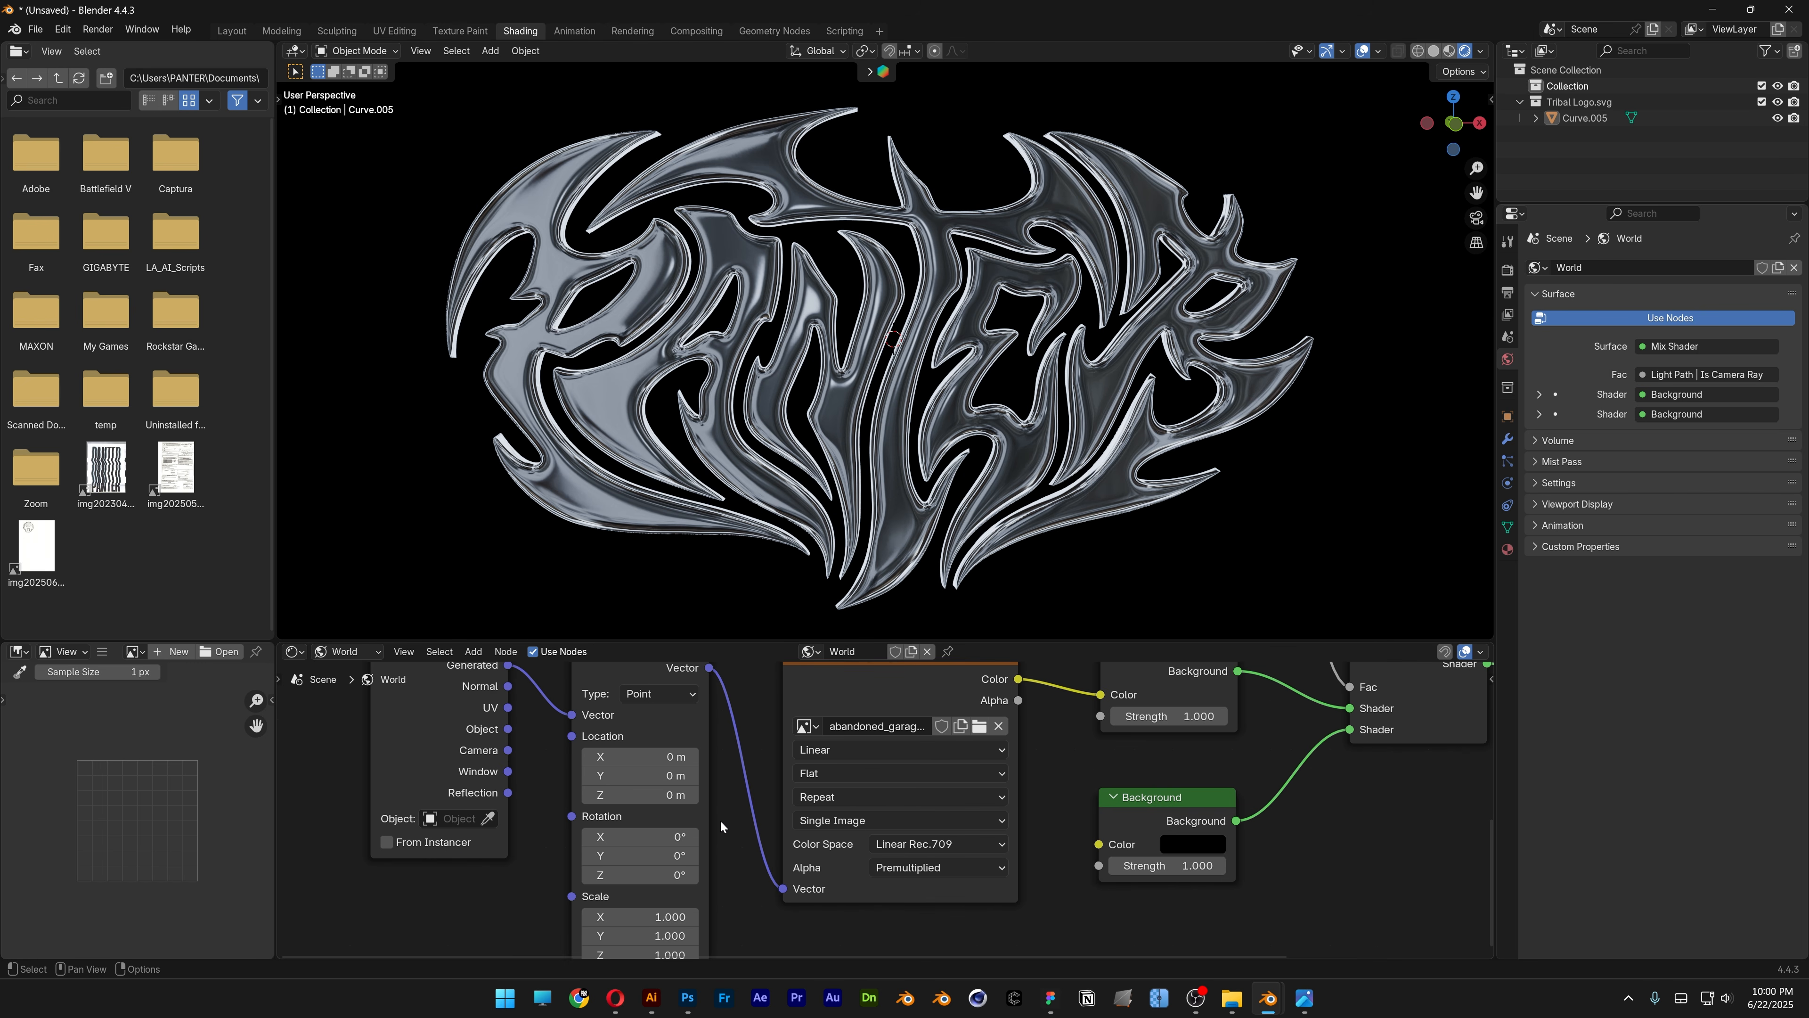
pyautogui.moveTo(721, 827); pyautogui.dragTo(819, 778, button='middle')
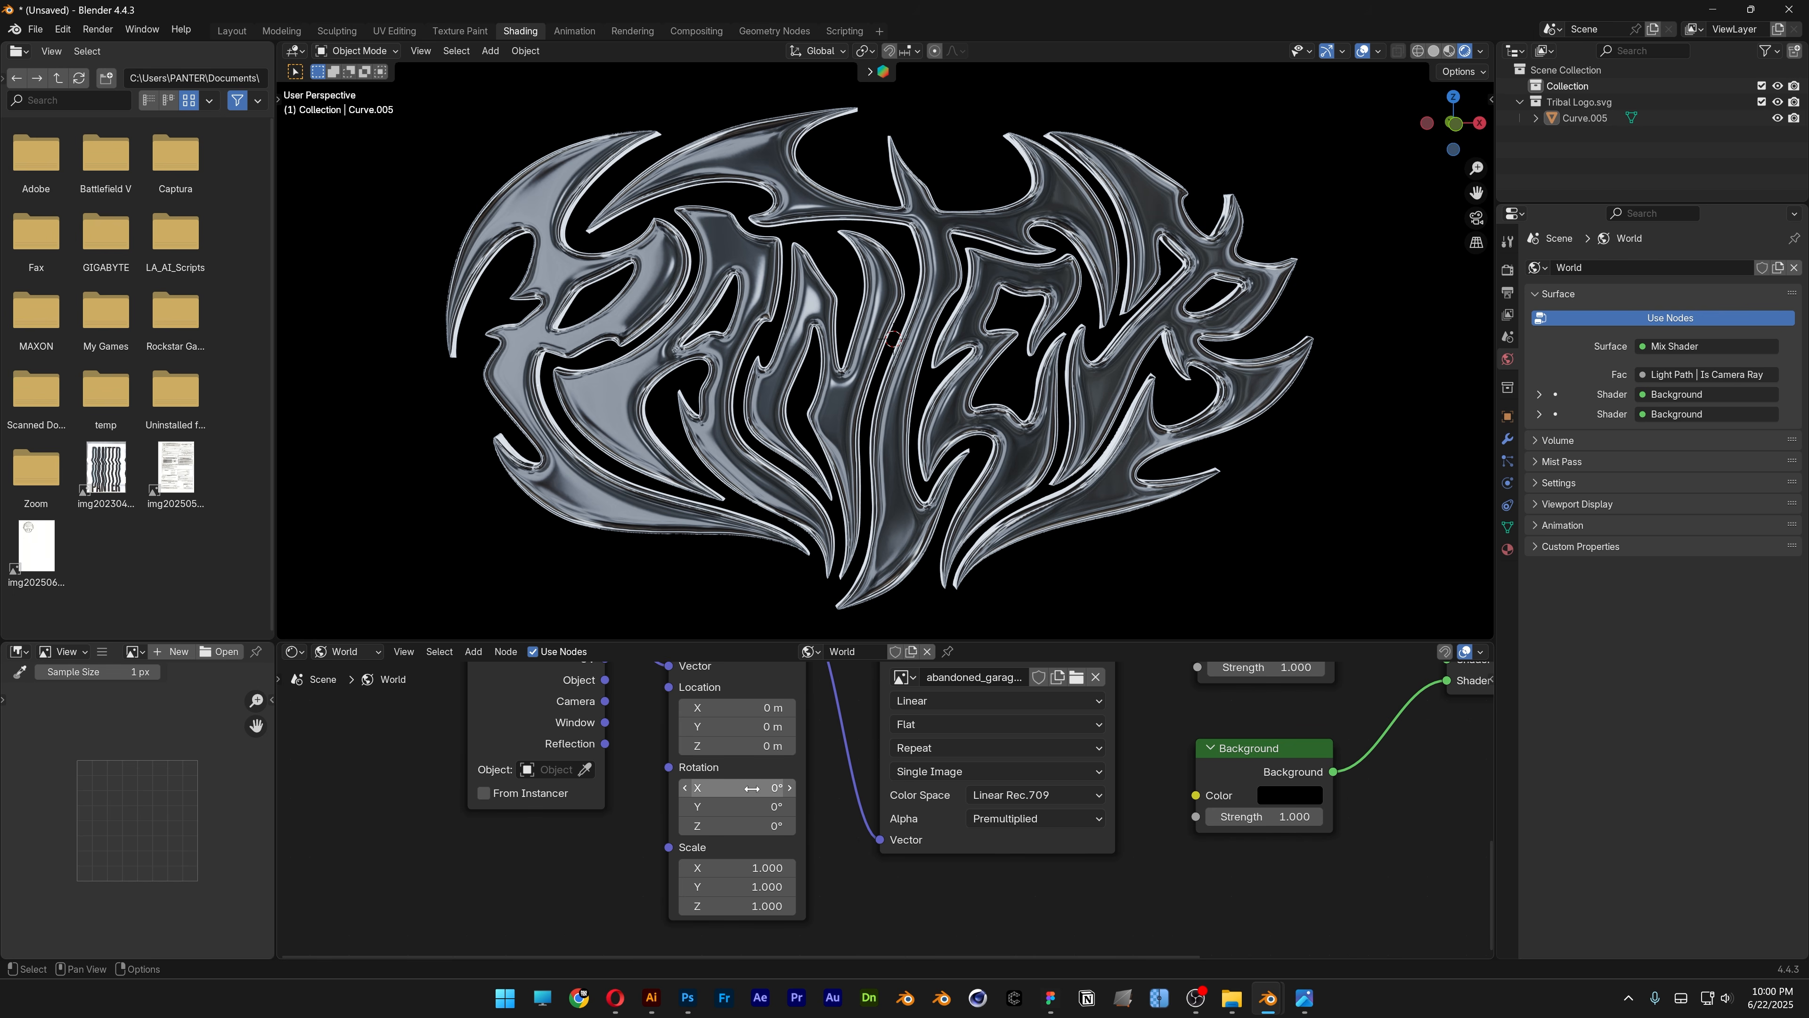
pyautogui.moveTo(751, 787)
pyautogui.mouseDown()
pyautogui.moveTo(933, 787)
pyautogui.moveTo(765, 807)
pyautogui.mouseUp()
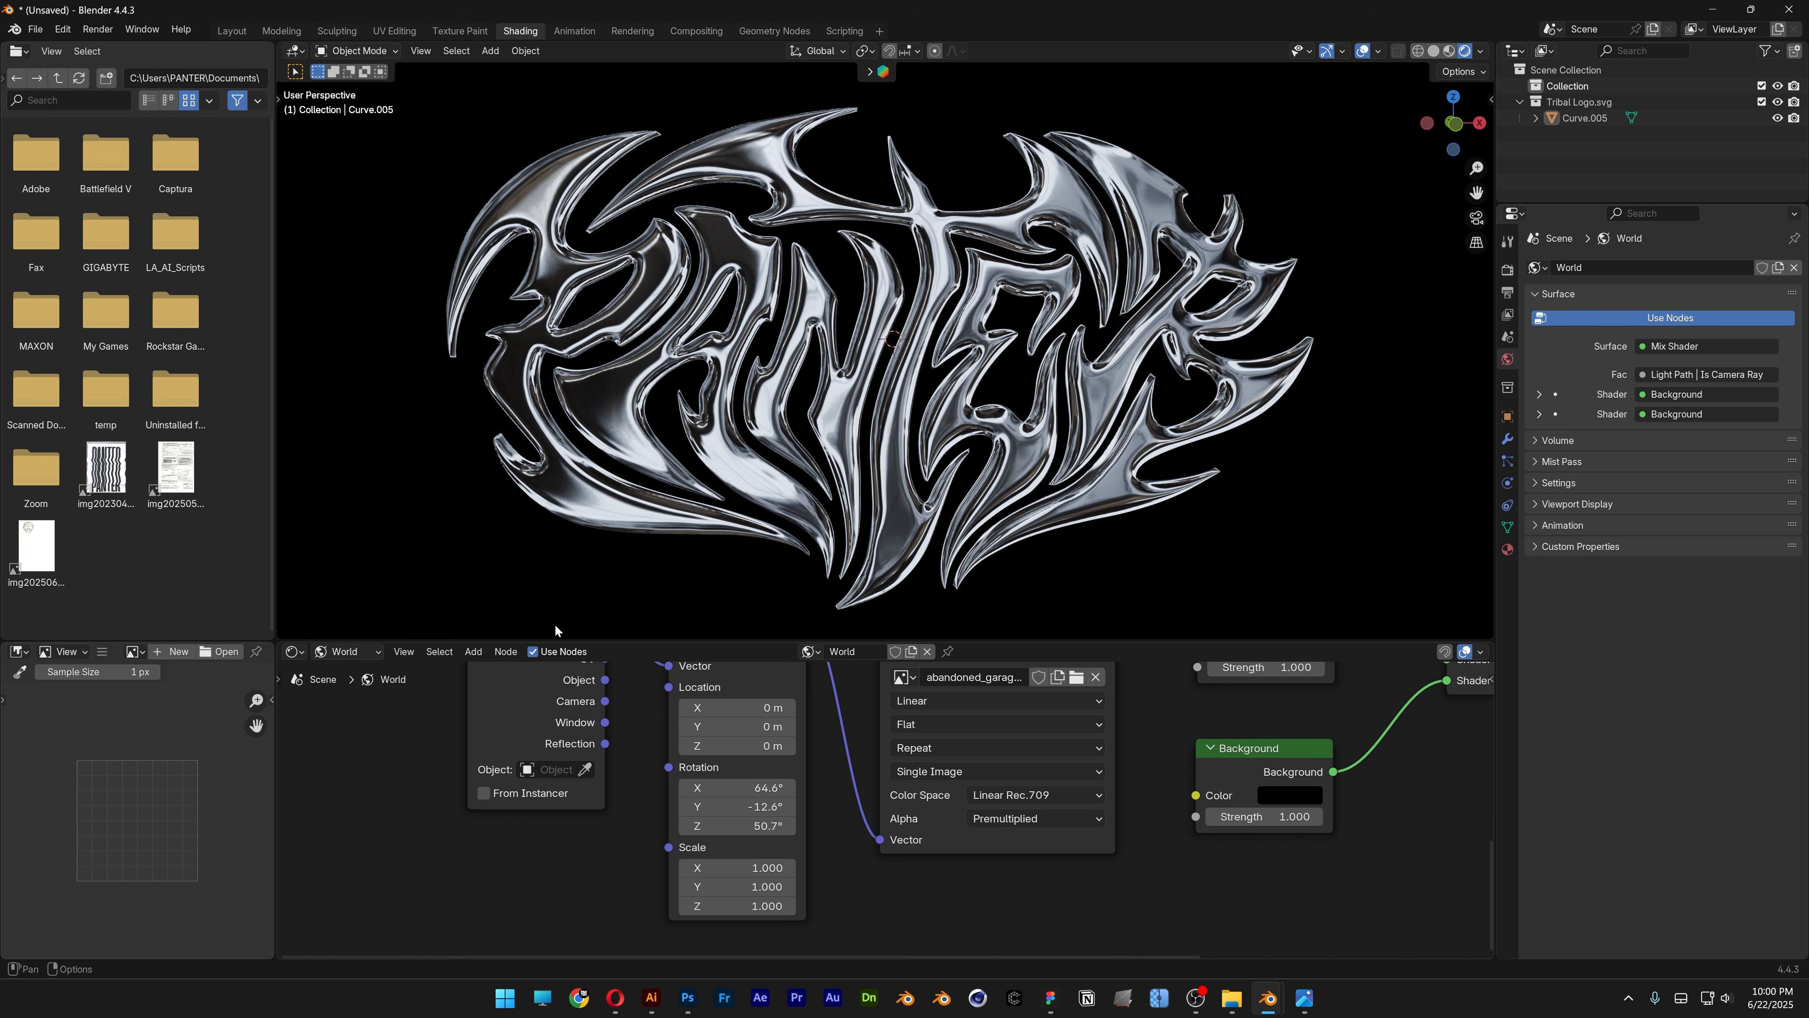
# Widen the File Browser area and change it into a 3D Viewport.
pyautogui.moveTo(273, 574); pyautogui.dragTo(558, 577)
pyautogui.click(18, 50)
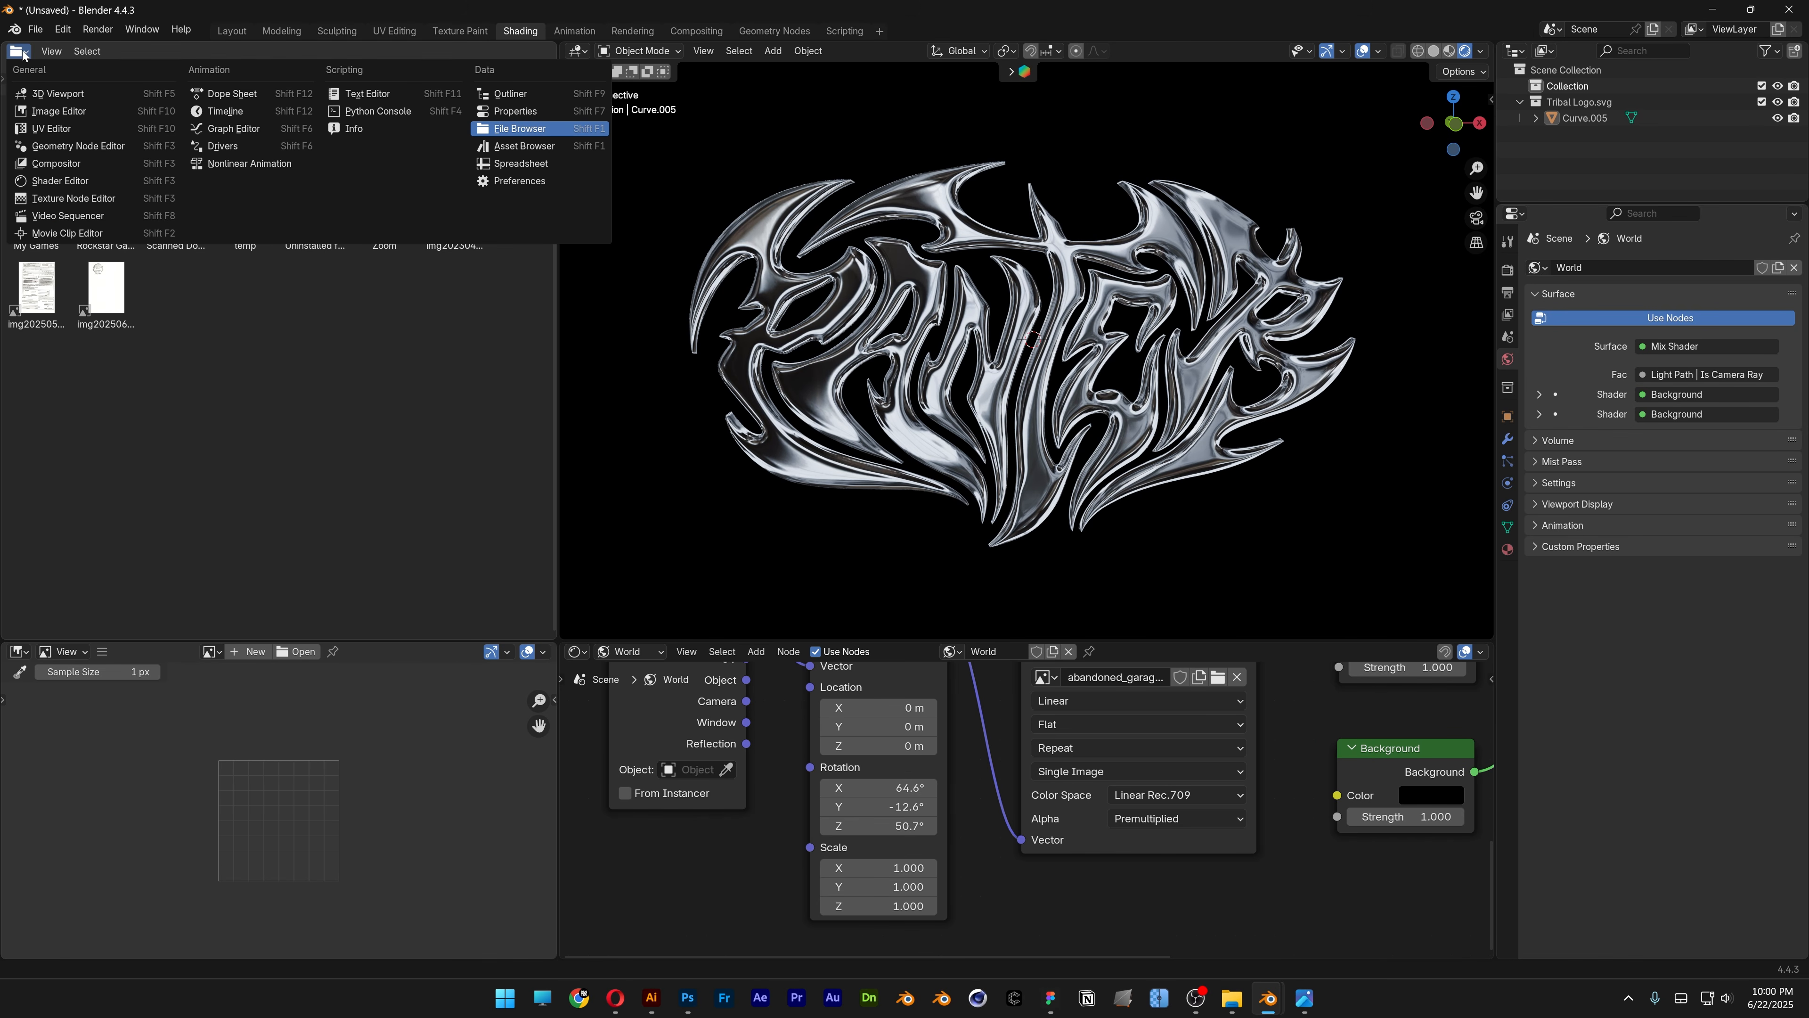
pyautogui.click(48, 93)
# Scale the logo mesh down along the Y axis to make it thinner, and deselect it.
pyautogui.moveTo(358, 409); pyautogui.dragTo(504, 380, button='middle')
pyautogui.click(216, 331)
pyautogui.scroll(-3, 216, 330)
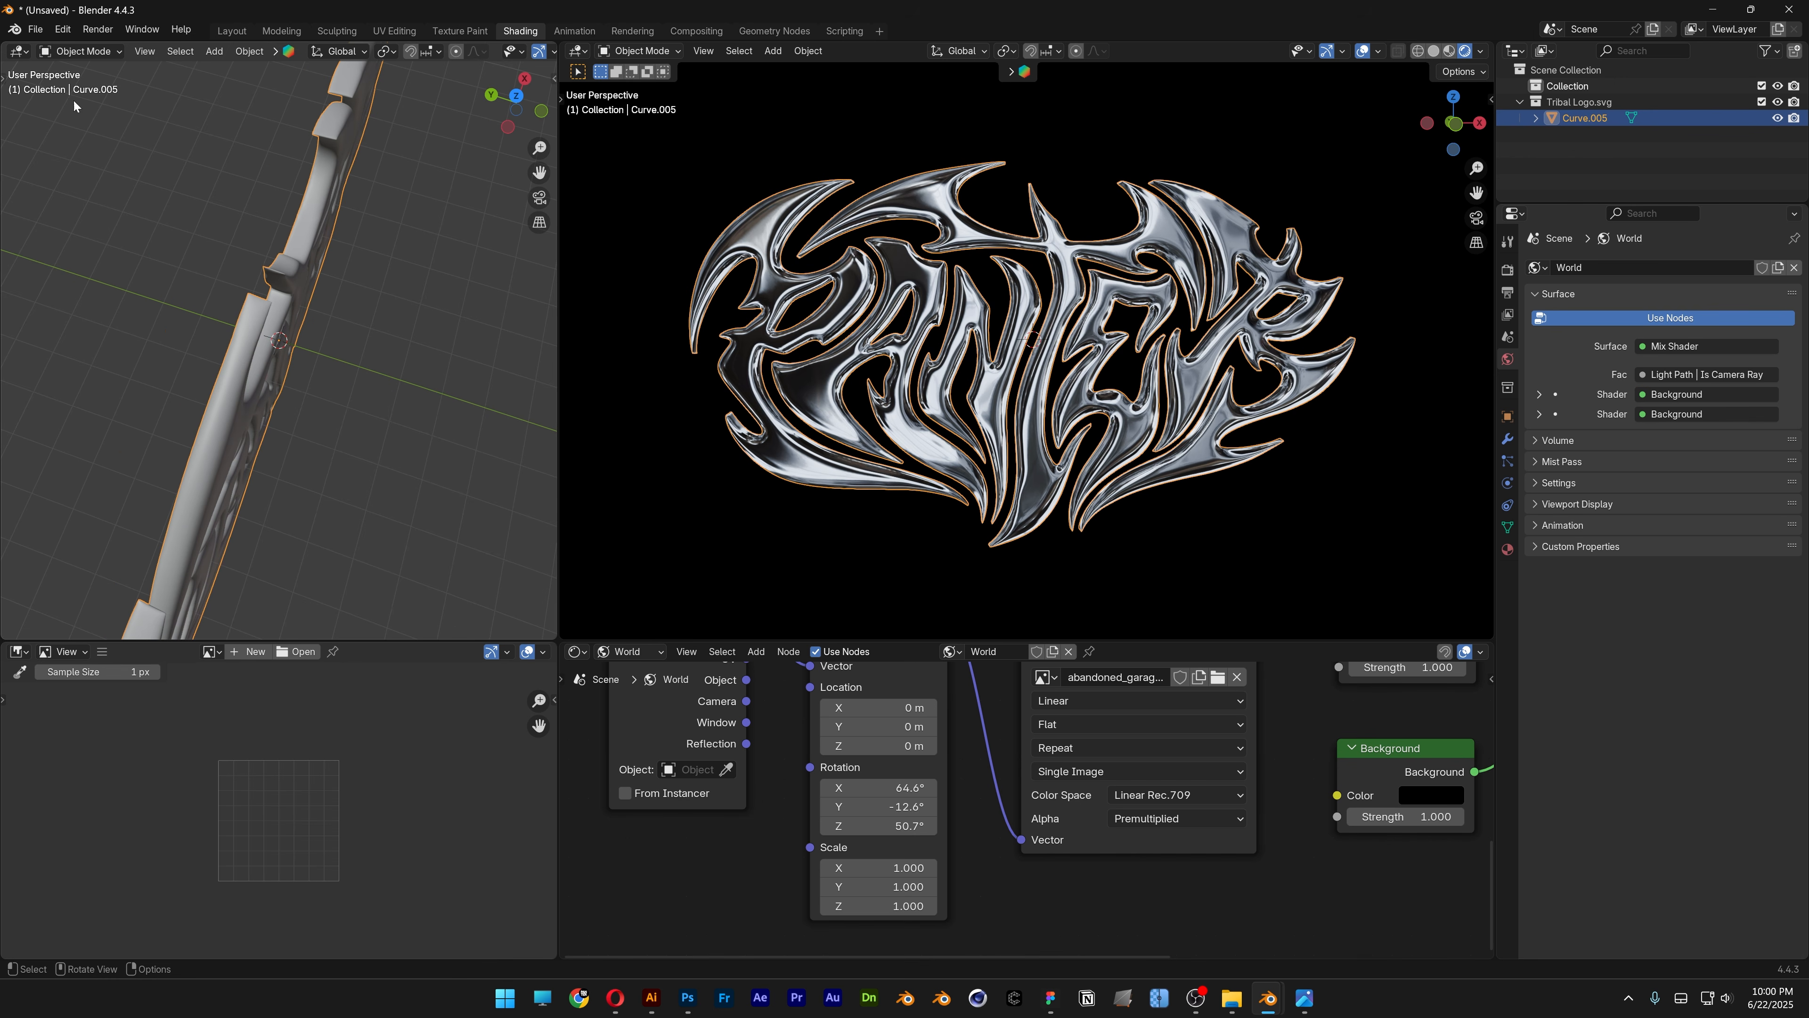
pyautogui.click(4, 74)
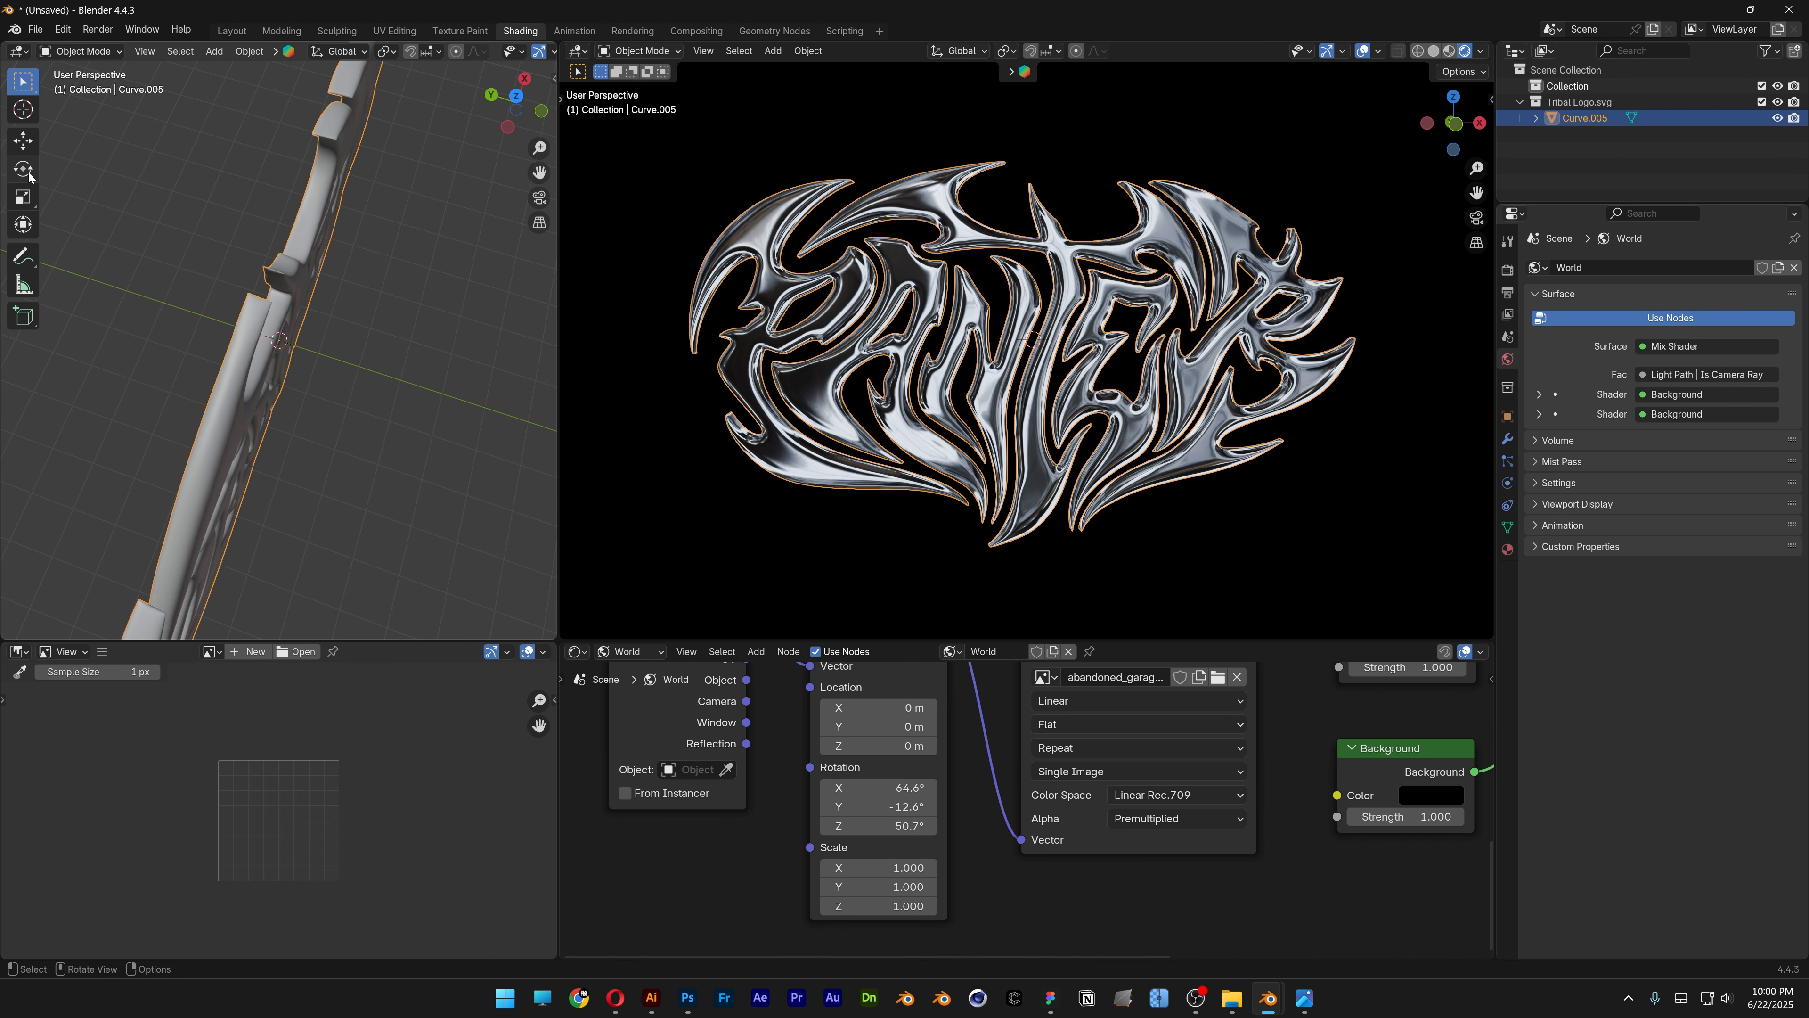
pyautogui.click(25, 200)
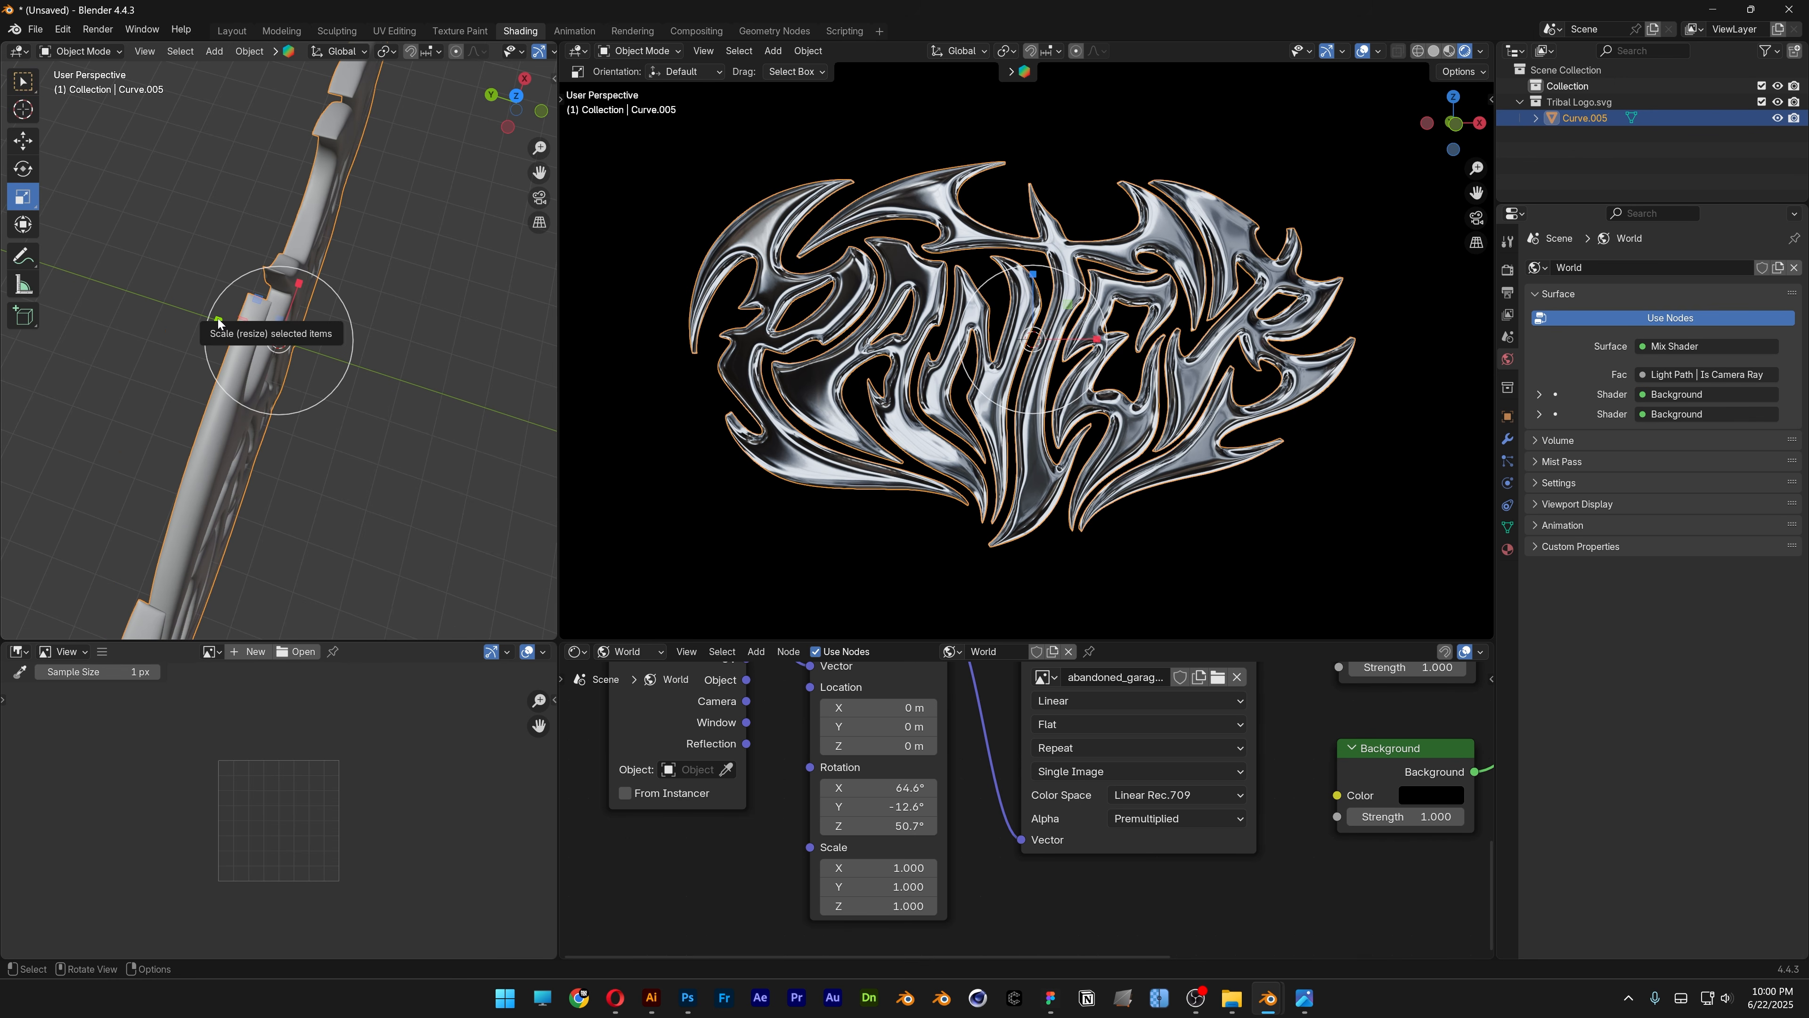
pyautogui.moveTo(218, 321); pyautogui.dragTo(269, 312)
pyautogui.click(451, 525)
# Enlarge the Image Editor area, change it into a Compositor with Use Nodes enabled, and hide its sidebar.
pyautogui.moveTo(408, 642); pyautogui.dragTo(408, 515)
pyautogui.click(17, 525)
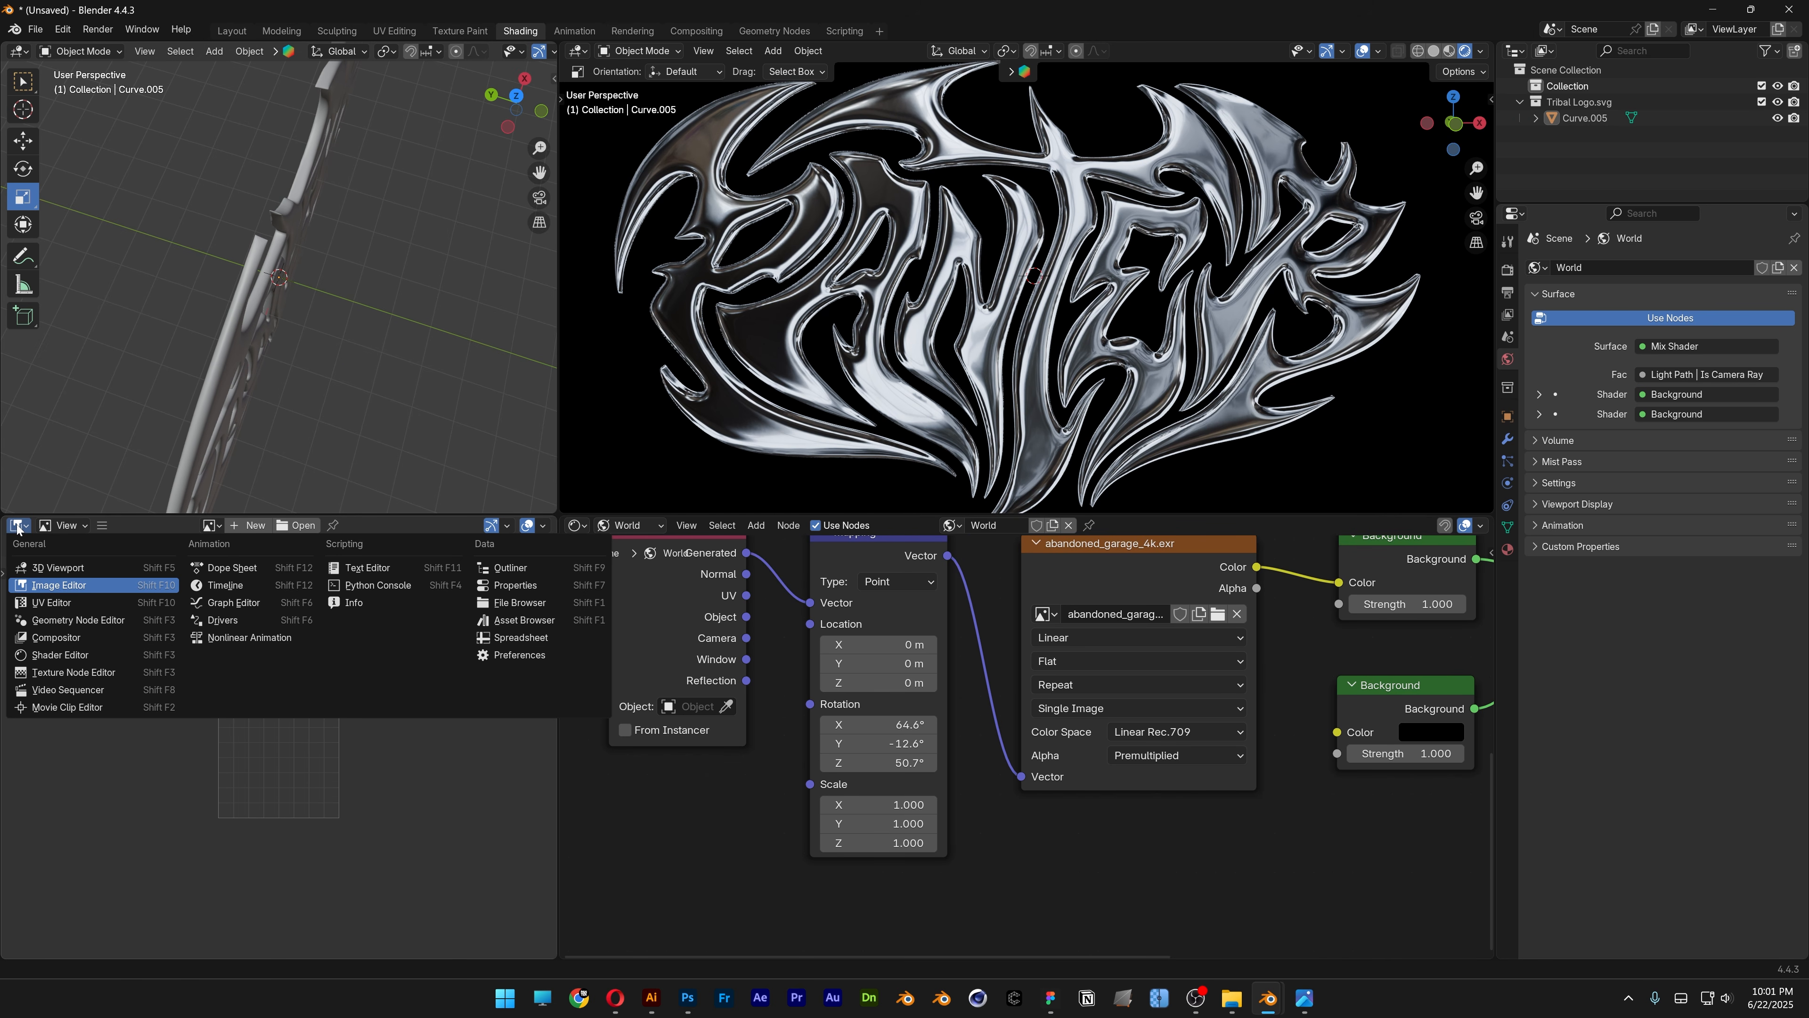
pyautogui.click(72, 637)
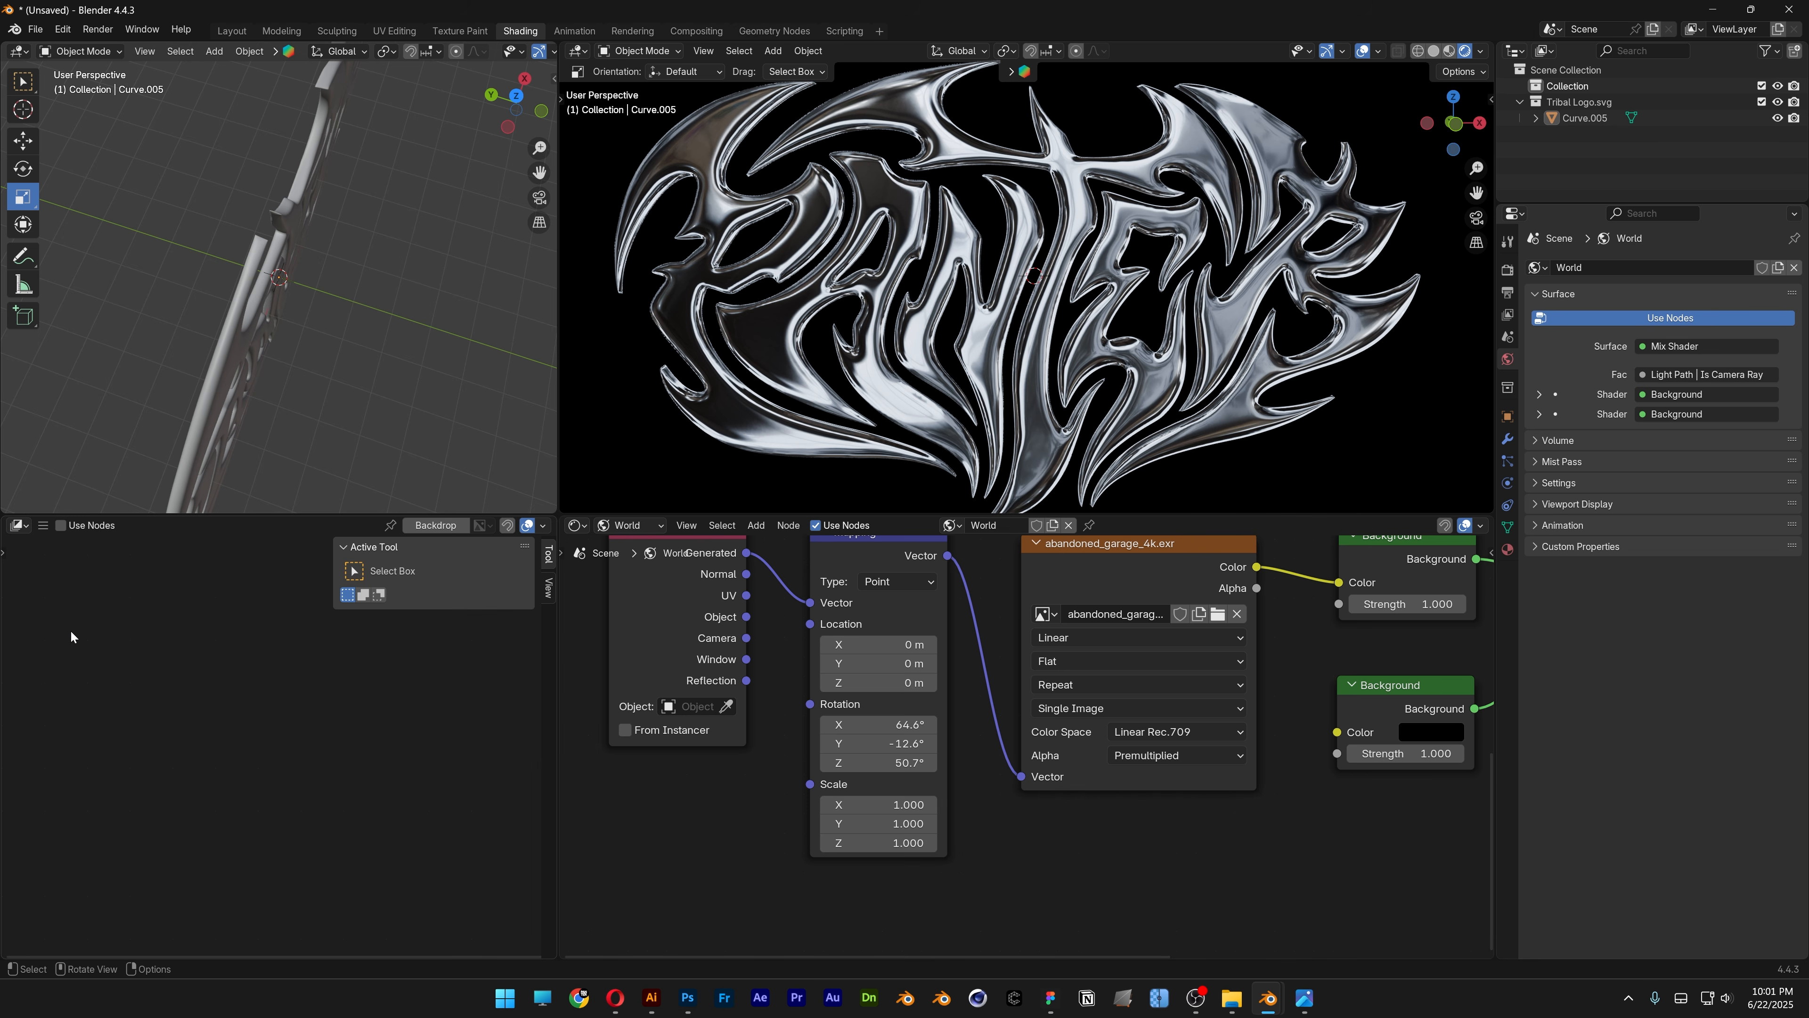
pyautogui.click(60, 525)
pyautogui.press('n')
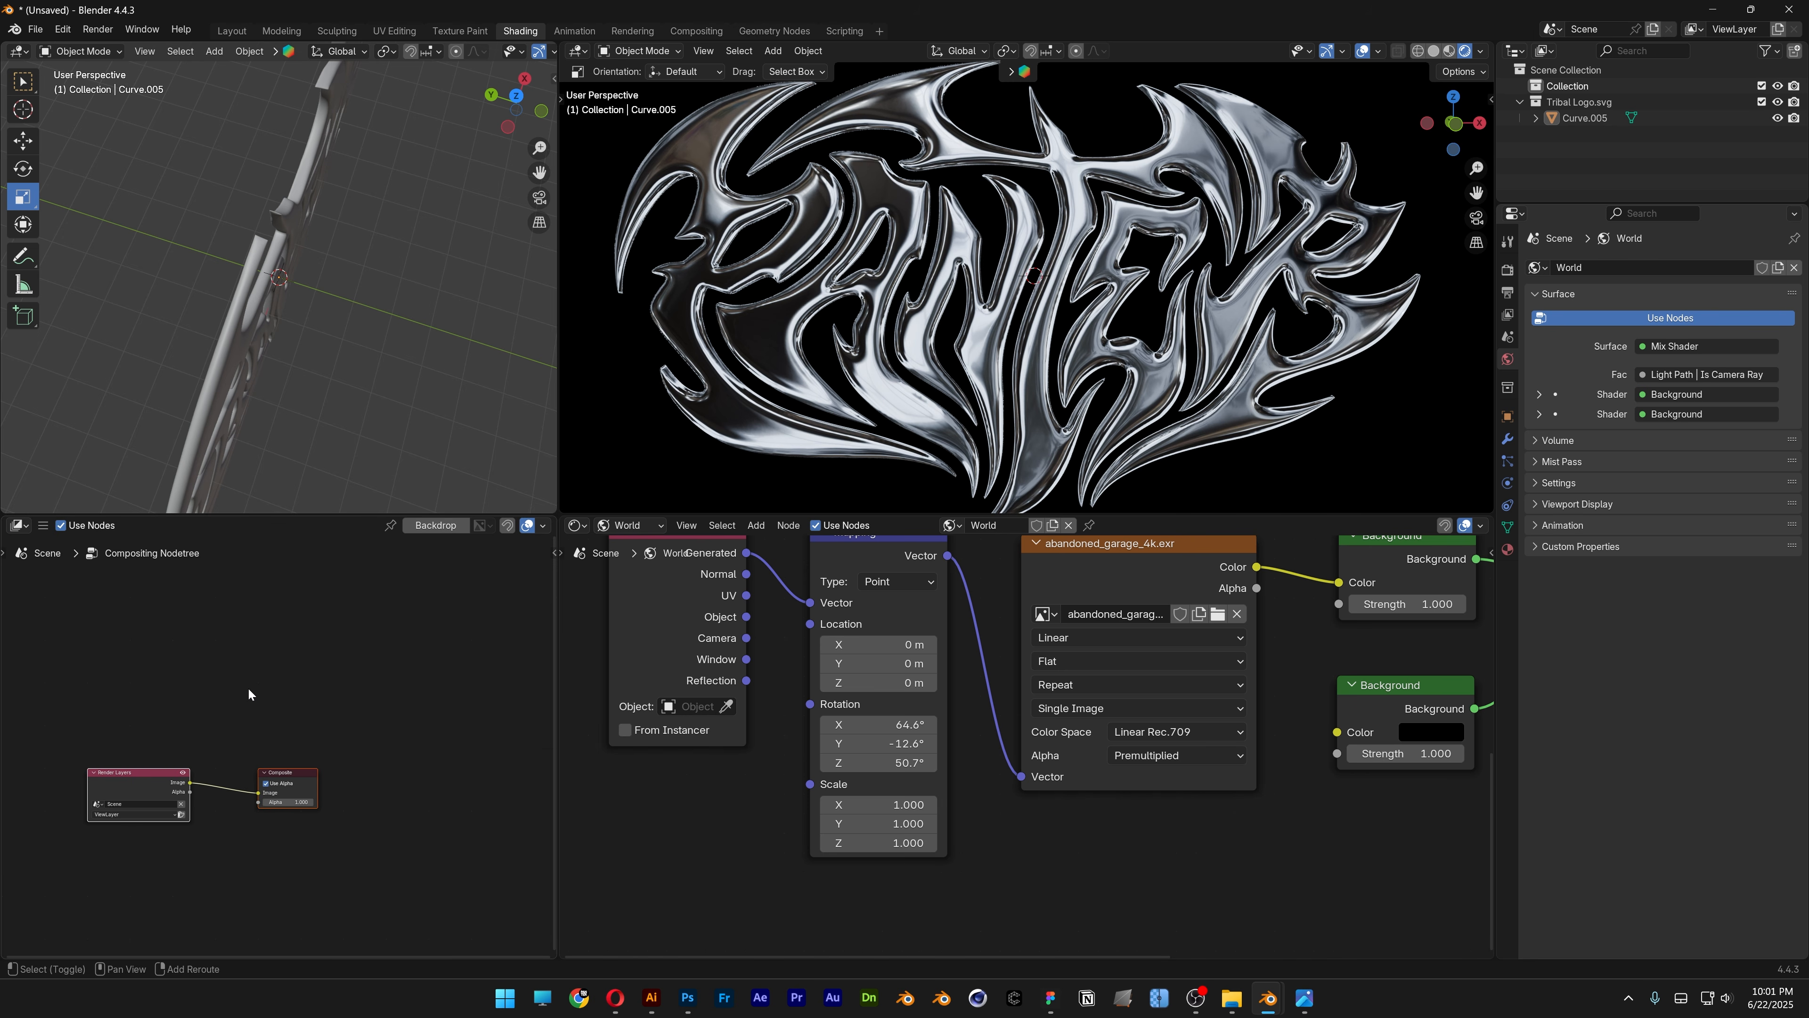
# Add a Glare node on the link between Render Layers and Composite.
pyautogui.hotkey('shift', 'a')
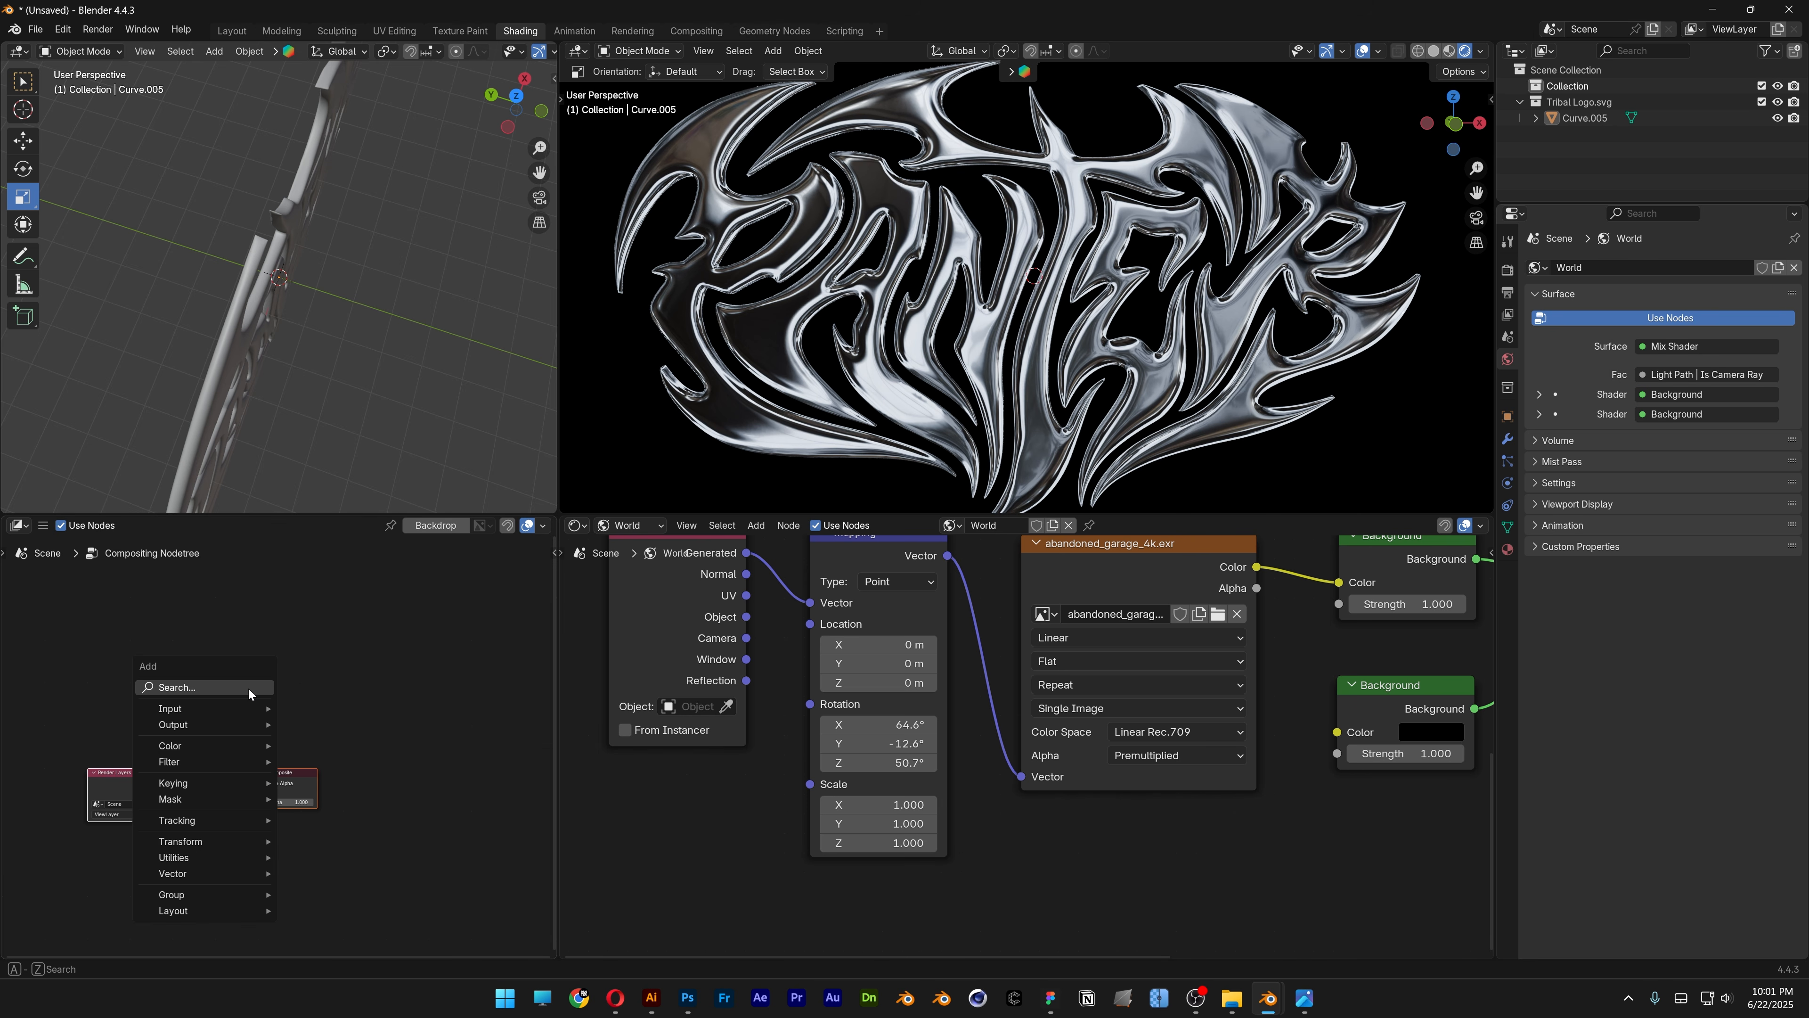
pyautogui.write('glare')
pyautogui.press('Return')
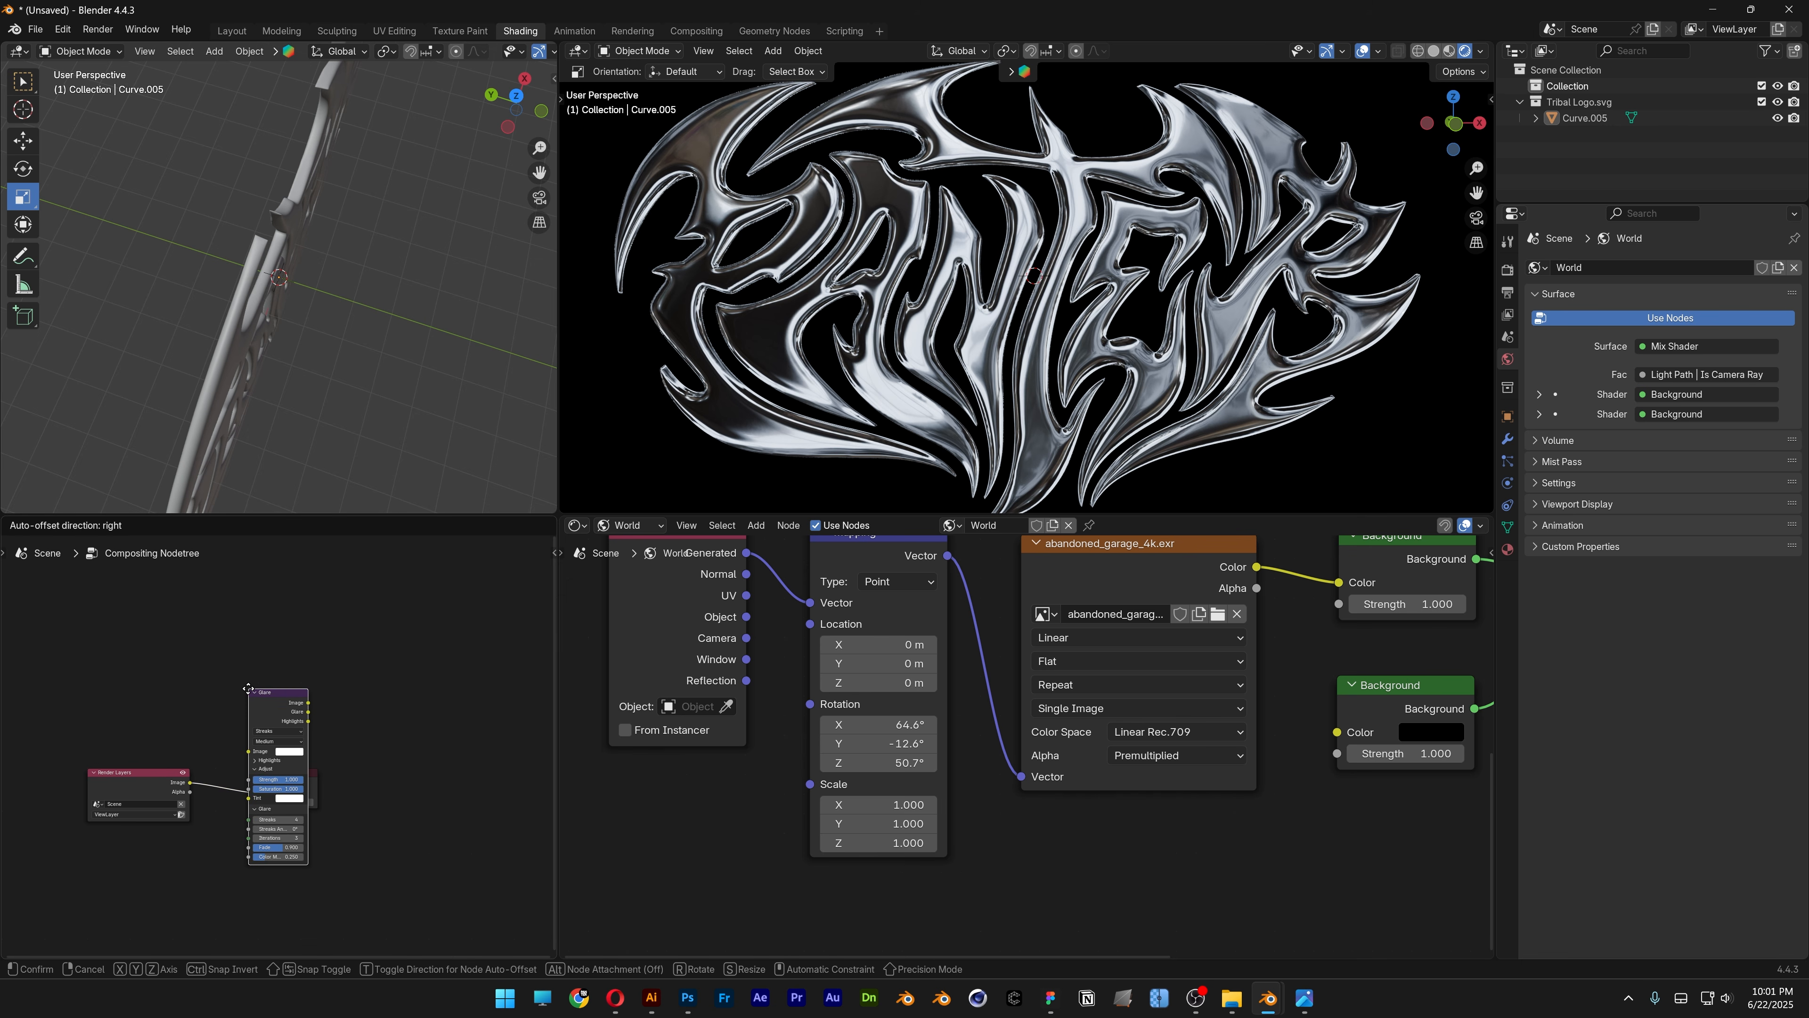
pyautogui.click(206, 709)
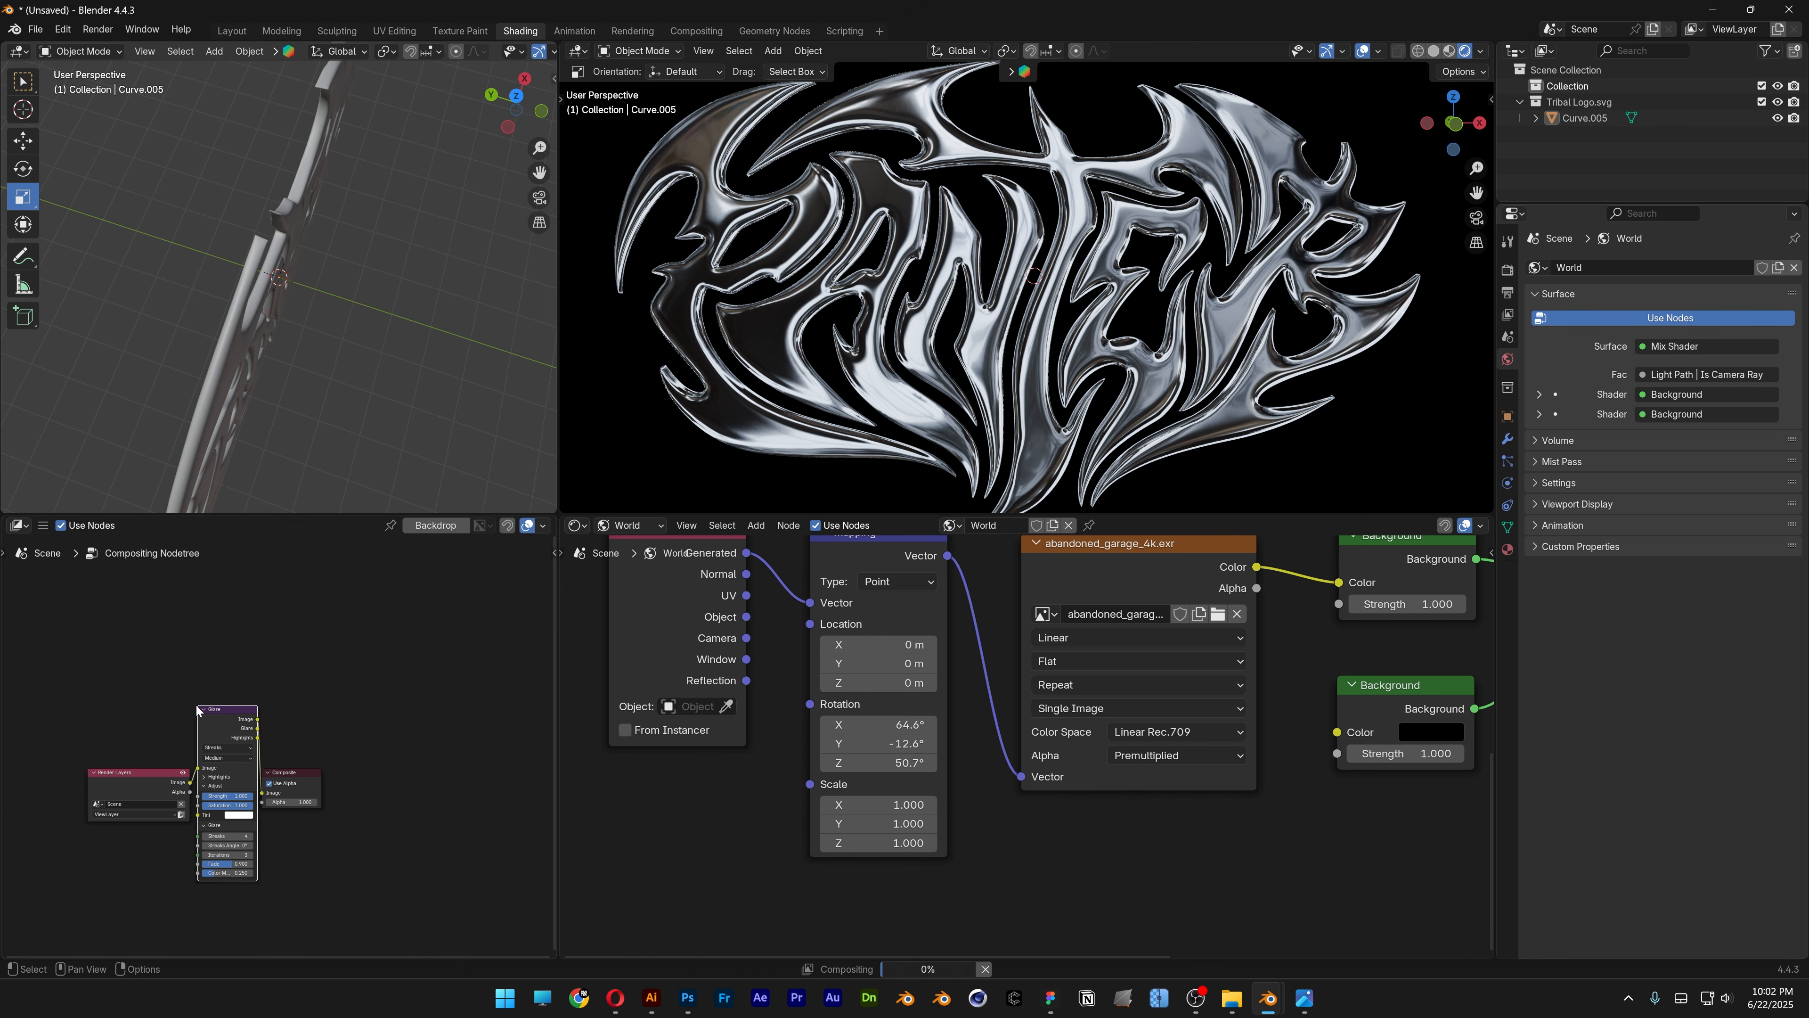
# Set the Glare node's type to Fog Glow.
pyautogui.scroll(2, 246, 810)
pyautogui.scroll(3, 246, 810)
pyautogui.moveTo(246, 810); pyautogui.dragTo(317, 747, button='middle')
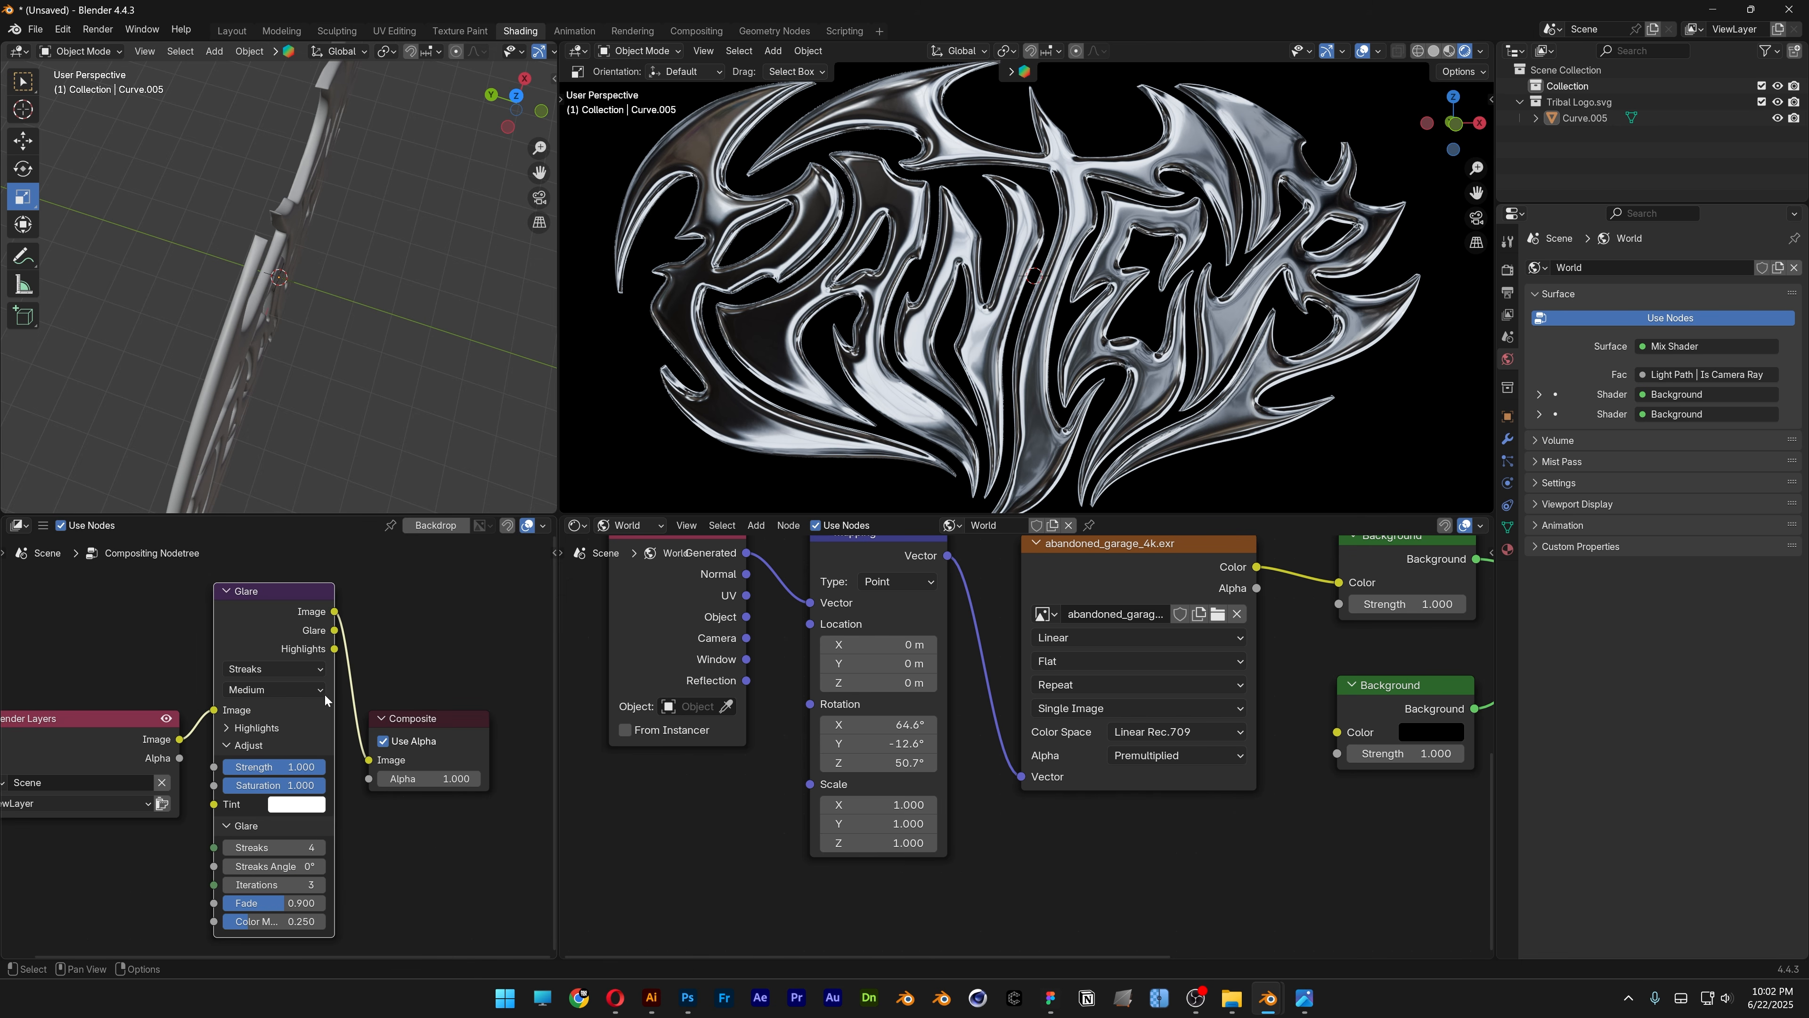
pyautogui.click(278, 668)
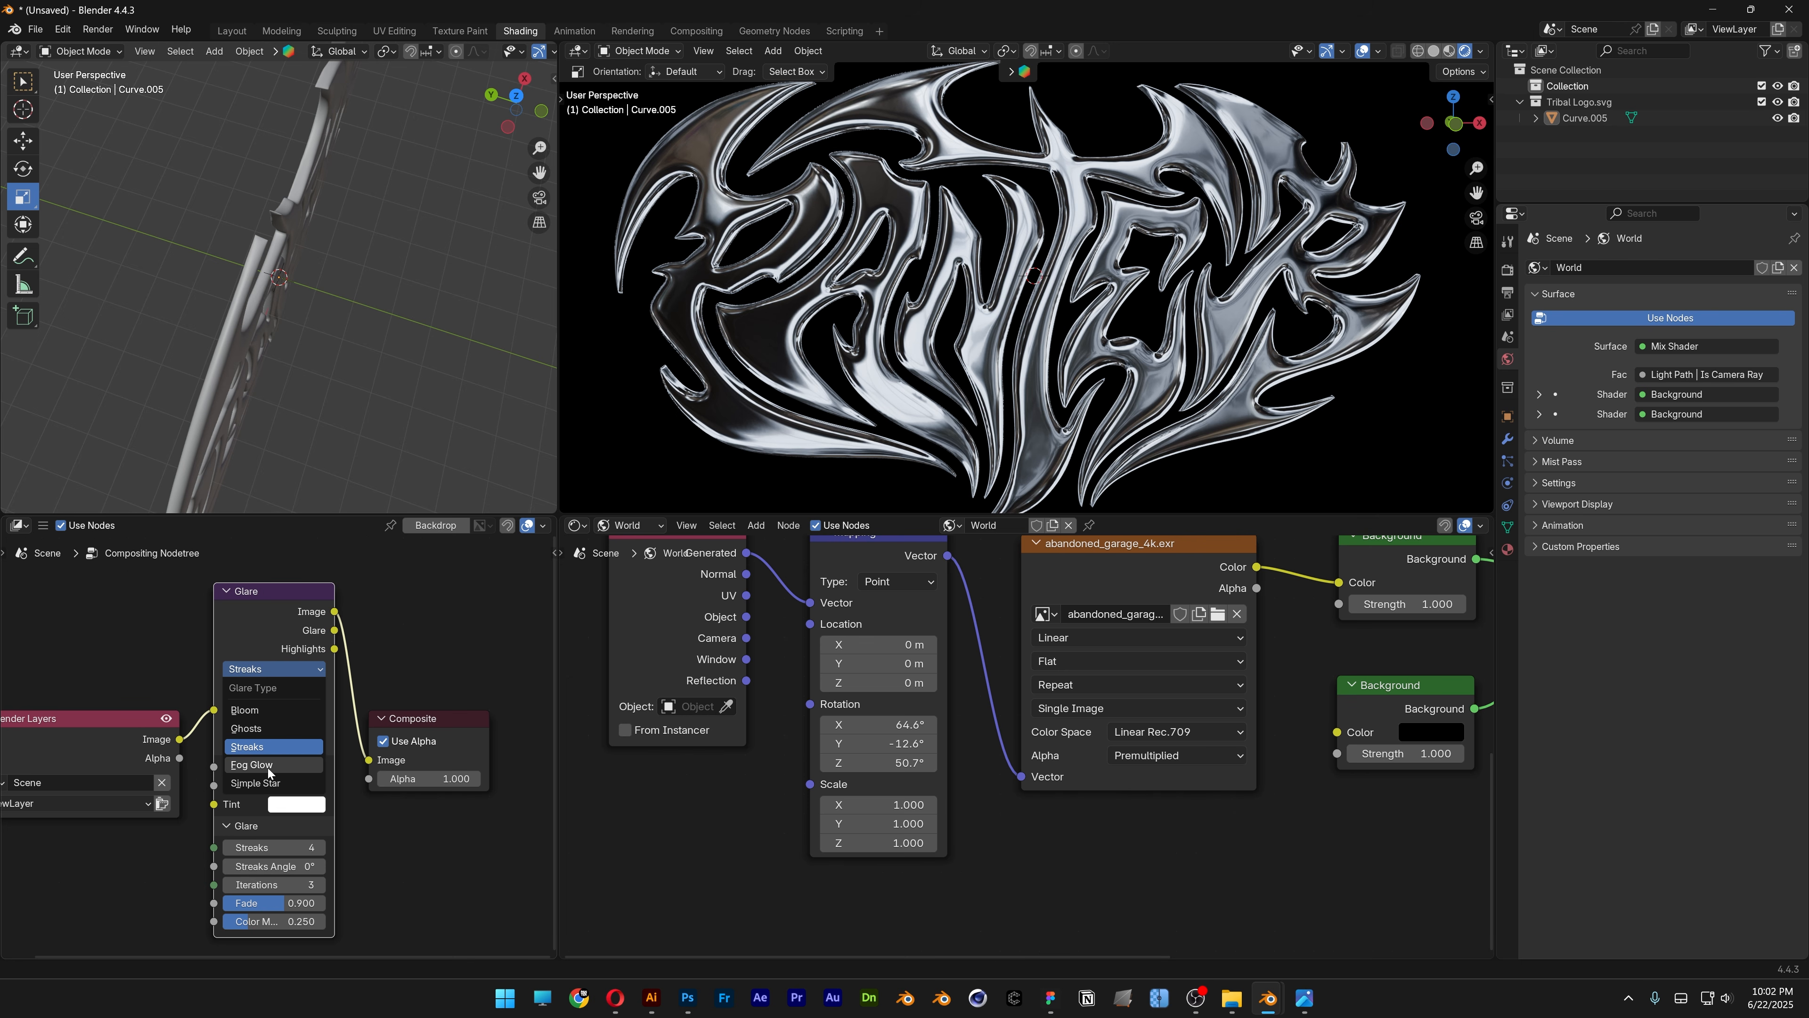
pyautogui.click(269, 764)
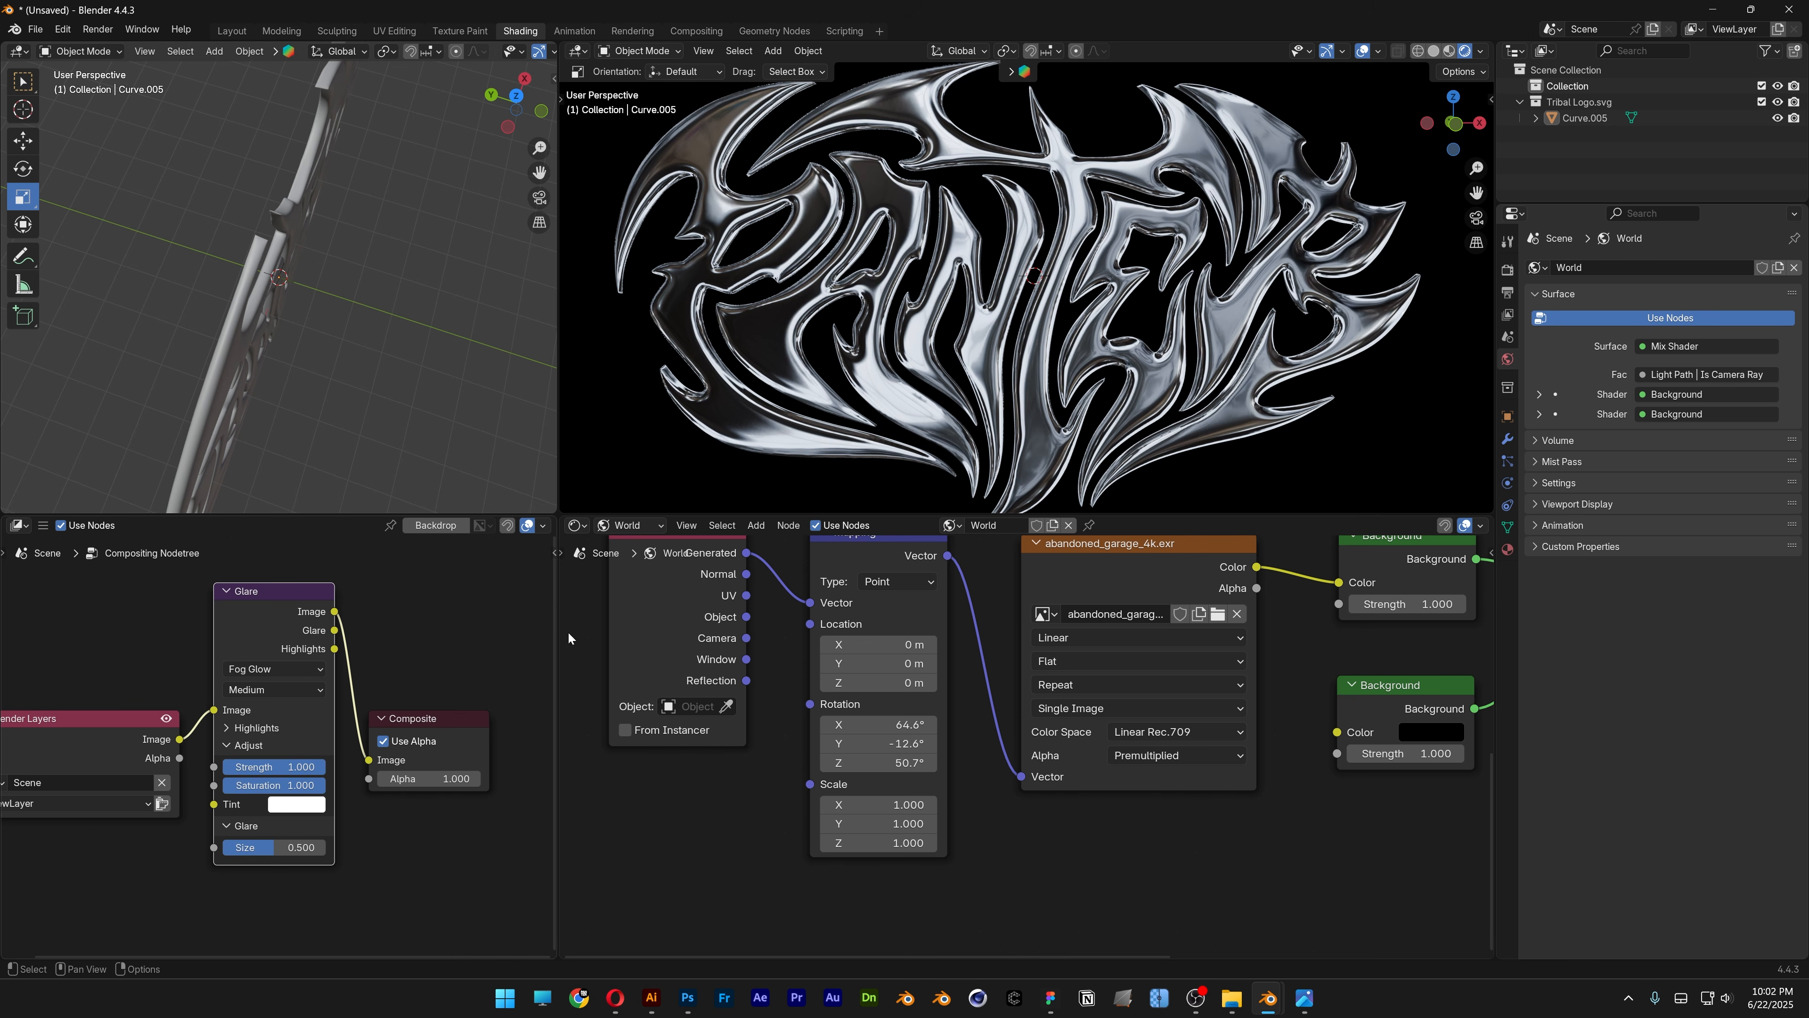
# Set the rendered viewport's Compositor option to Always and enlarge the viewport area.
pyautogui.click(1481, 51)
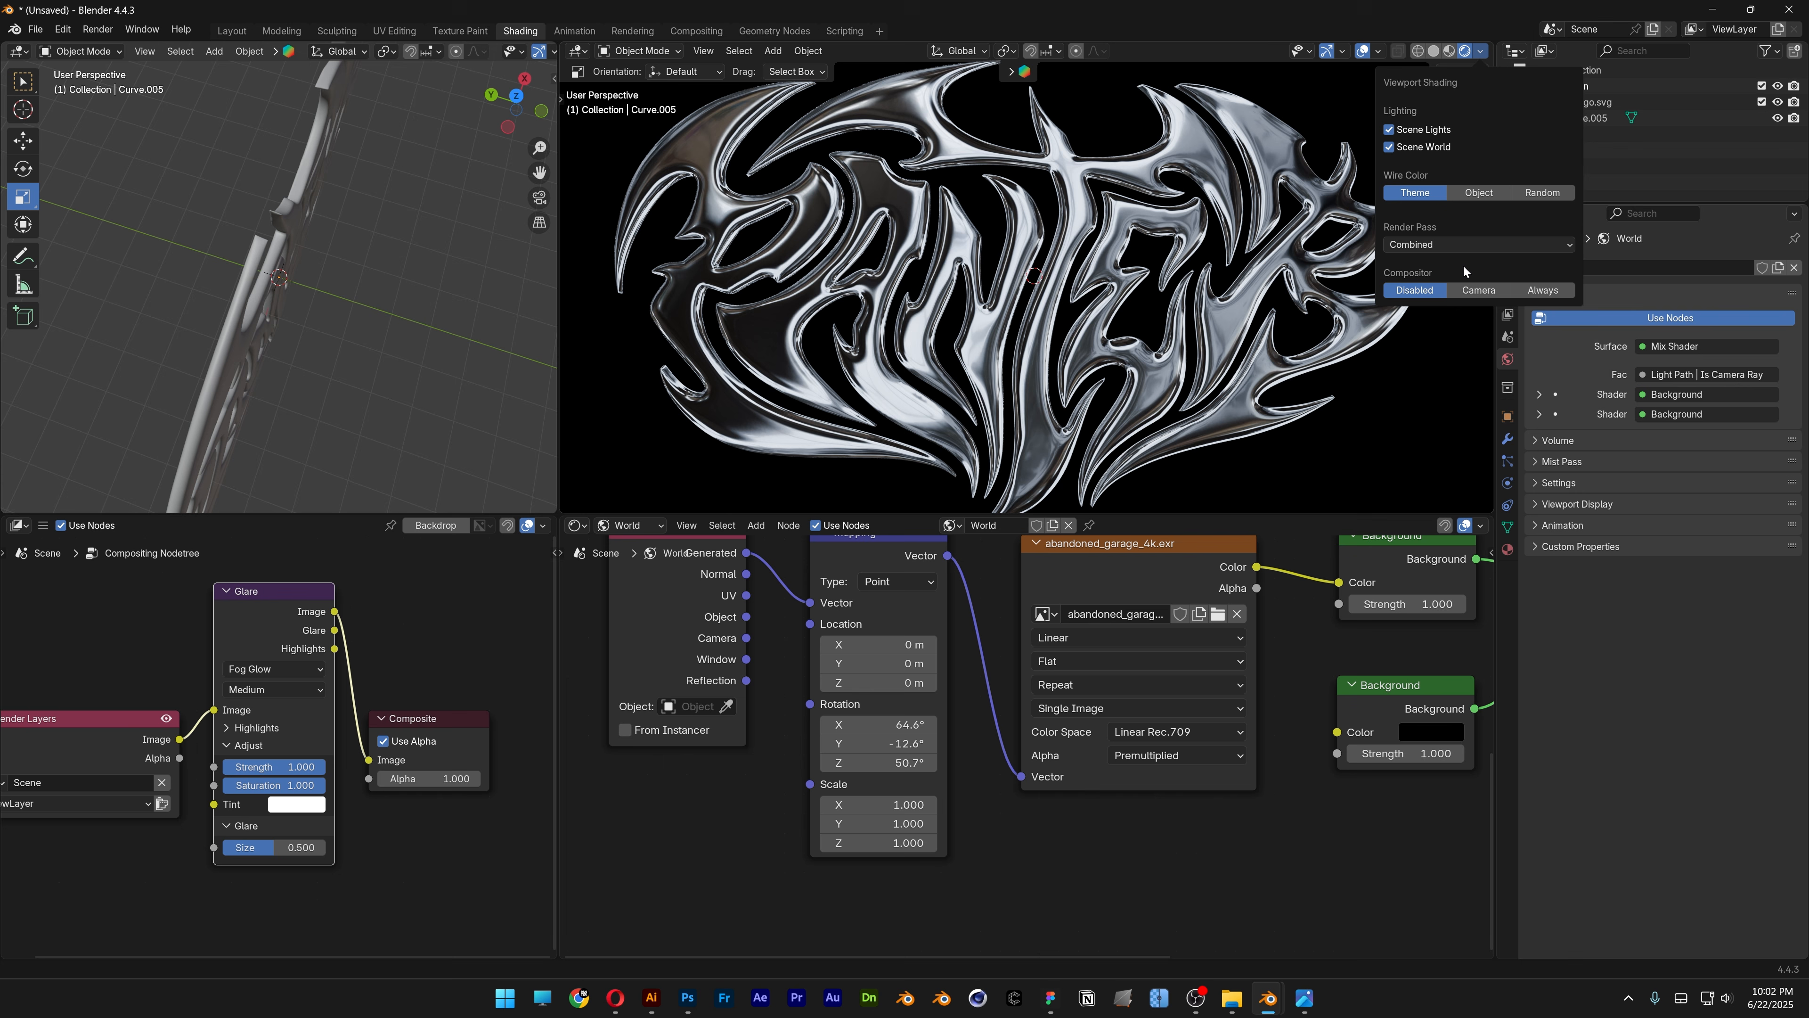
pyautogui.click(1540, 292)
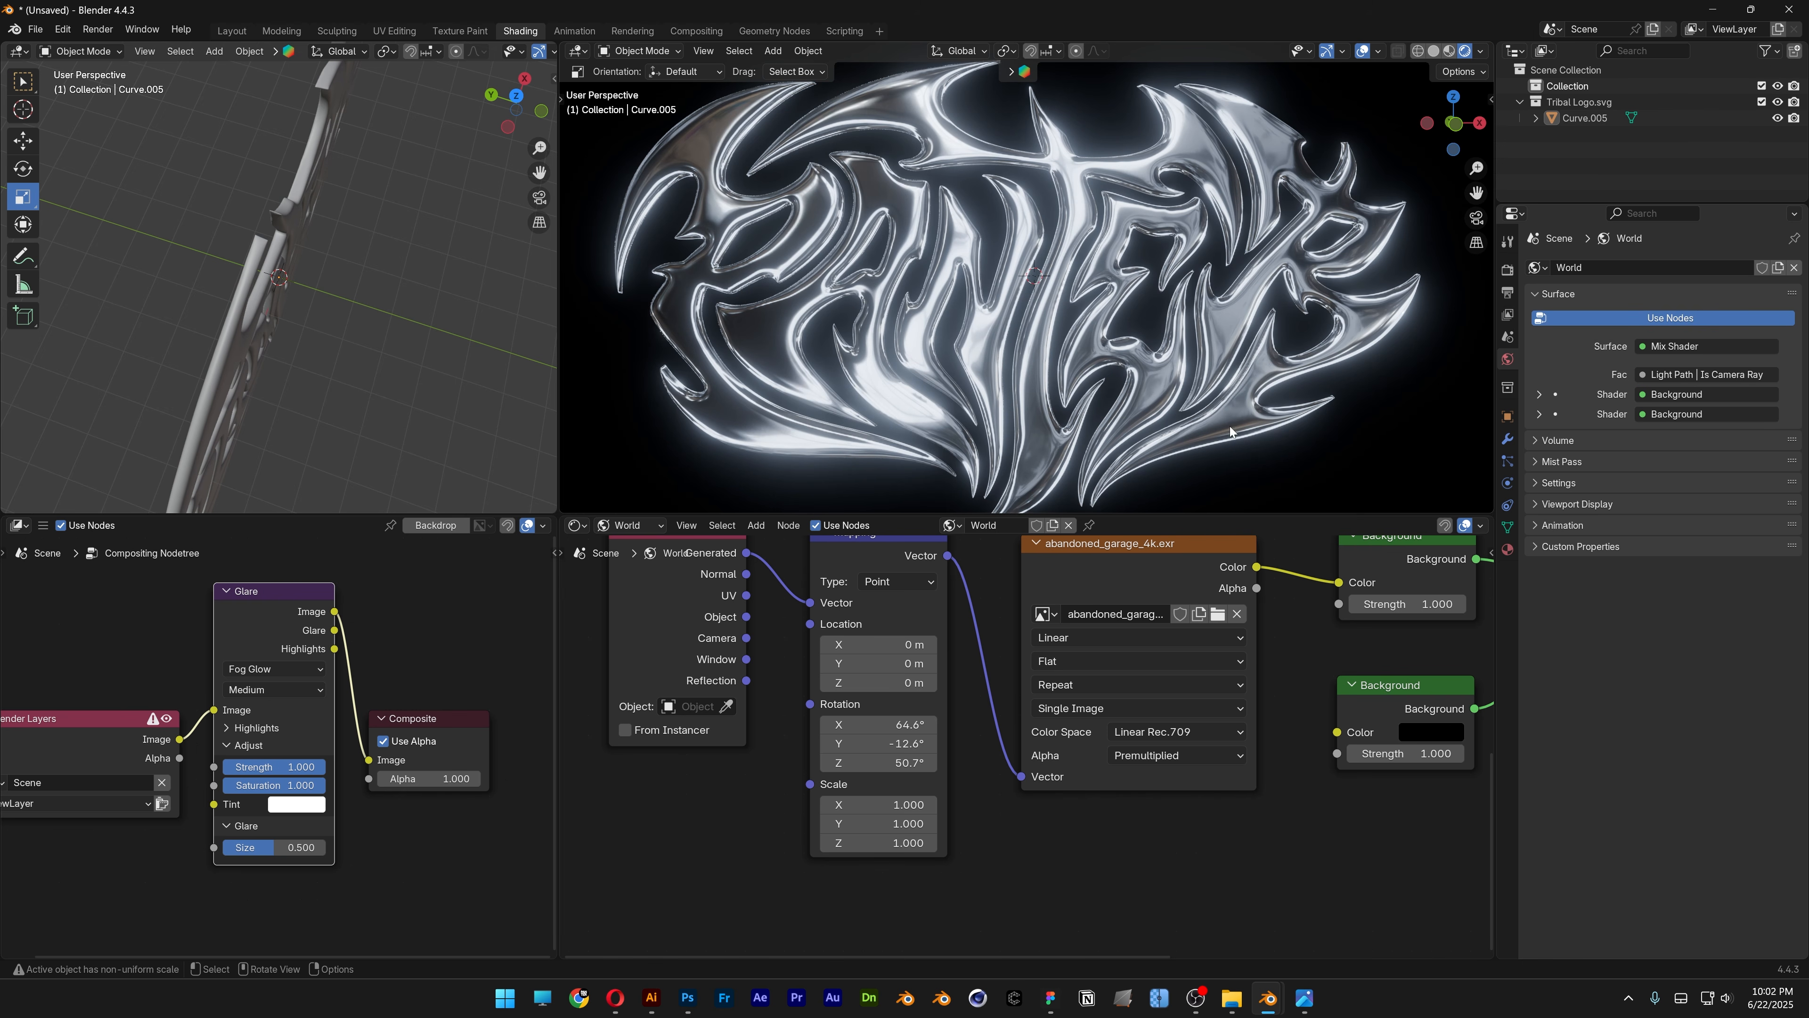
pyautogui.moveTo(1222, 514); pyautogui.dragTo(1247, 701)
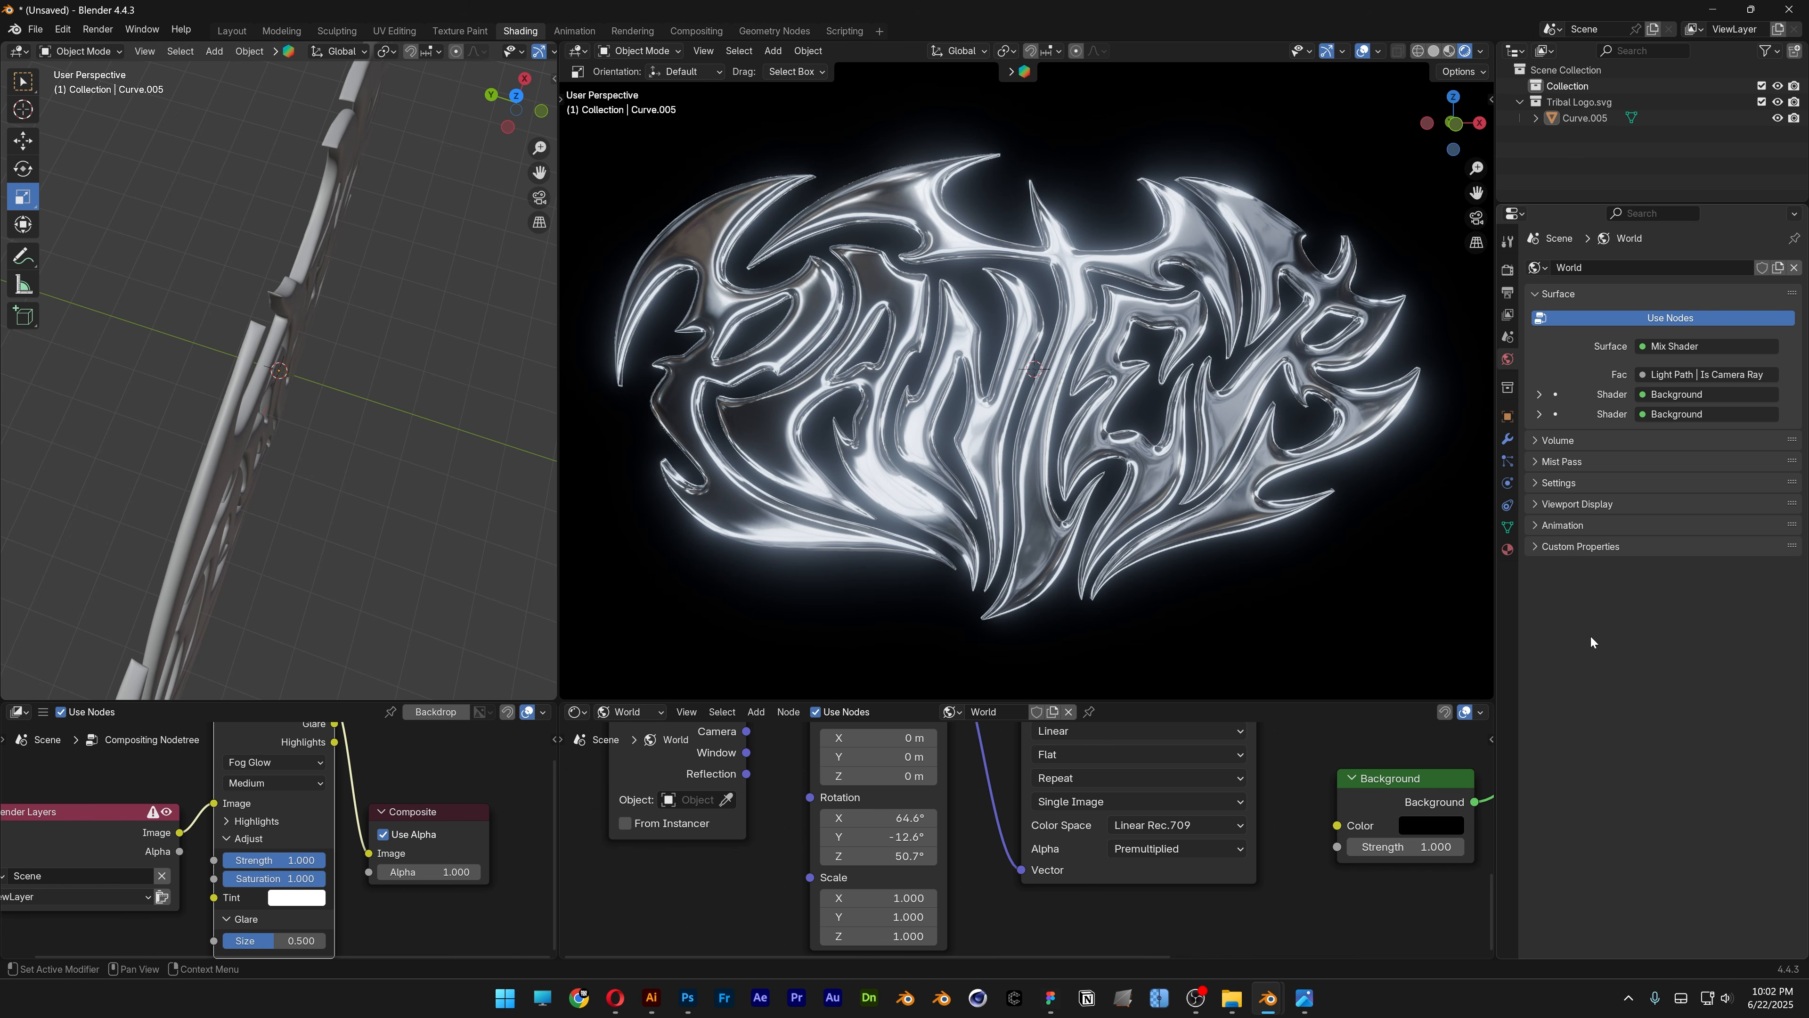